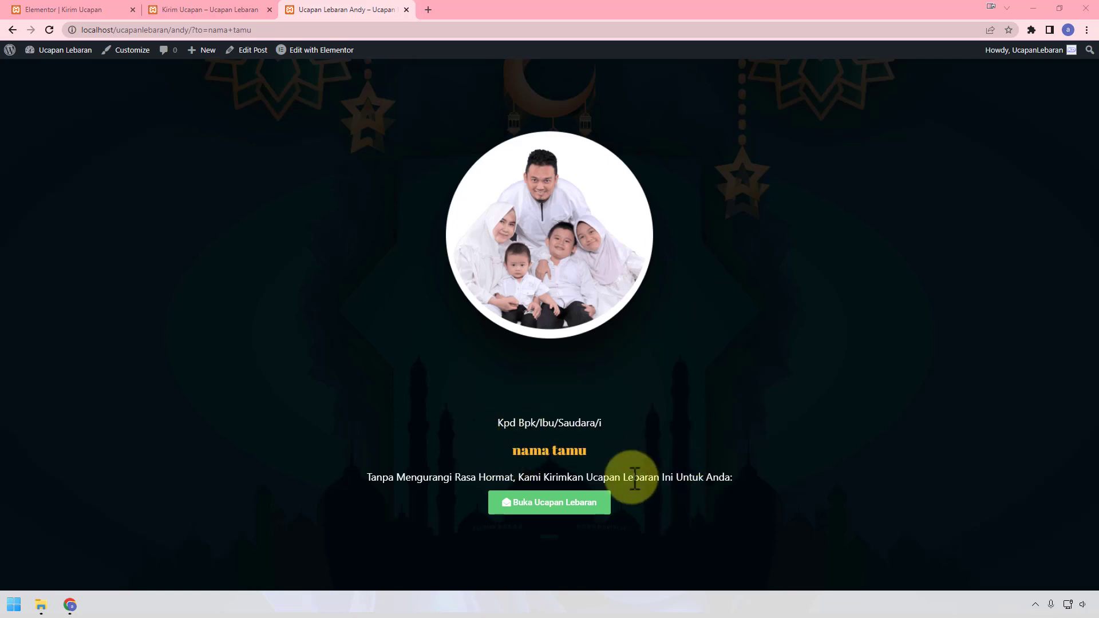
Step: Open the Lebaran greeting from its cover and look through the wishes form, the WhatsApp section and the home section
left_click_drag(511, 450, 600, 452)
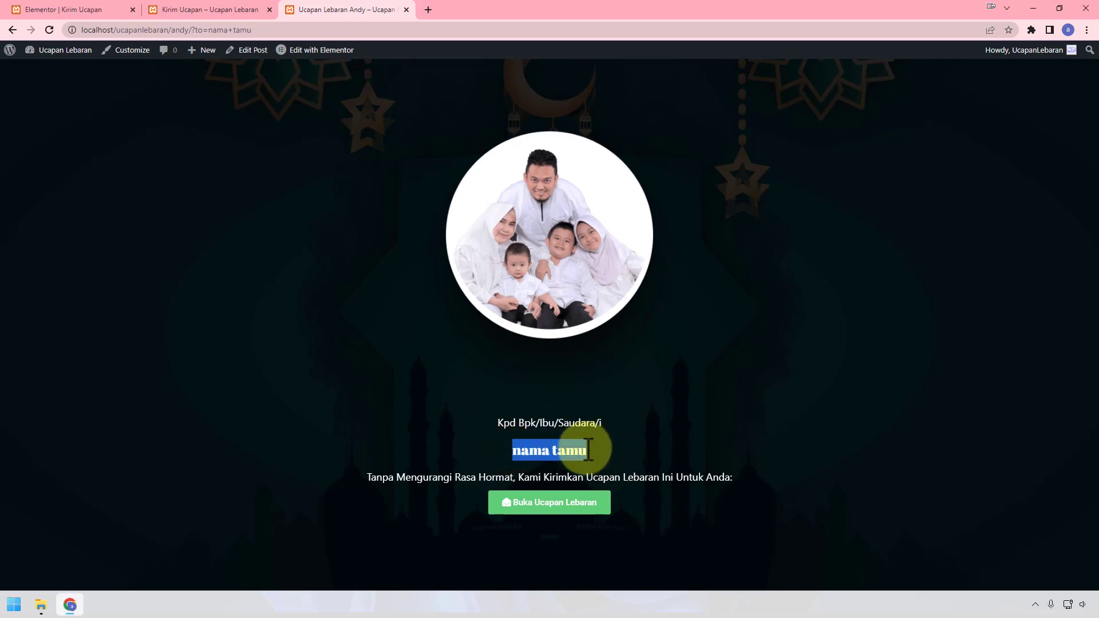
left_click(584, 452)
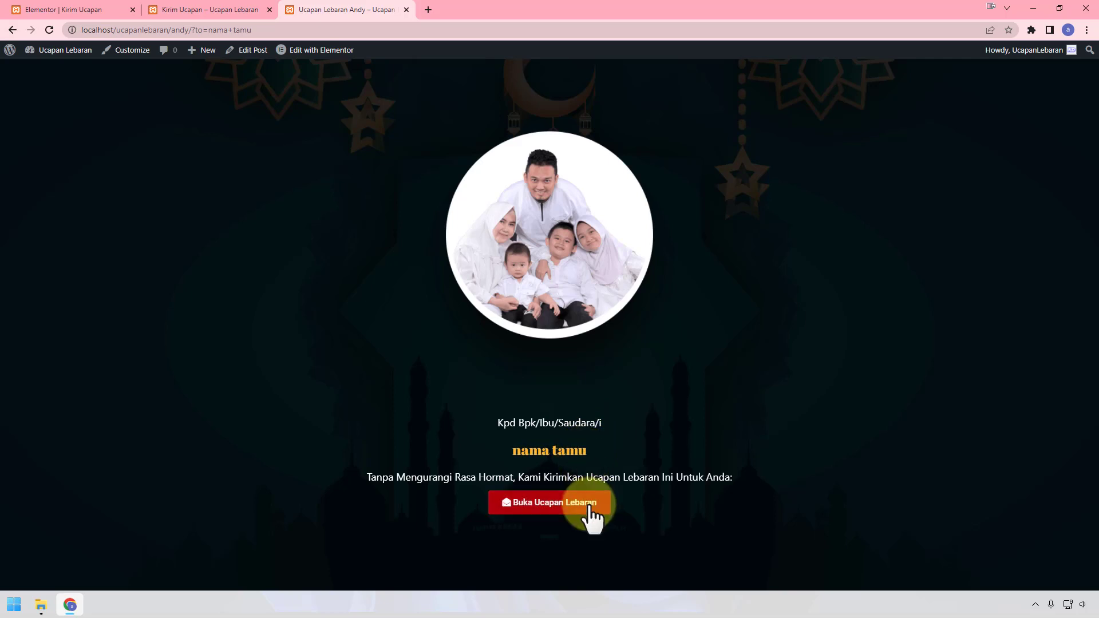
left_click(588, 506)
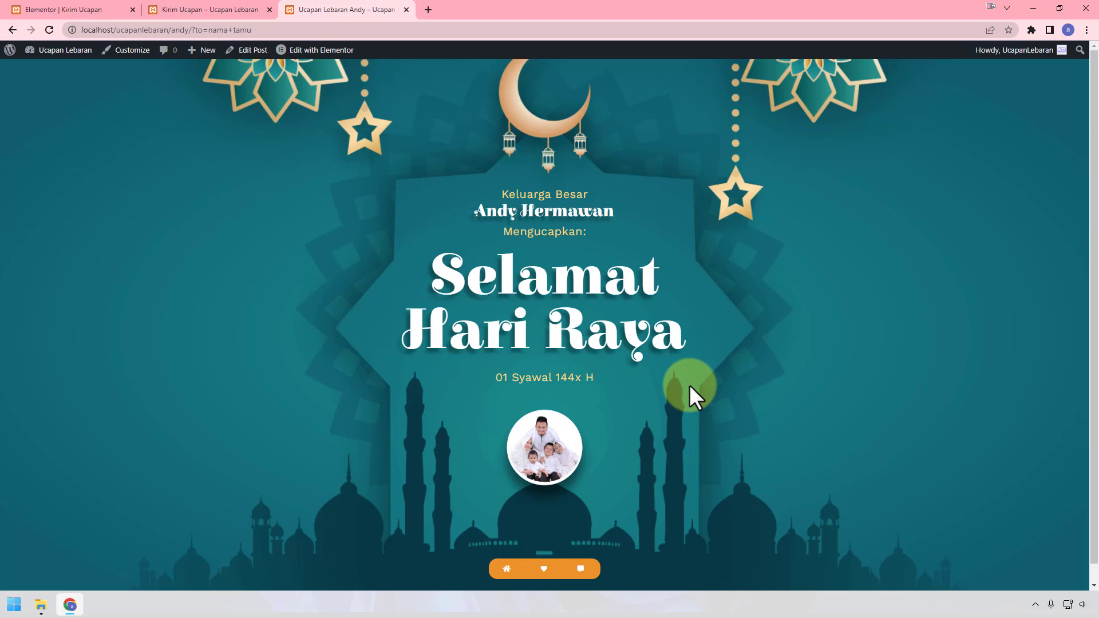
left_click(559, 570)
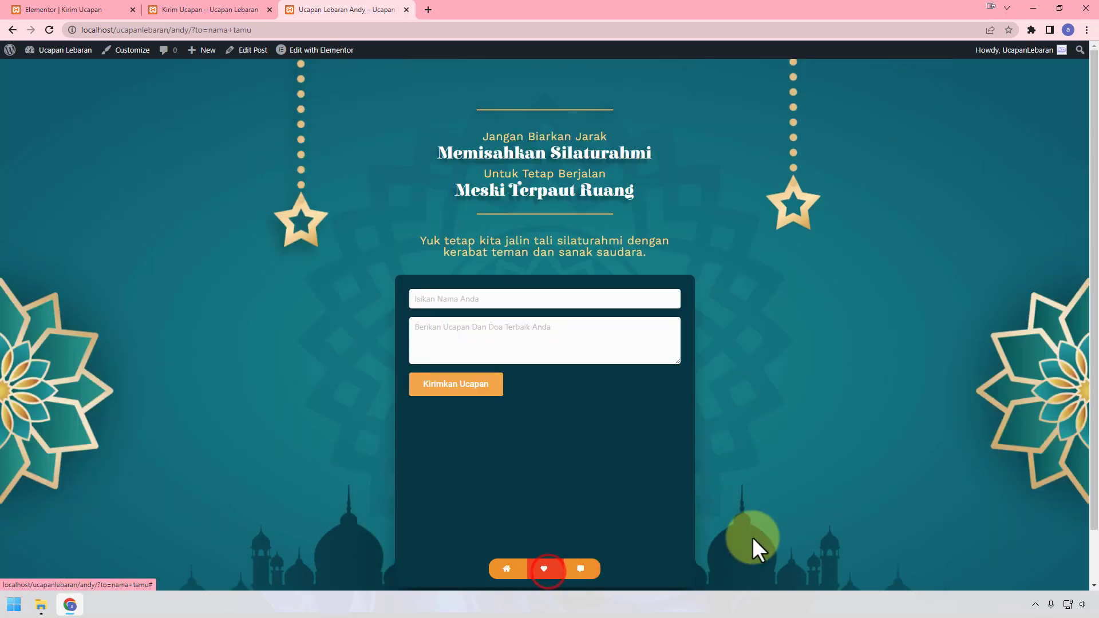
left_click(497, 323)
left_click(487, 300)
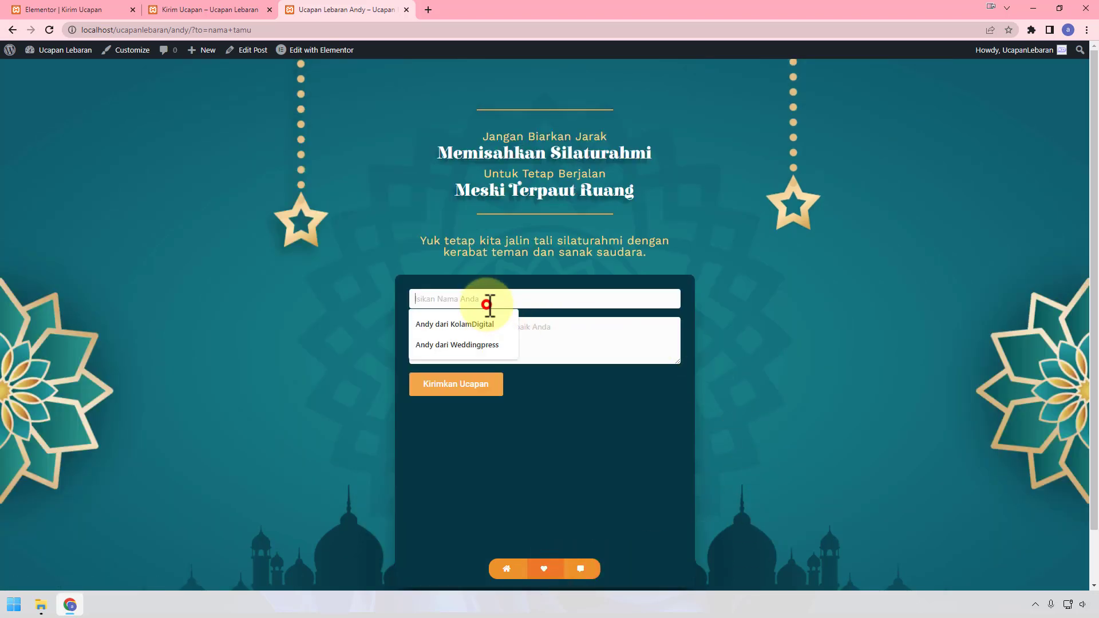
left_click(627, 325)
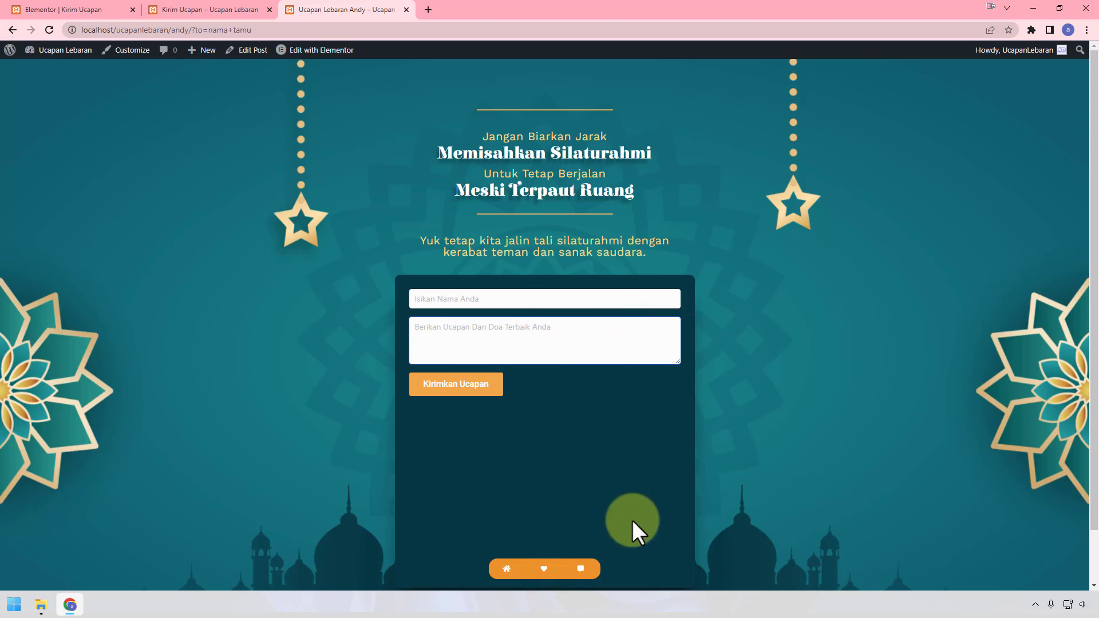
left_click(582, 570)
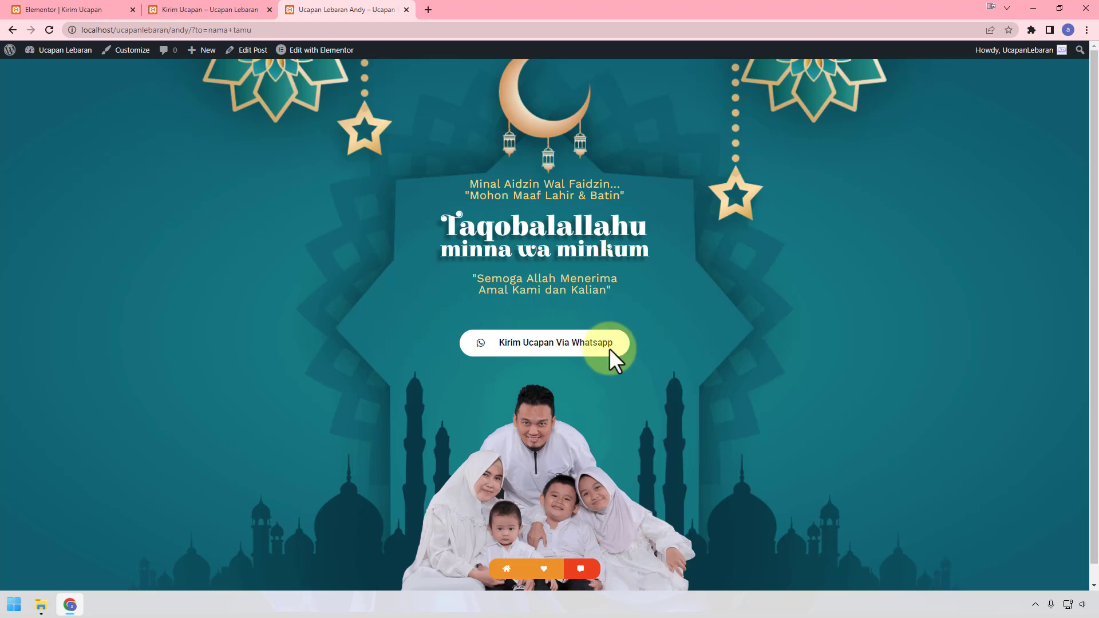
left_click(500, 572)
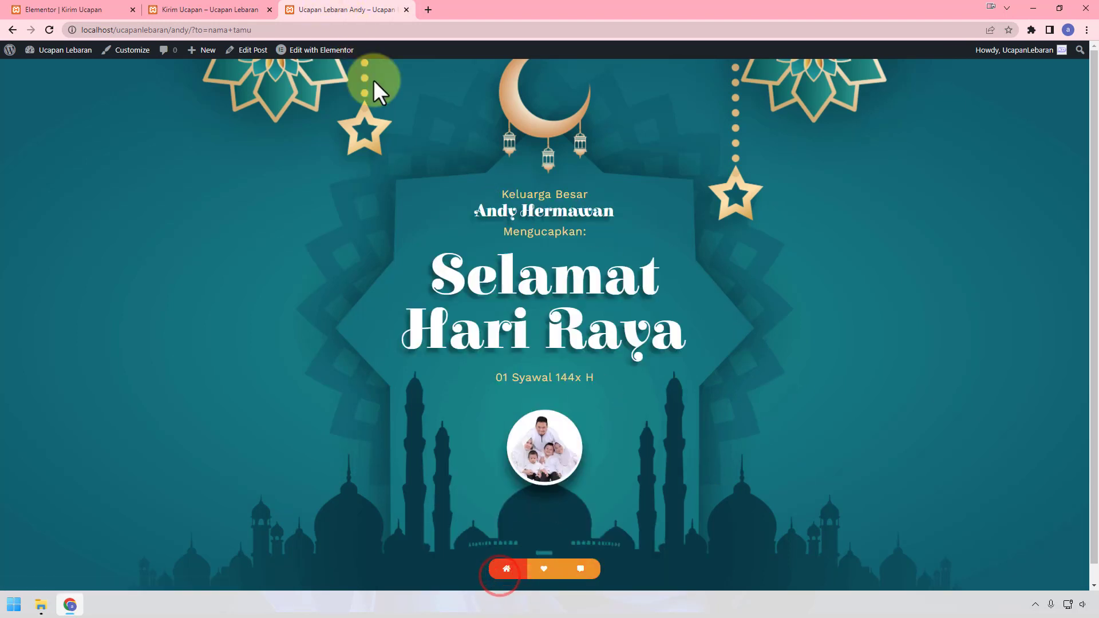
Step: On the Kirim Ucapan page, add a second guest's name on a new line in the guest name field
left_click(230, 7)
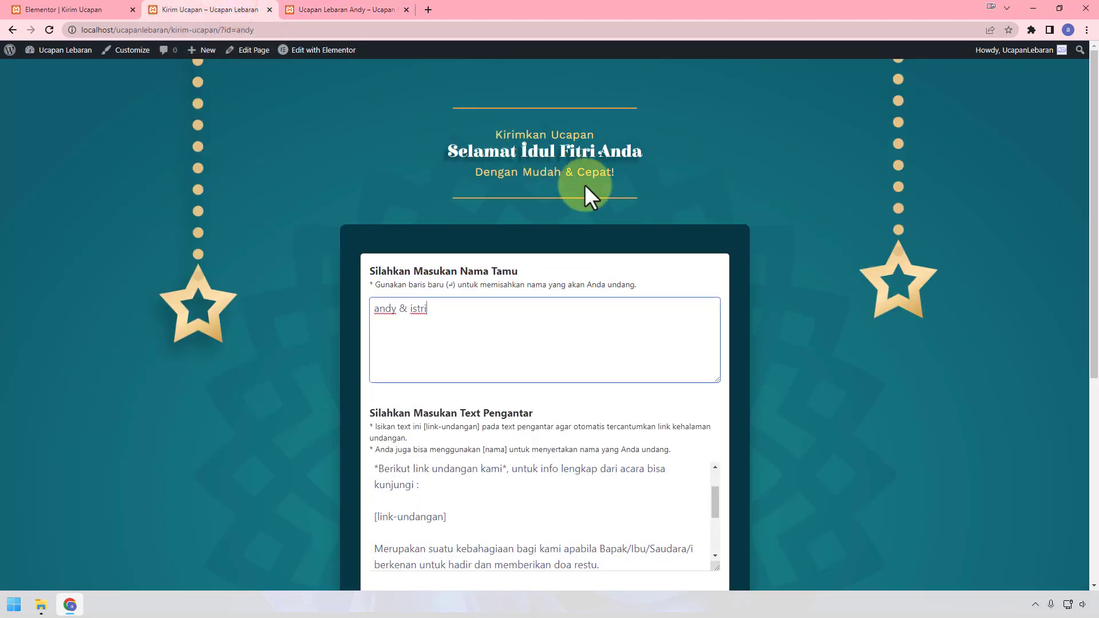
left_click(541, 306)
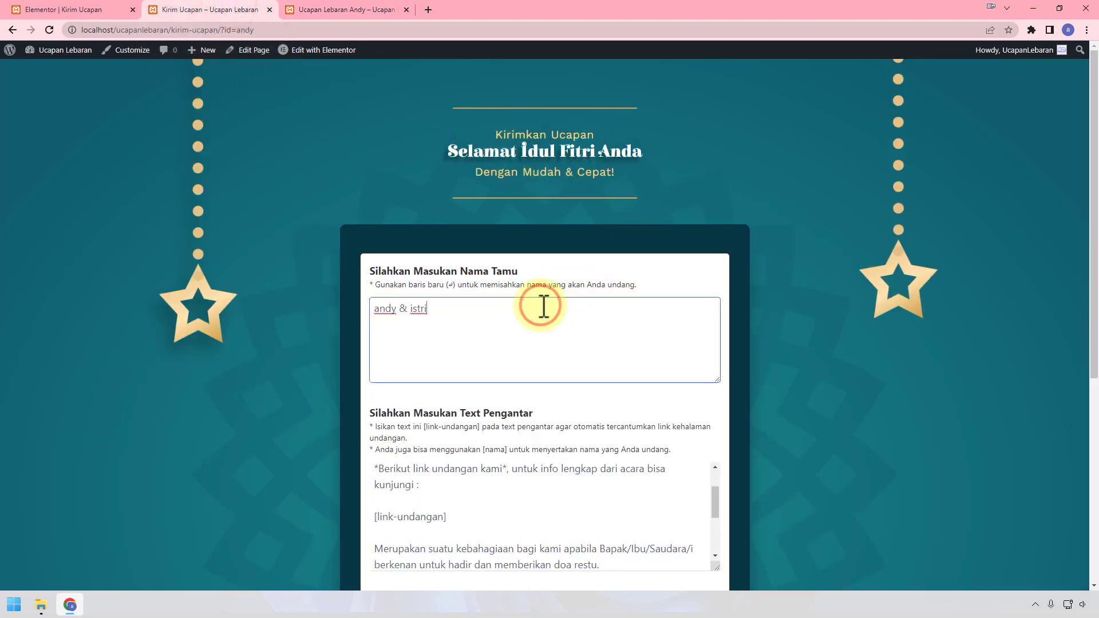
key("Return")
type("andy dari elementorkit")
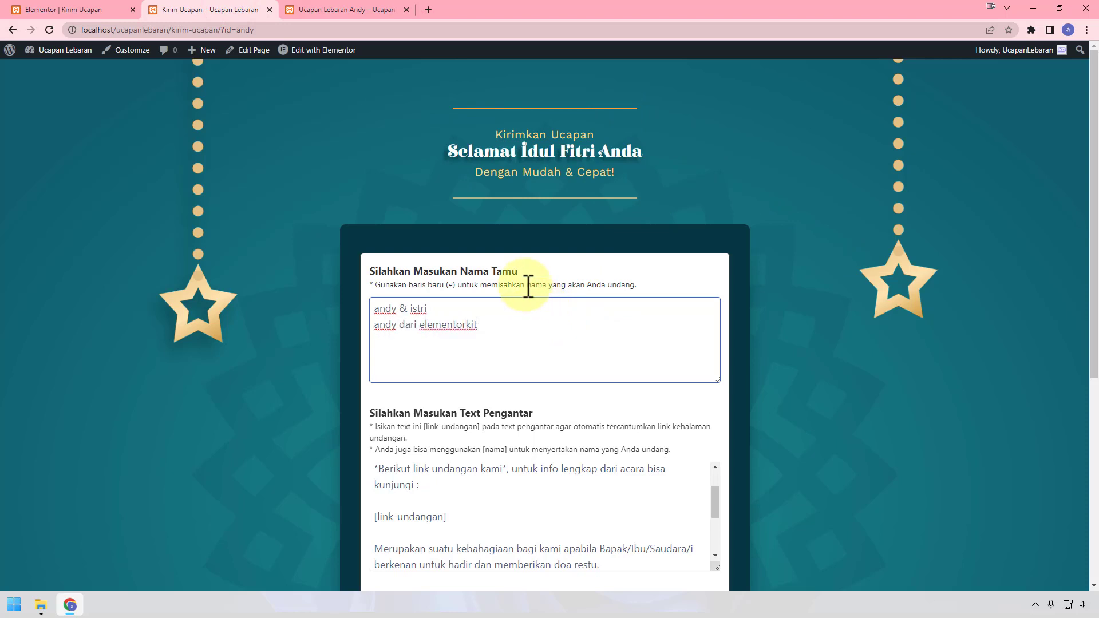
Step: Generate the guest list from the entered names and the existing introductory text
scroll(662, 412, "down", 2)
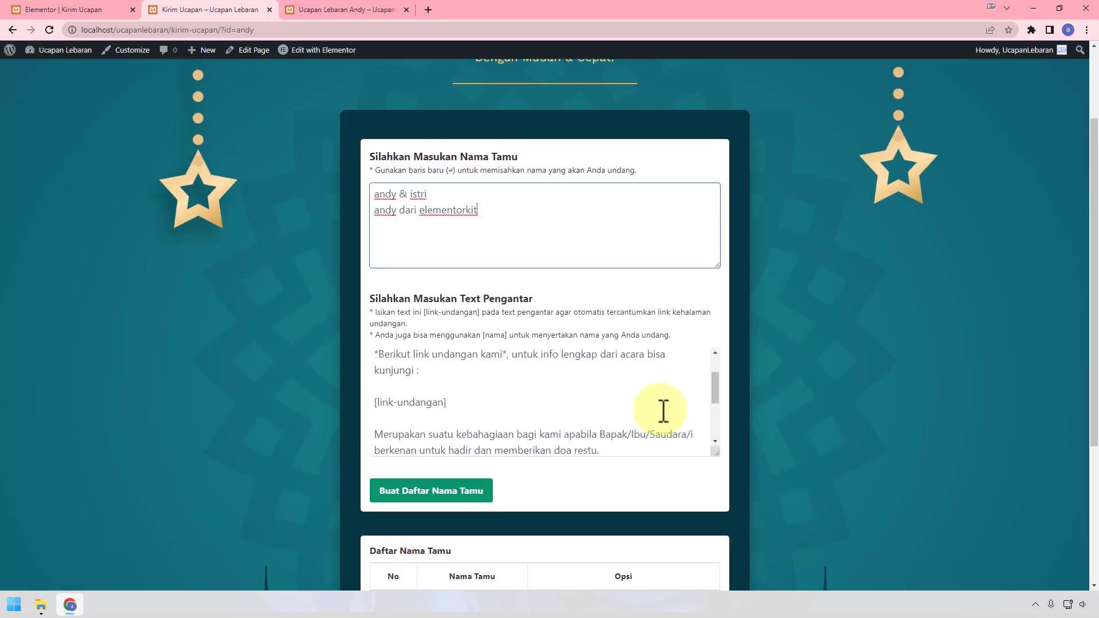
left_click_drag(645, 412, 500, 361)
scroll(805, 393, "down", 4)
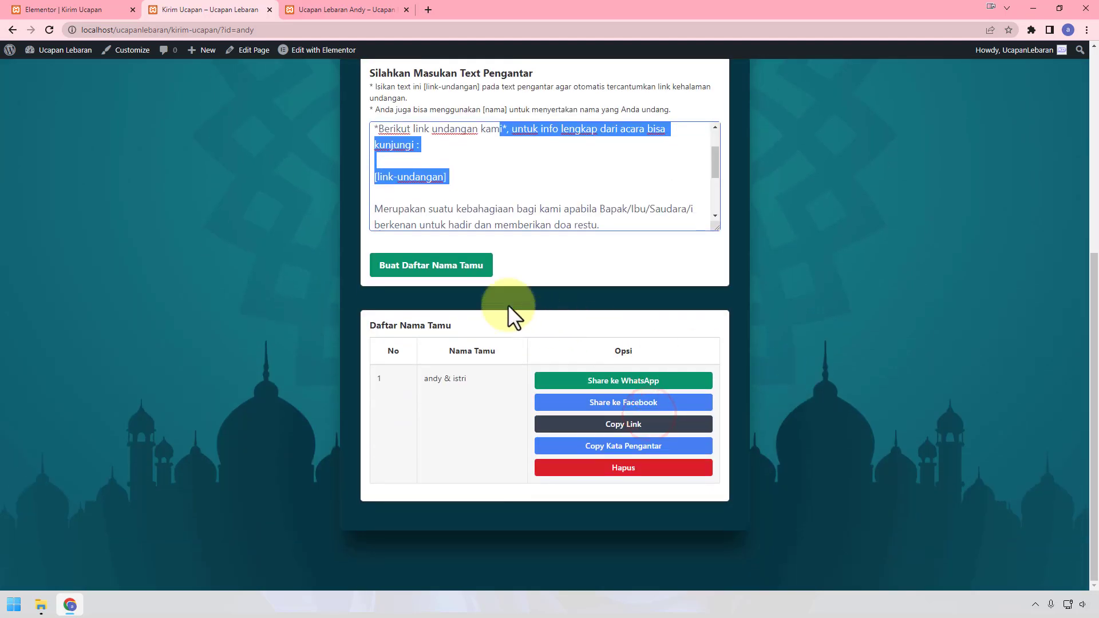
left_click(455, 269)
scroll(751, 304, "down", 2)
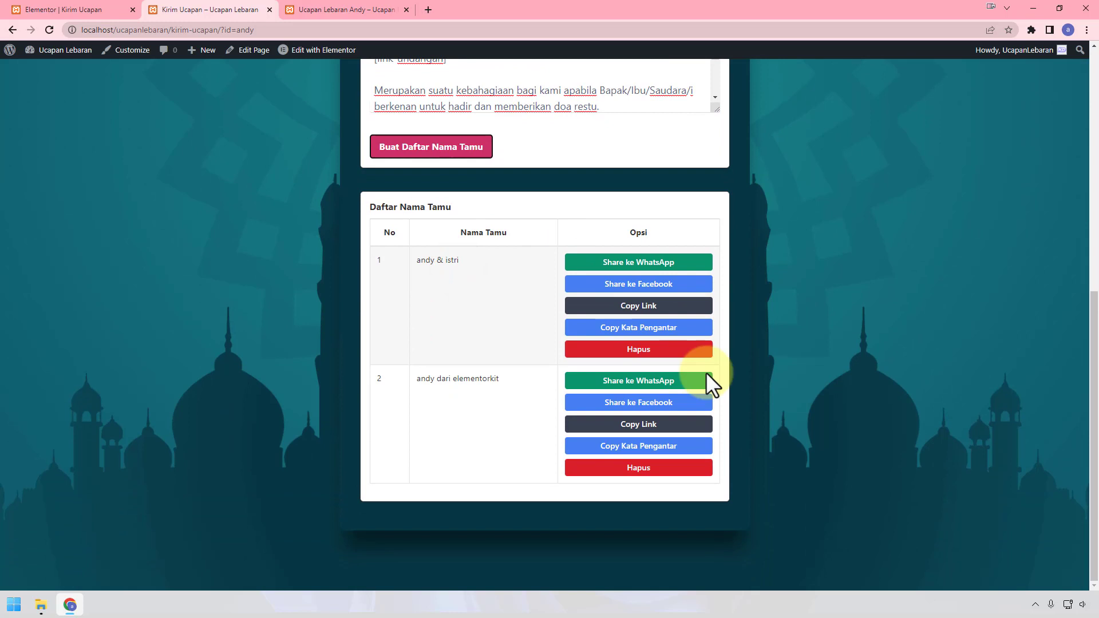
Step: Copy the second guest's greeting link and open it in a new browser tab to check the guest name on the cover
left_click(664, 424)
left_click(428, 10)
right_click(429, 30)
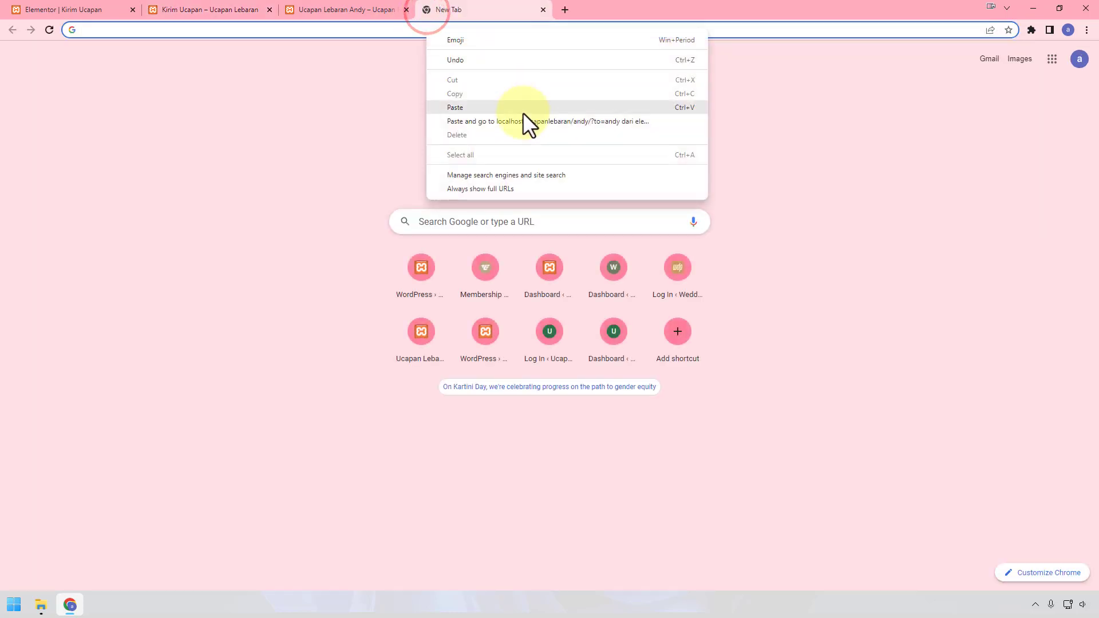
left_click(527, 123)
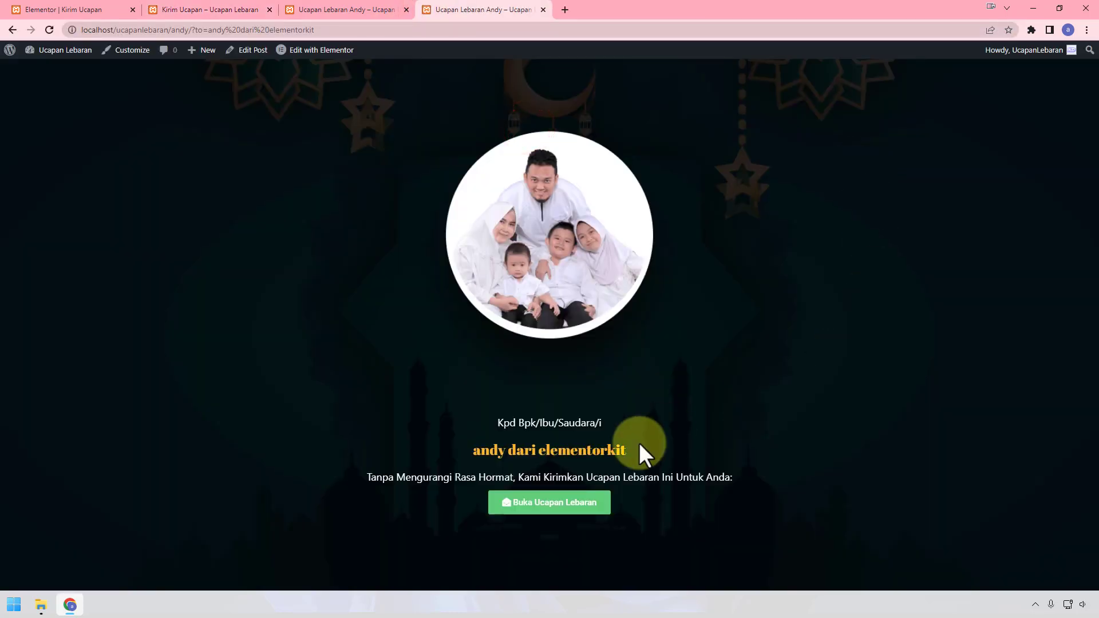
left_click_drag(630, 451, 421, 451)
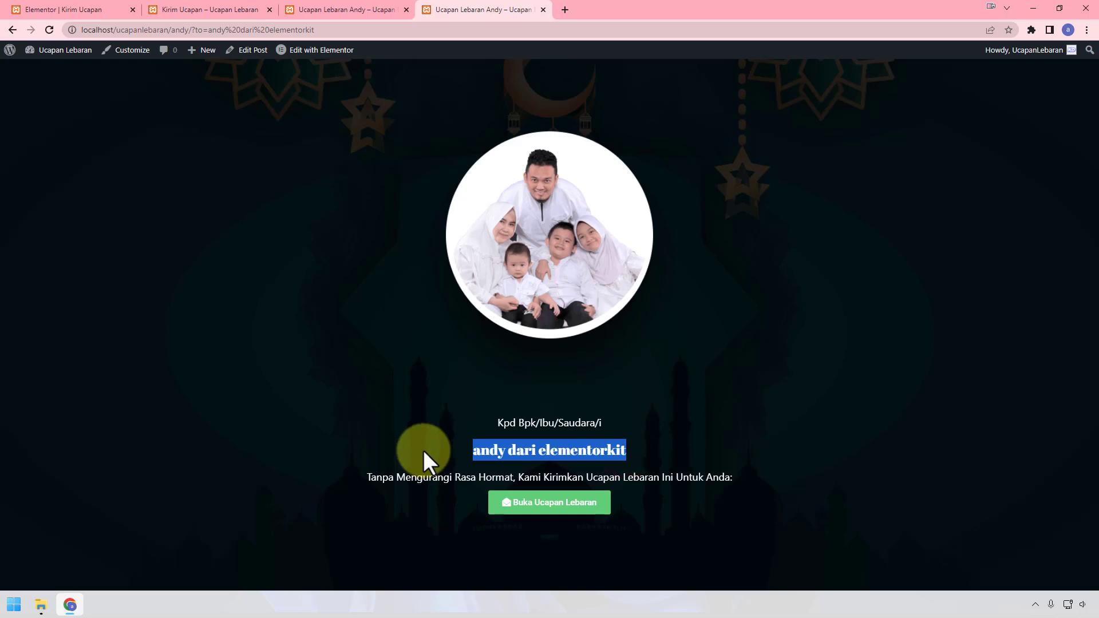
Step: Review the Kirim Ucapan guest form and list, the personalised greeting cover, and the opened greeting's sections
left_click(238, 9)
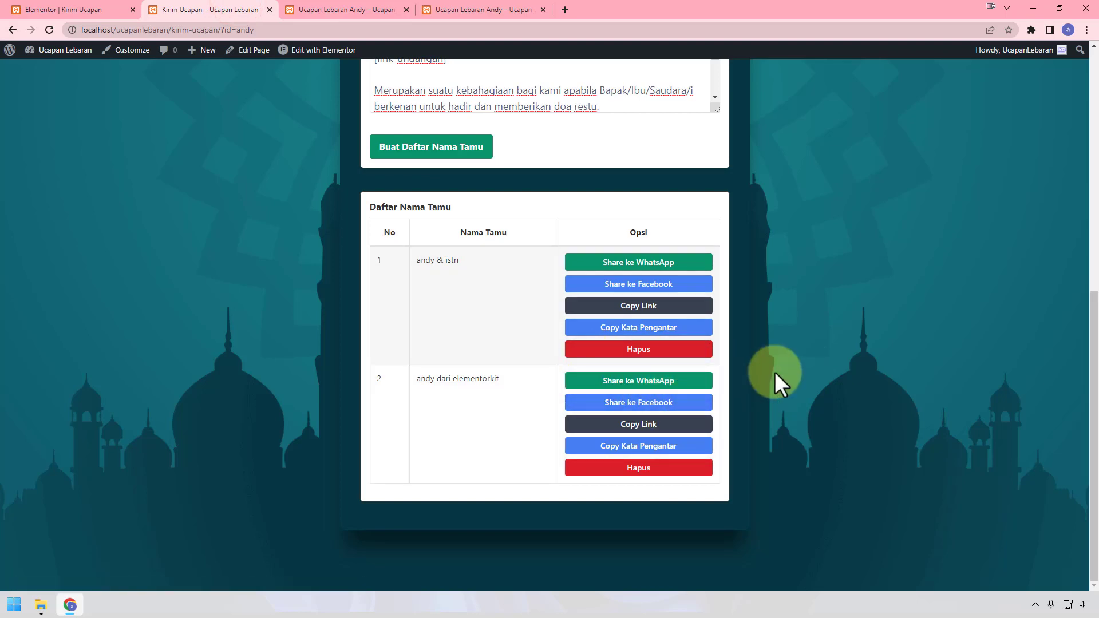
scroll(774, 372, "up", 8)
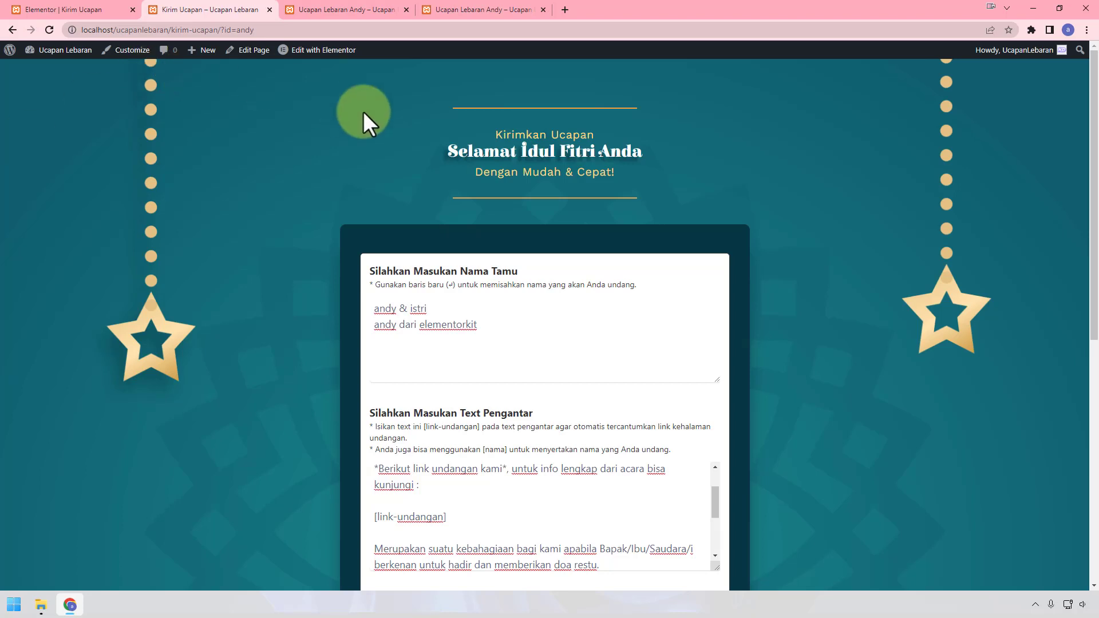
left_click(476, 3)
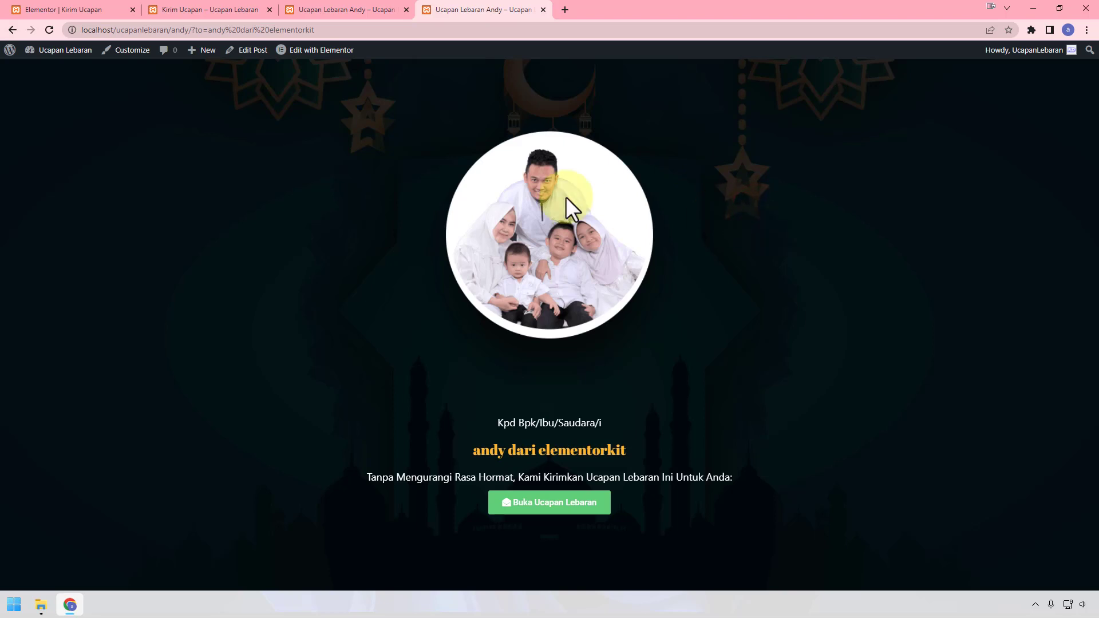
left_click(372, 10)
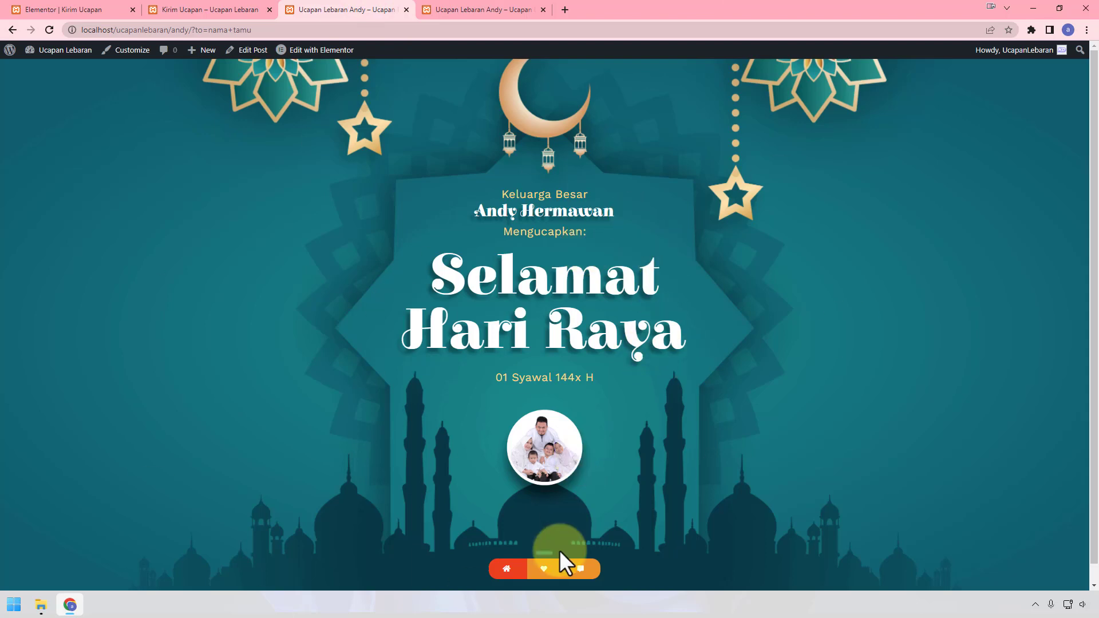
left_click(549, 569)
left_click(506, 570)
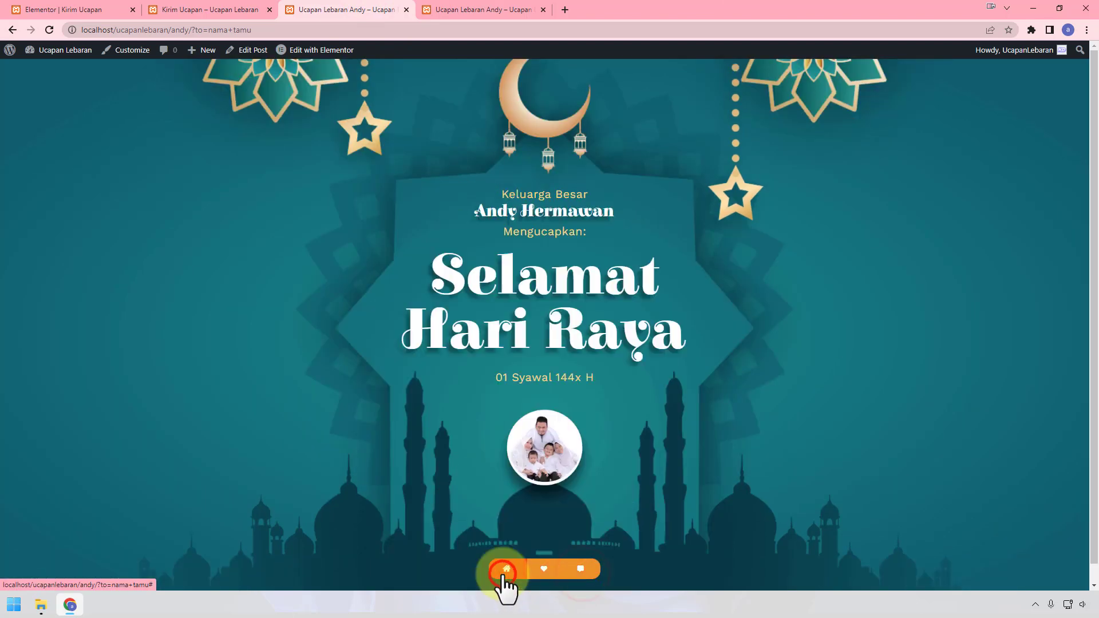
left_click(452, 10)
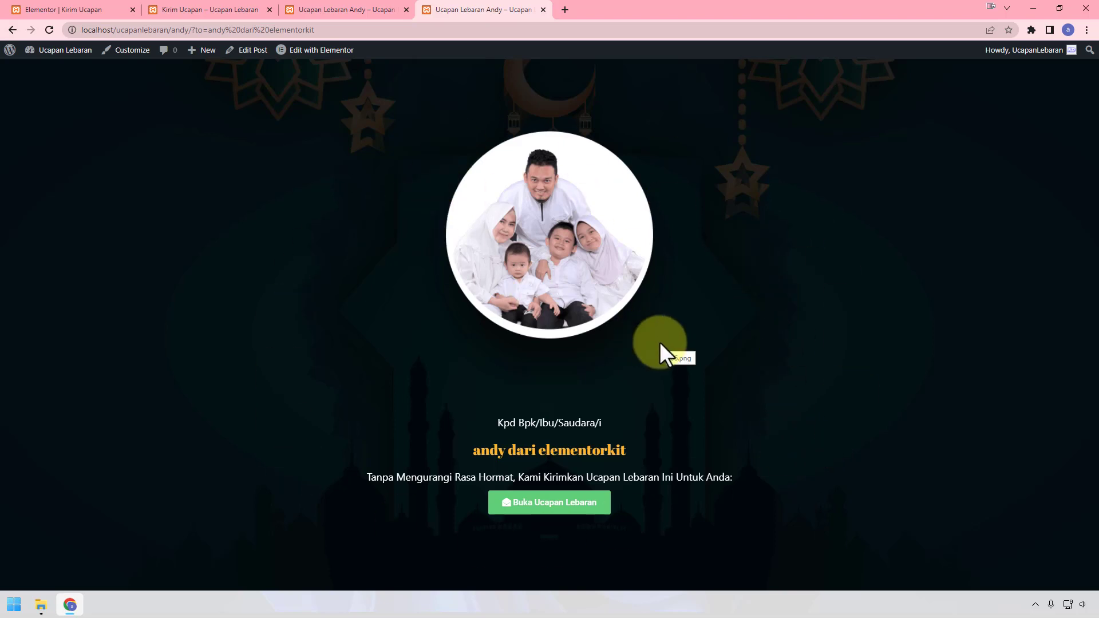
left_click(208, 9)
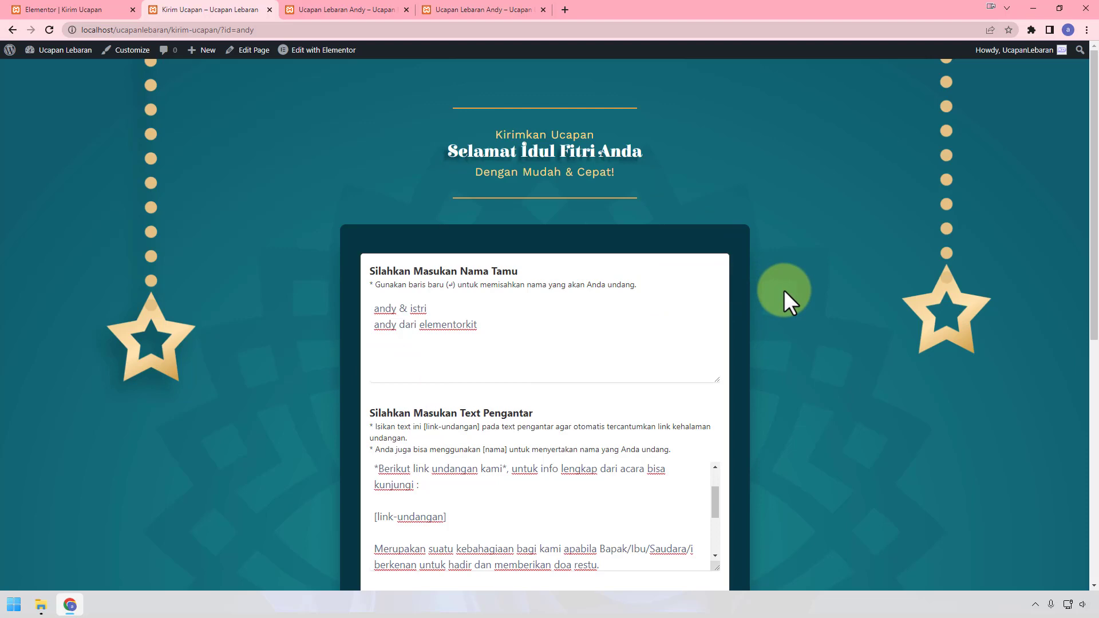
scroll(784, 289, "down", 4)
scroll(784, 290, "up", 4)
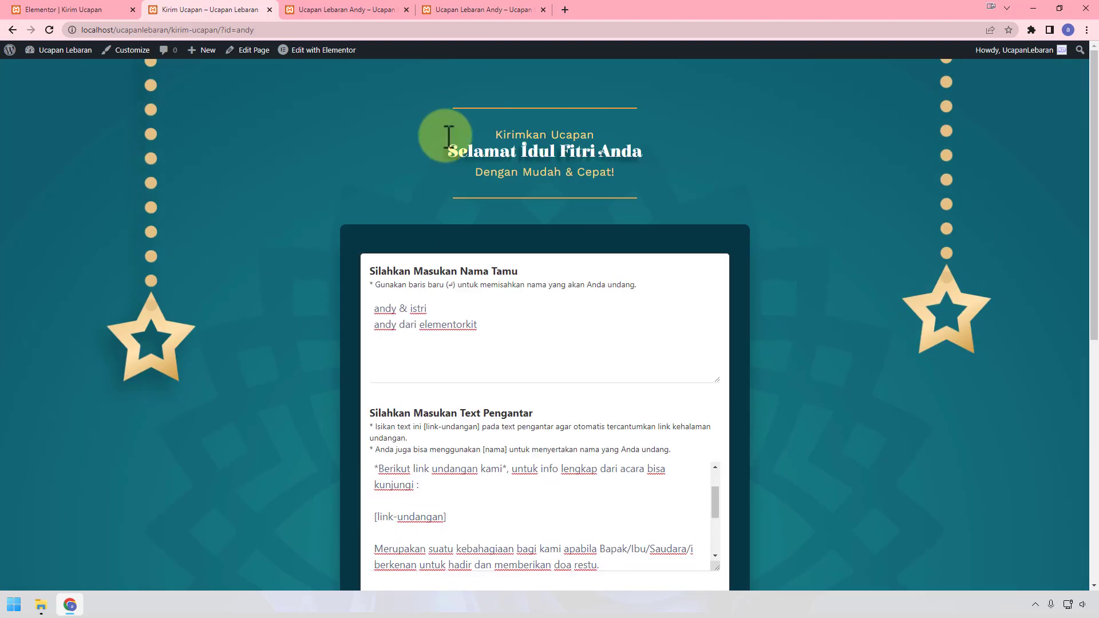
Step: Exit the Elementor editor of the Kirim Ucapan page to the WordPress dashboard
left_click(88, 10)
left_click(12, 51)
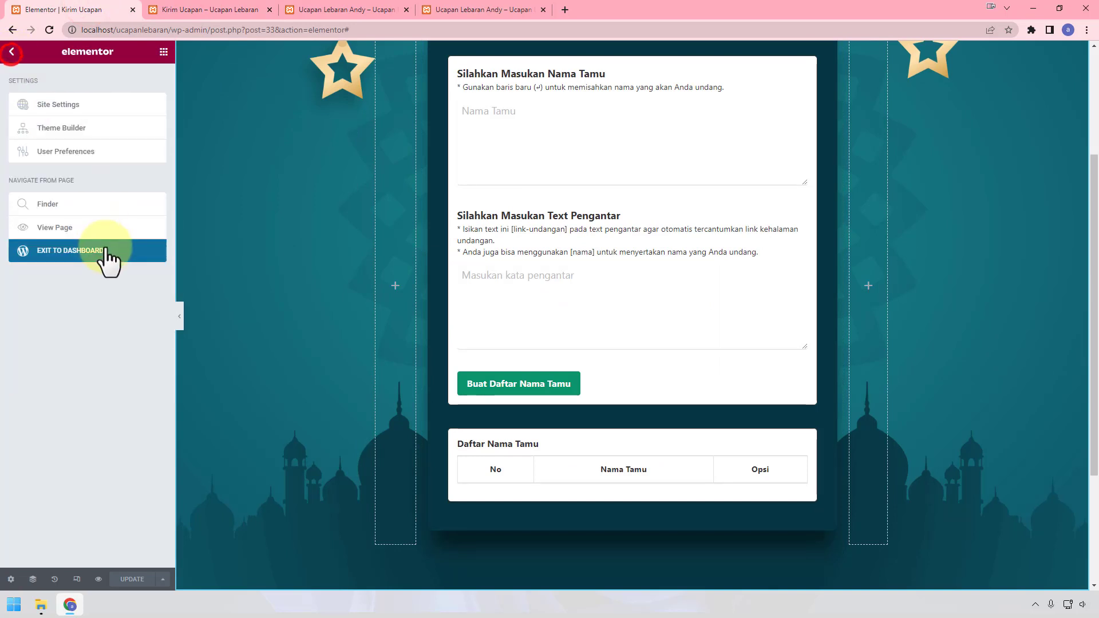
left_click(106, 252)
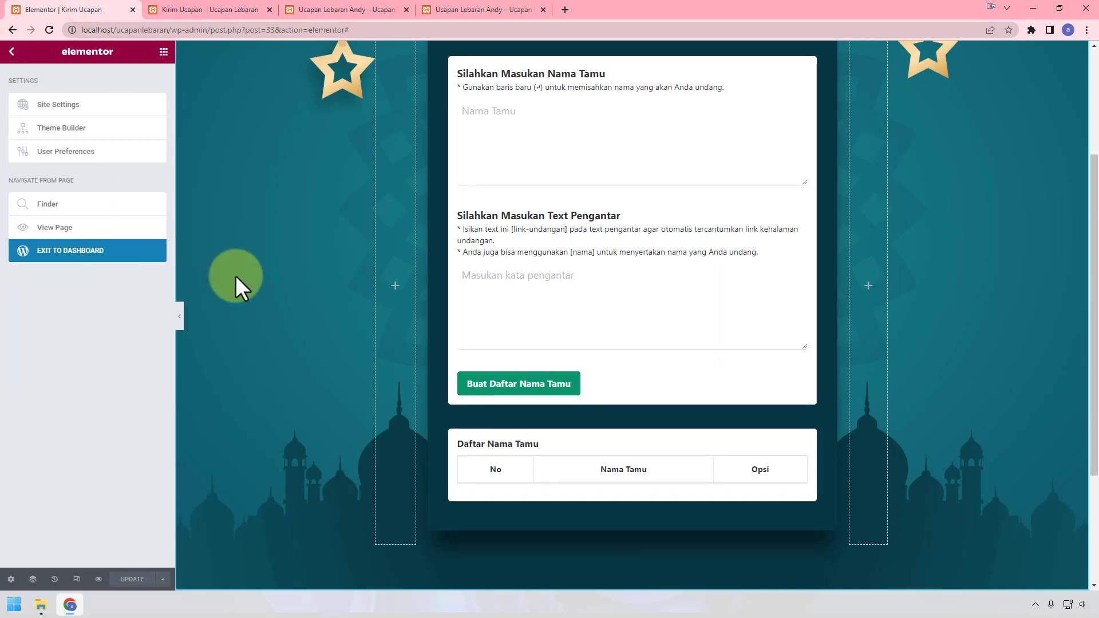
left_click(111, 252)
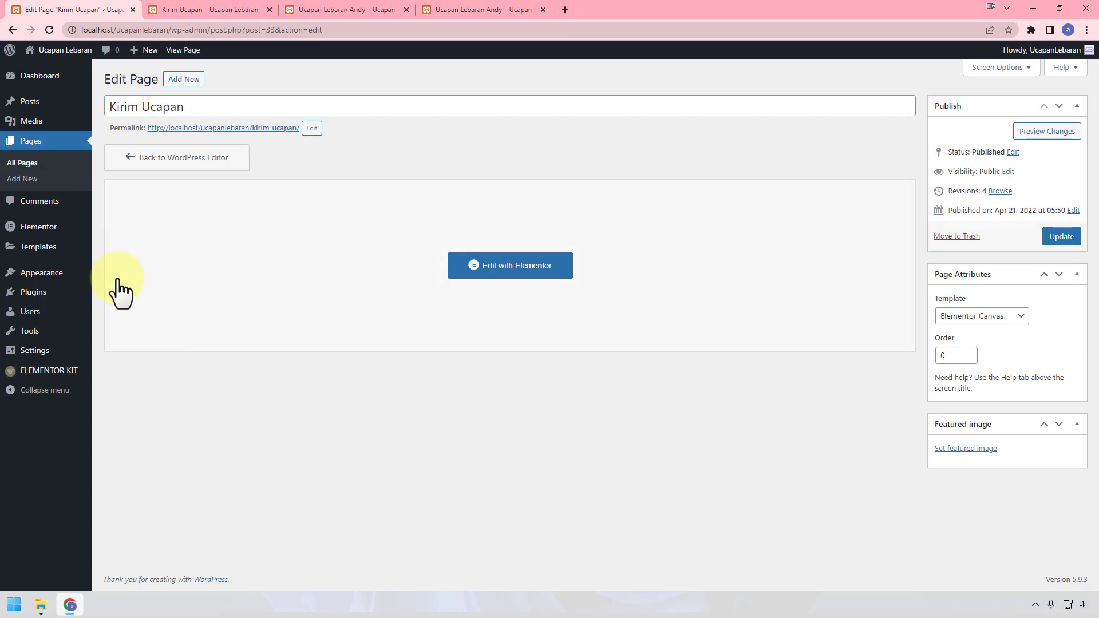
Step: Create a new post titled "Ucapan Lebaran" followed by the sender's first name
mouse_move(49, 108)
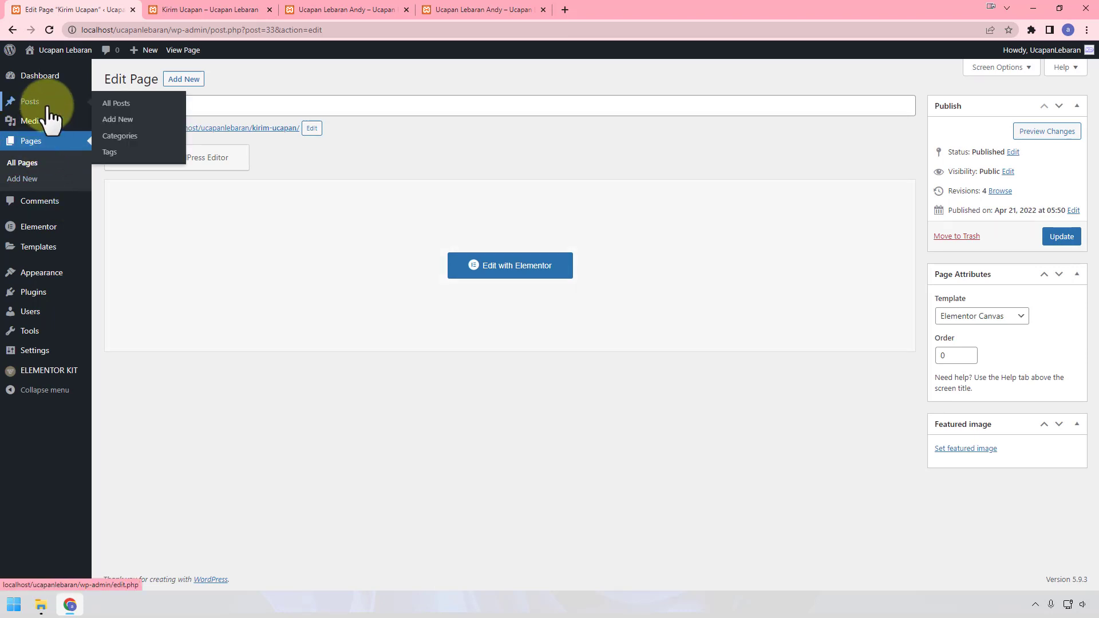
left_click(123, 120)
left_click(166, 110)
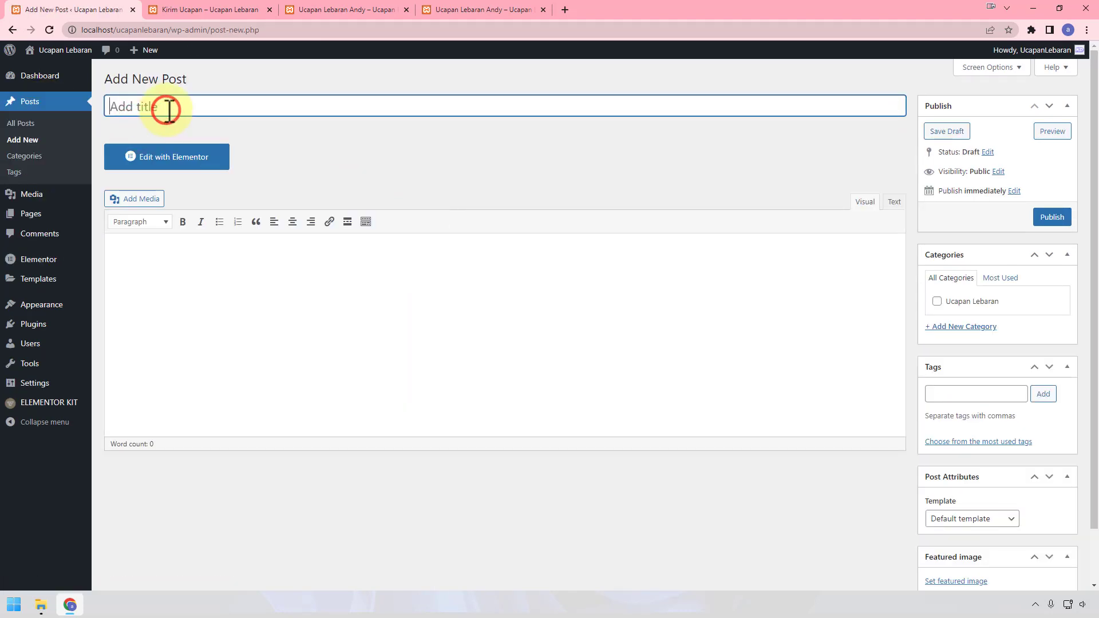
type("Ucapan Lebaran Zhea")
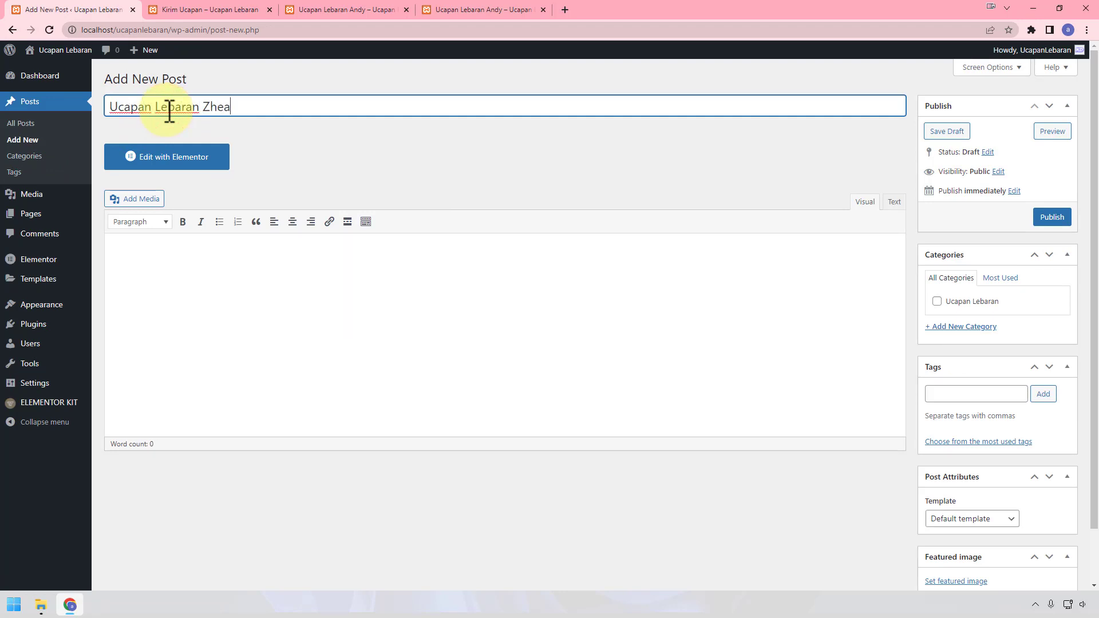
Step: Assign the post to the Ucapan Lebaran category and set its template to Elementor Canvas
left_click(969, 302)
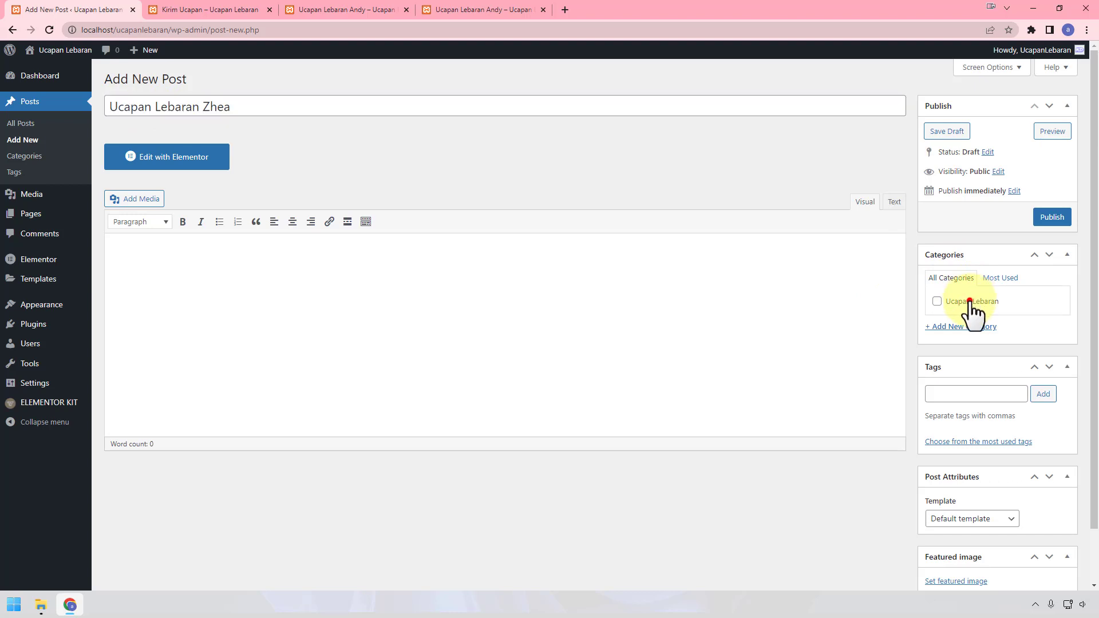
left_click(967, 522)
left_click(964, 541)
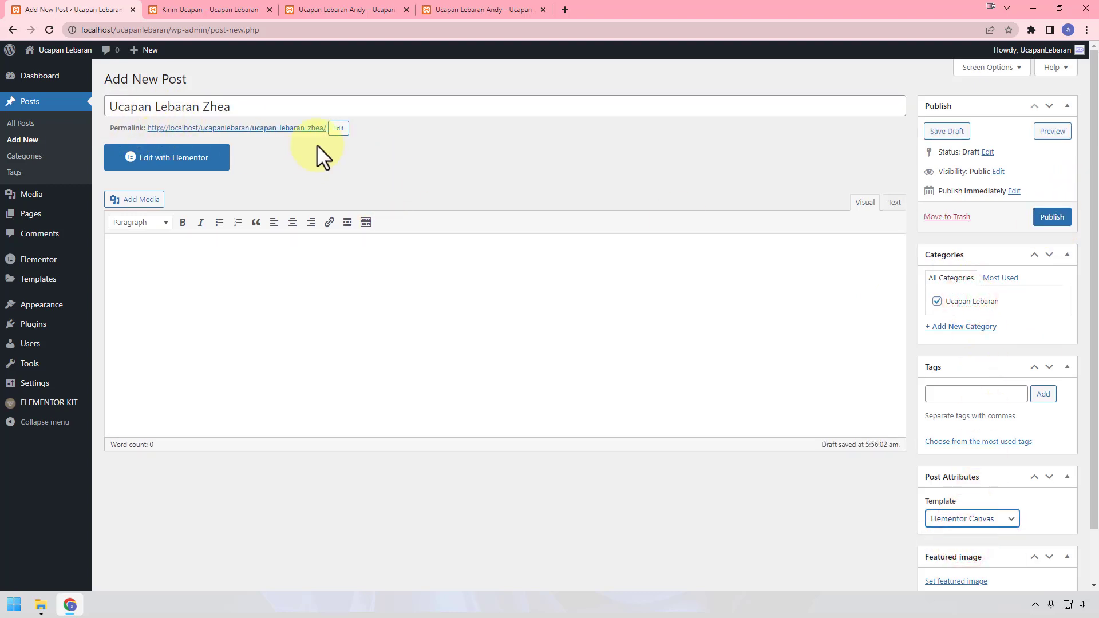
Step: Shorten the post's permalink slug to just the sender's first name by removing the "ucapan-lebaran-" prefix
left_click(338, 129)
left_click_drag(315, 130, 218, 108)
key("BackSpace")
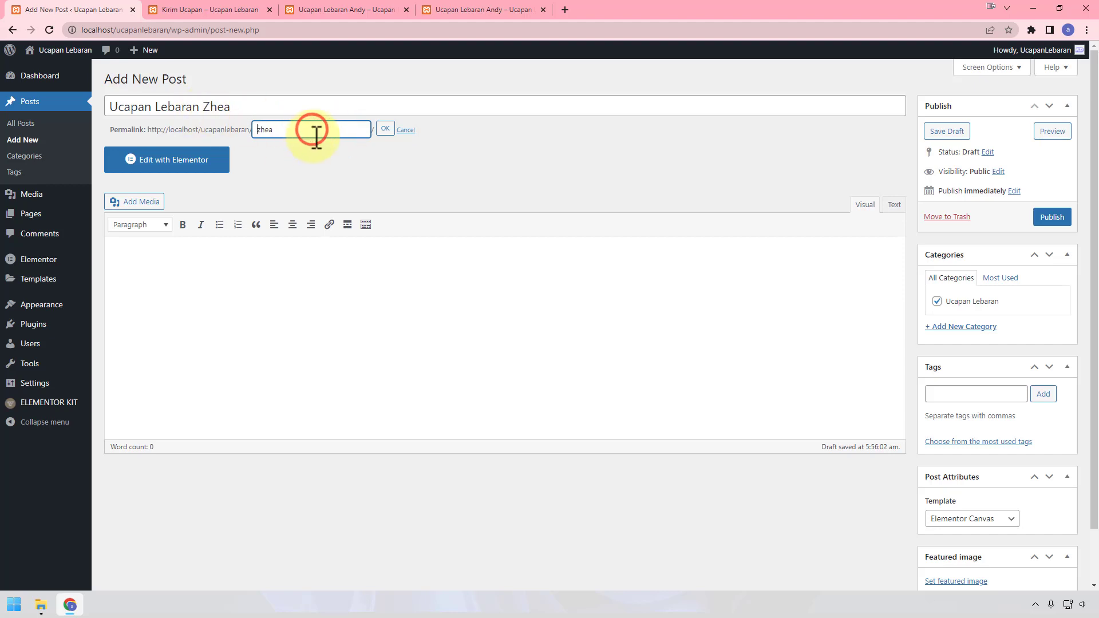
left_click(385, 129)
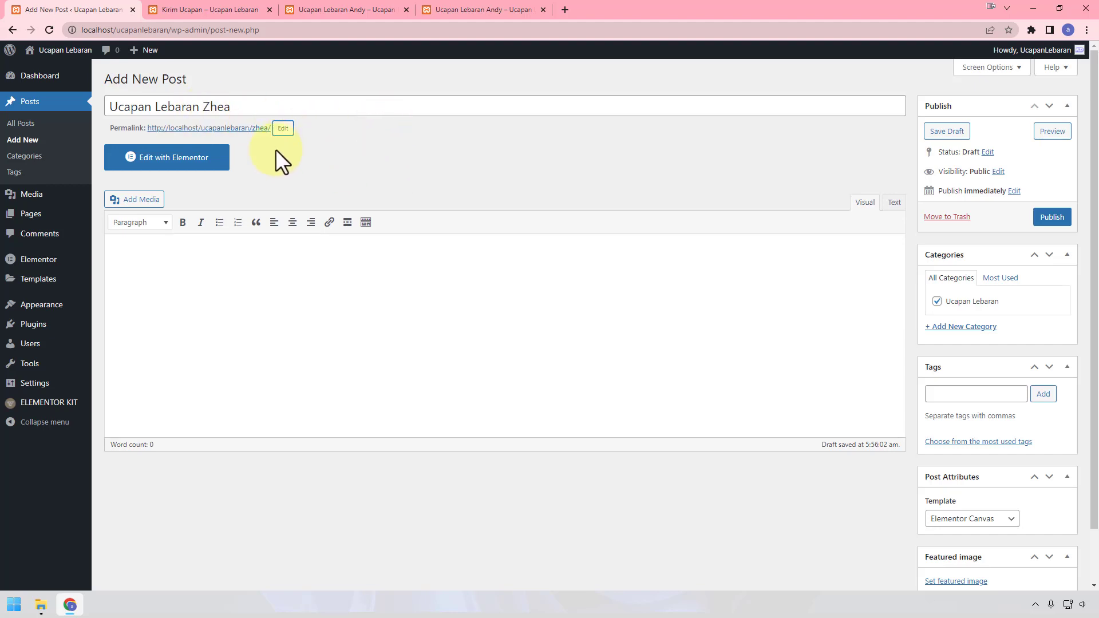
Step: Publish the new greeting post and open it in the Elementor editor
left_click(1060, 221)
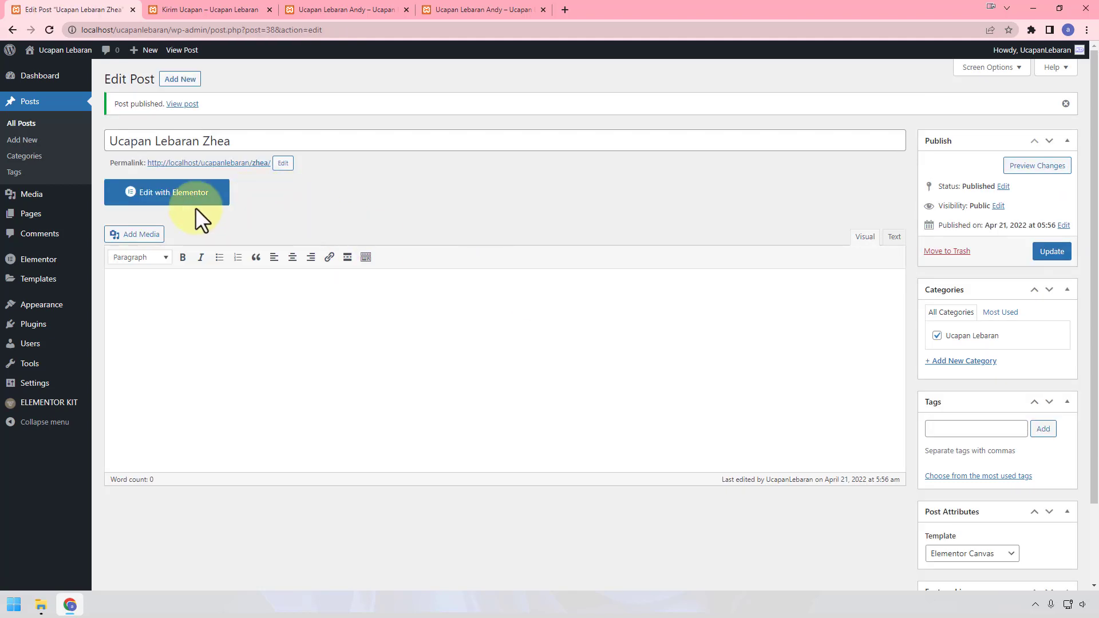
left_click(198, 196)
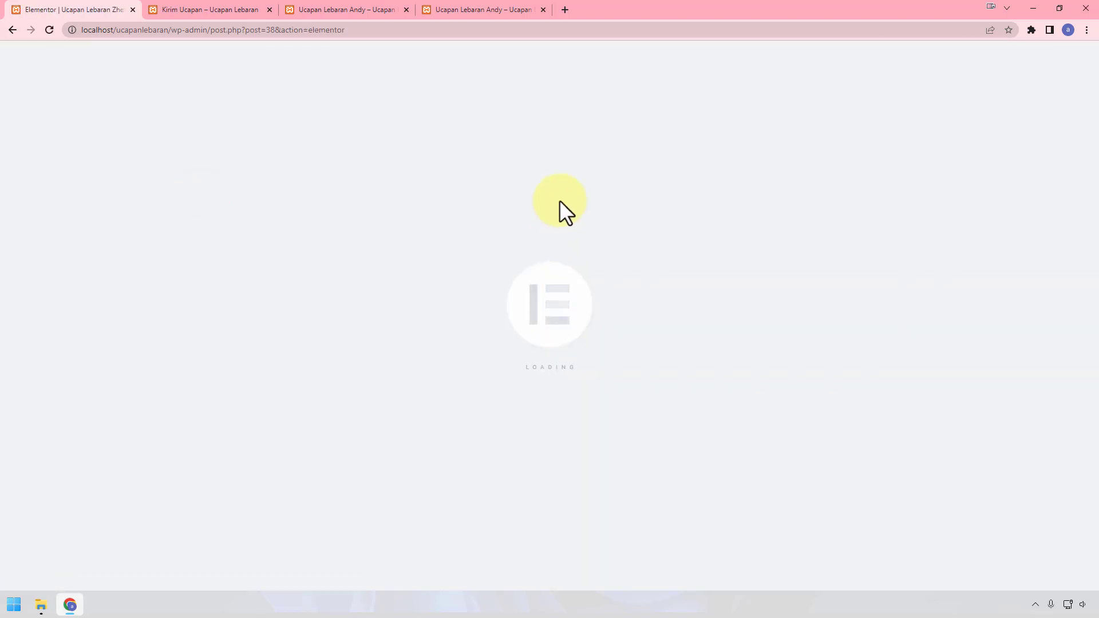
Step: Insert the ElRamadhan-017 design from the ELRAMADHAN v1 template library into the page
left_click(662, 139)
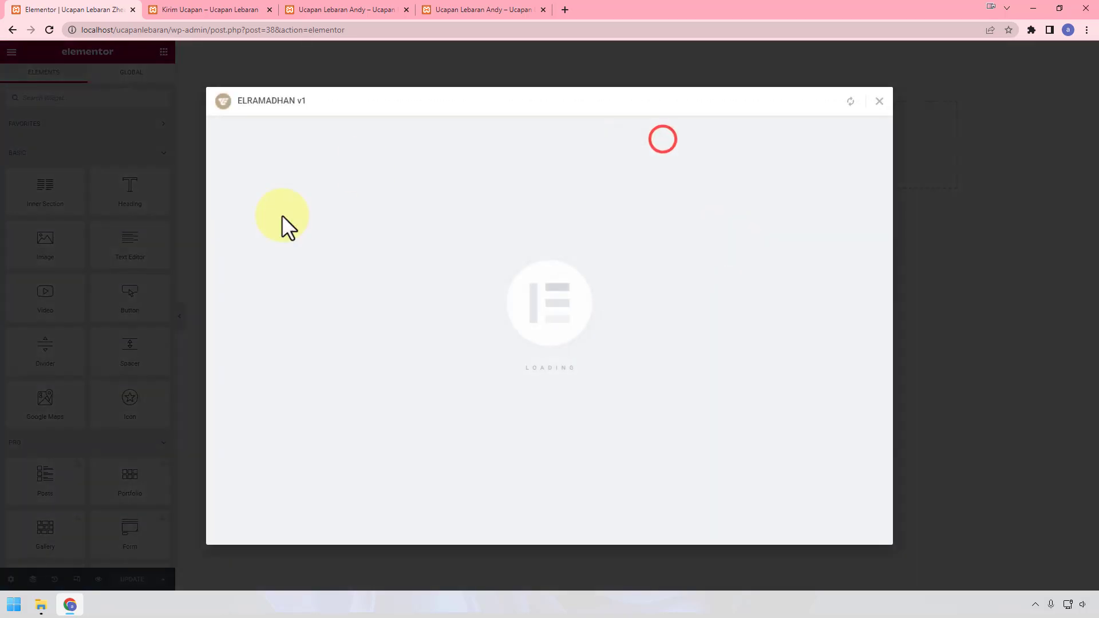
scroll(686, 305, "down", 5)
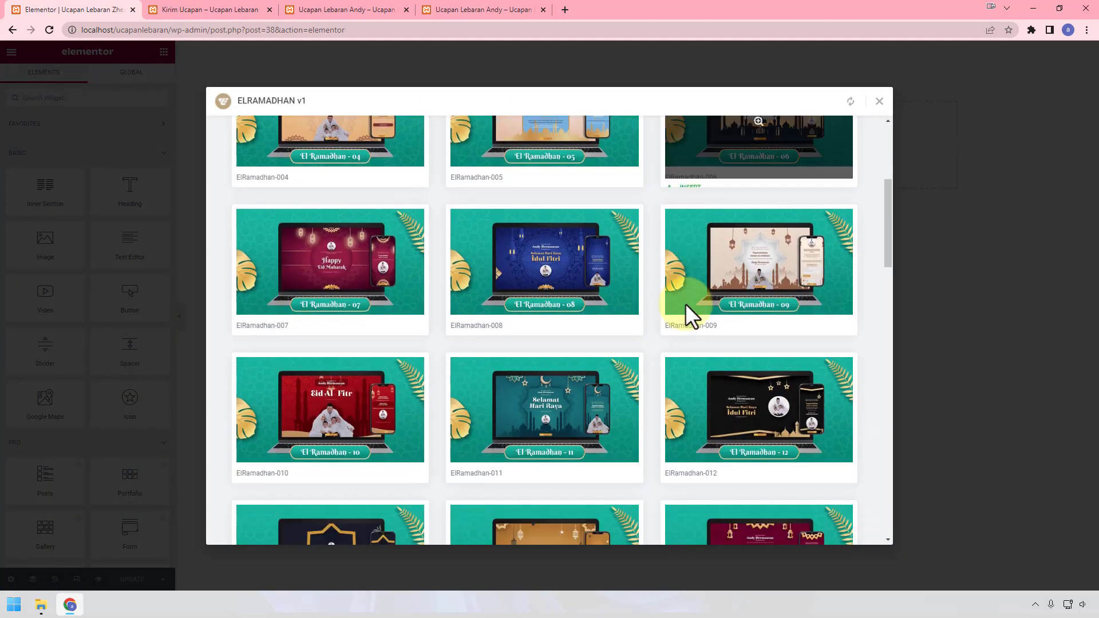
scroll(685, 303, "down", 10)
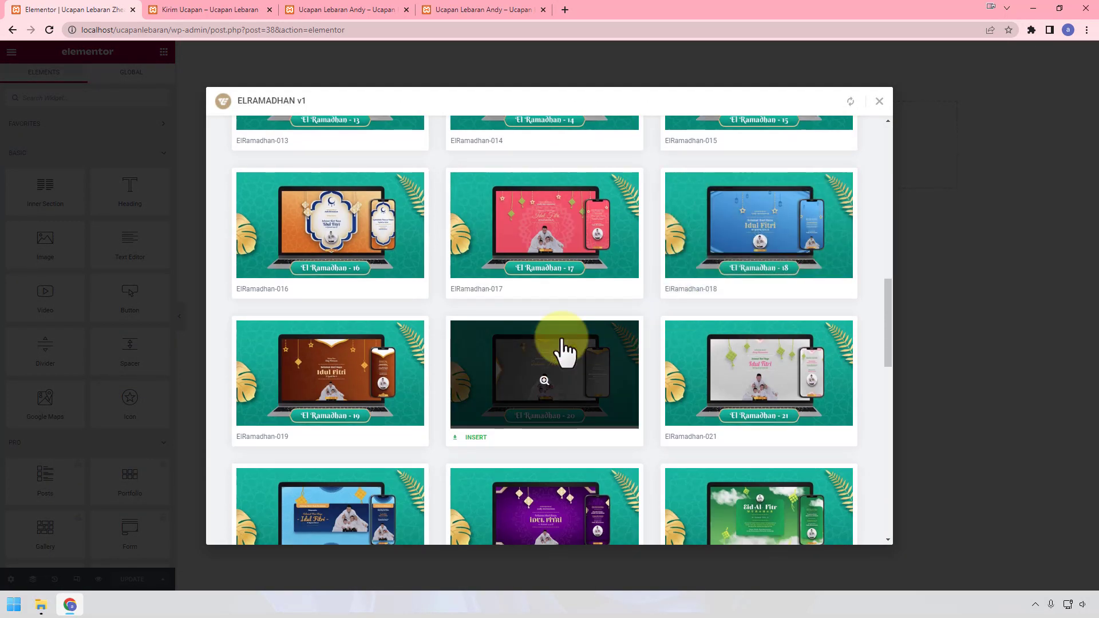
left_click(483, 290)
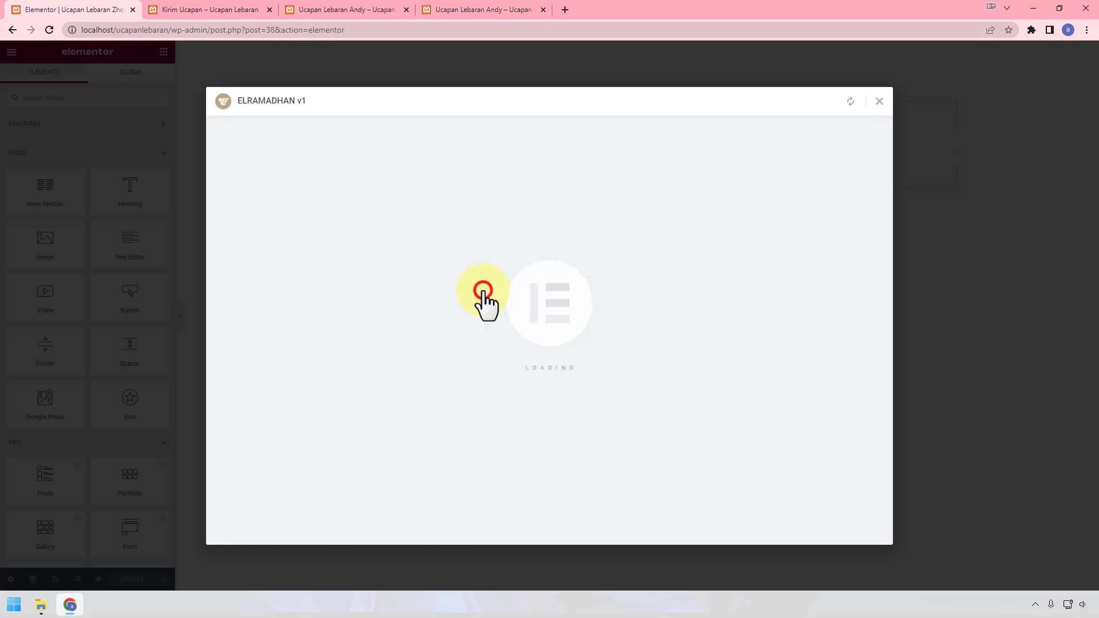
Step: Open the Guest Book widget's settings and review the corresponding greeting form on the existing example page
scroll(641, 229, "down", 5)
scroll(641, 232, "down", 6)
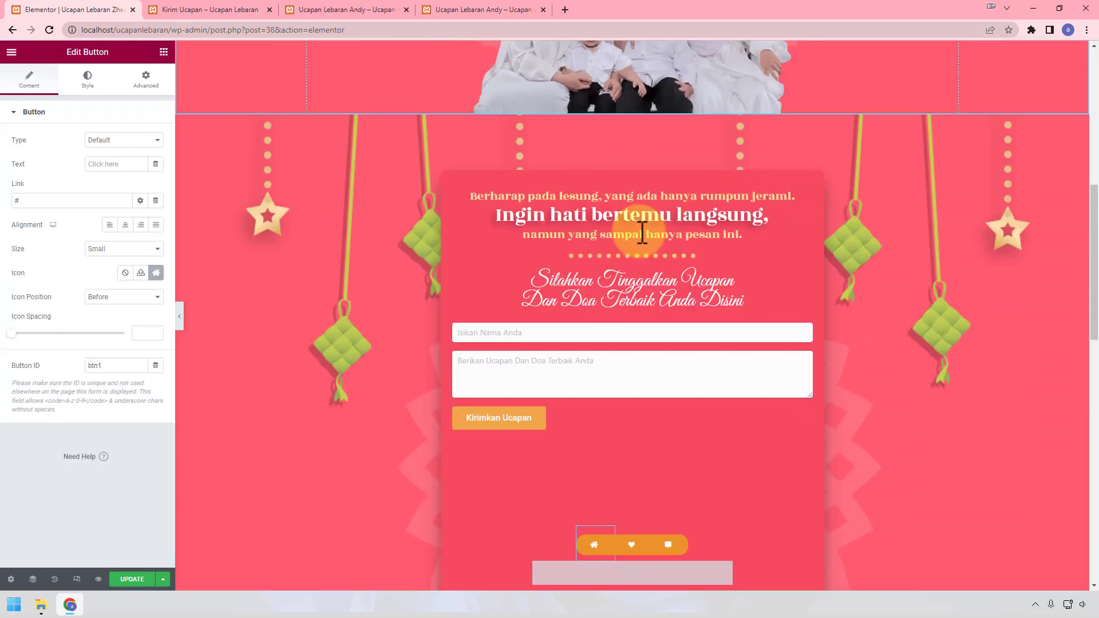
left_click(586, 376)
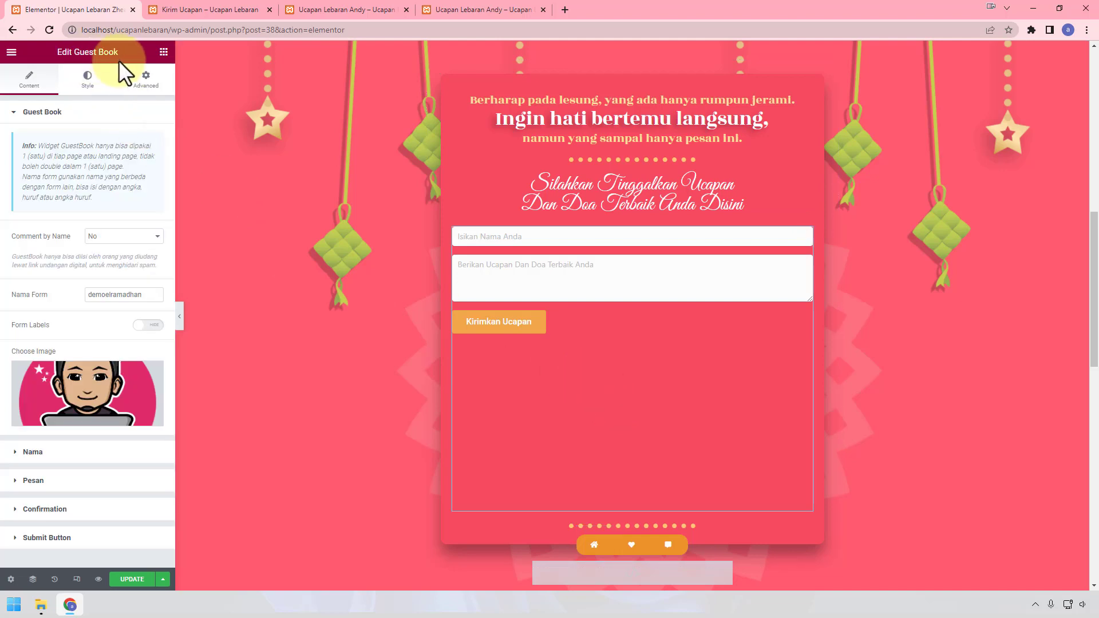
left_click(338, 10)
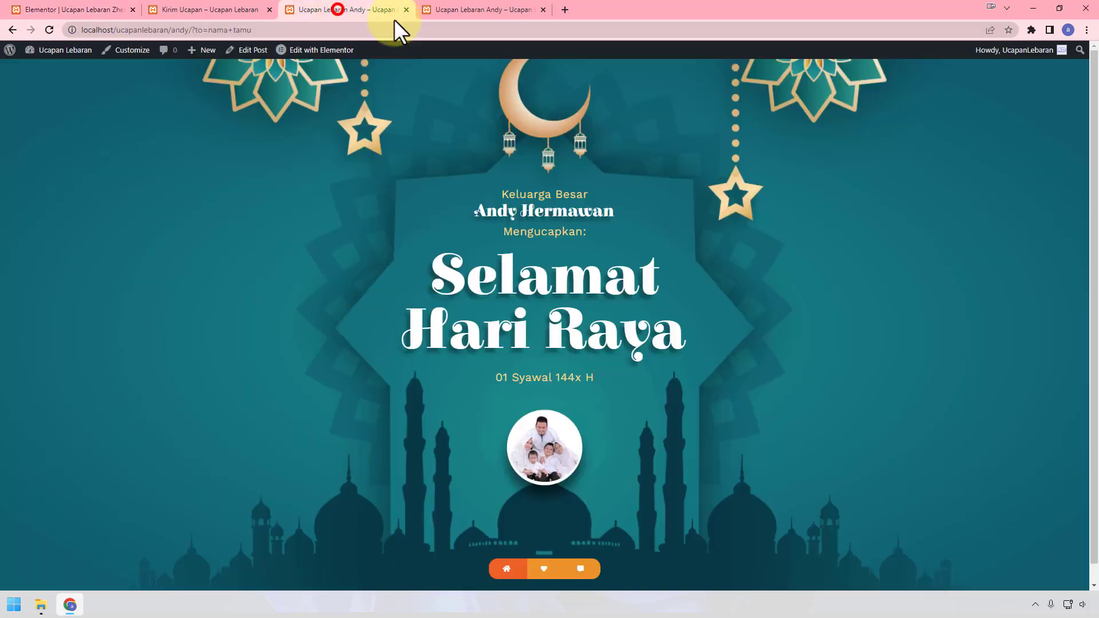
left_click(543, 569)
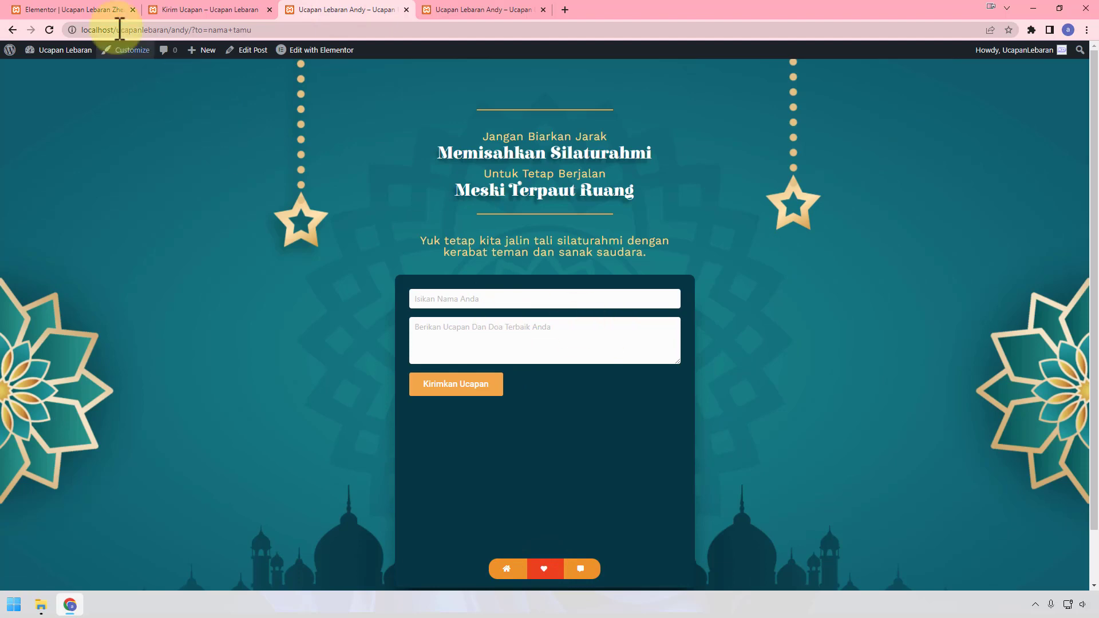
left_click(75, 10)
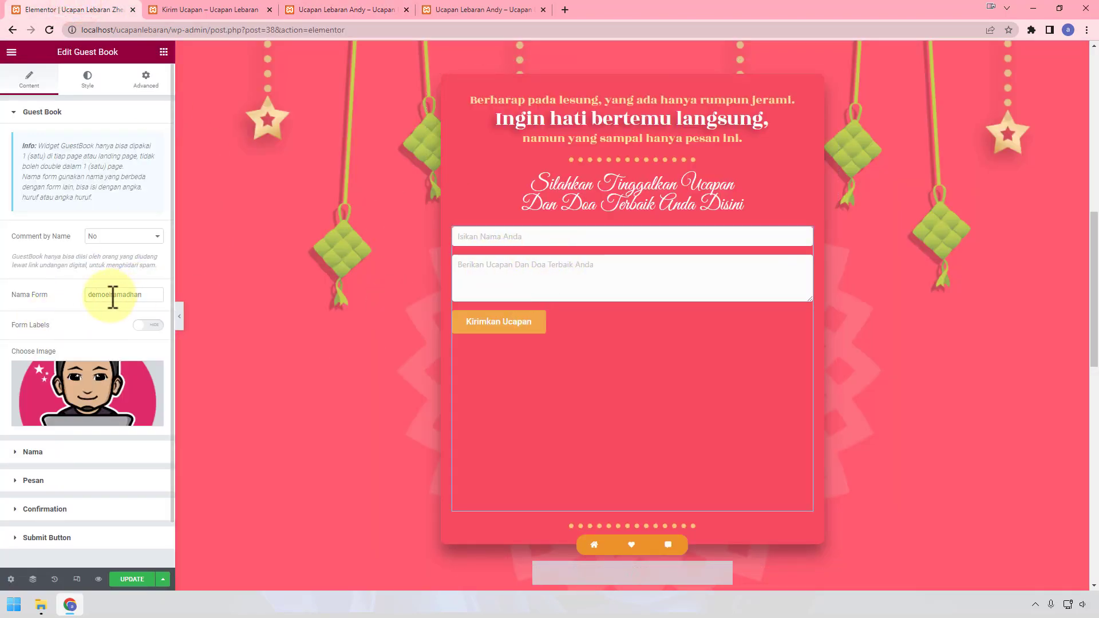
Step: Name the guest book form "form" followed directly by the sender's first name and set Comment by Name to Yes
left_click_drag(143, 295, 1, 293)
type("form")
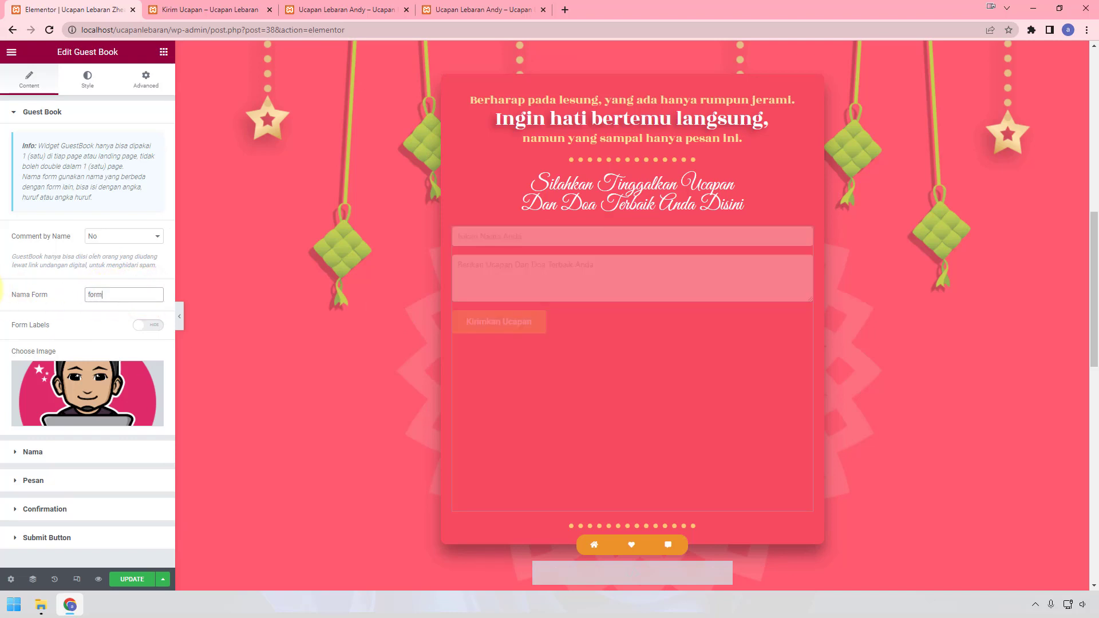
type("zhea")
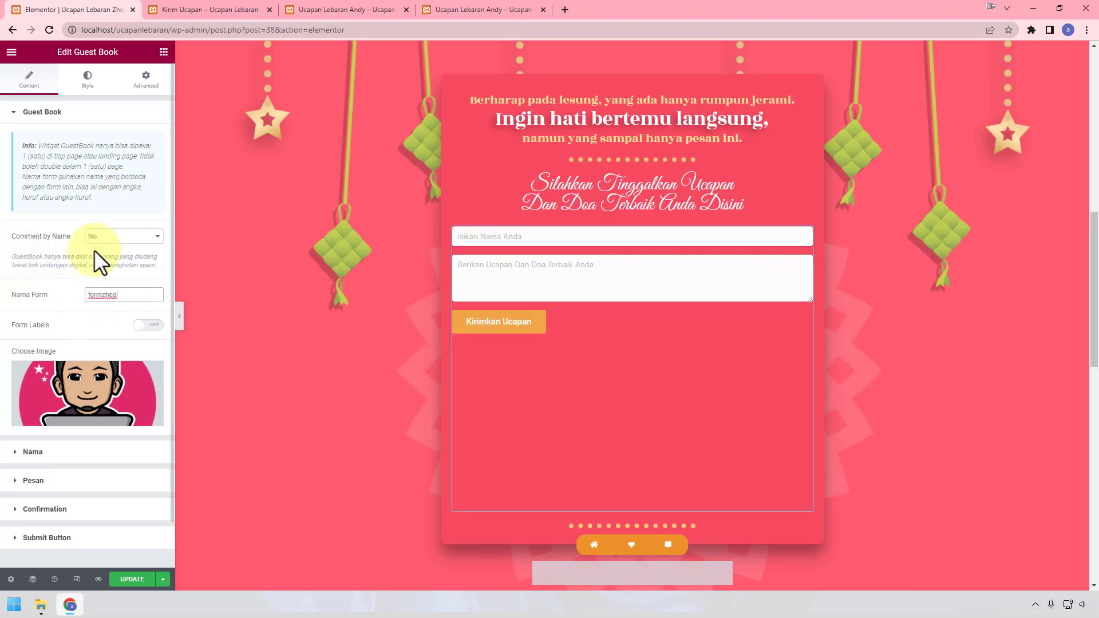
left_click(102, 233)
left_click(111, 249)
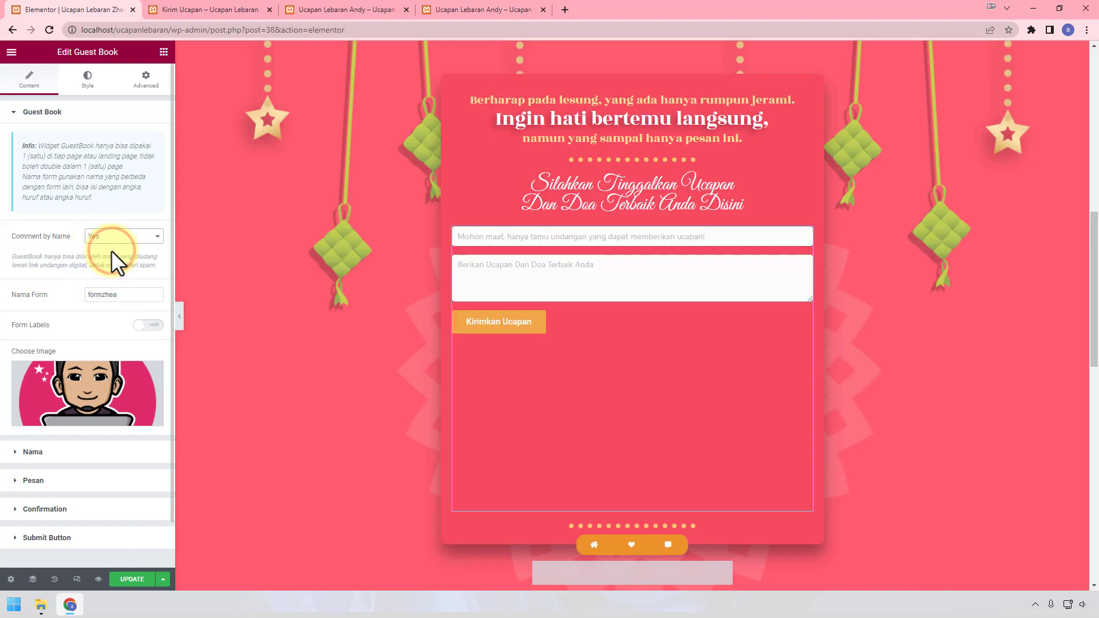
Step: Update the page and preview its guest book section in the browser
left_click(119, 579)
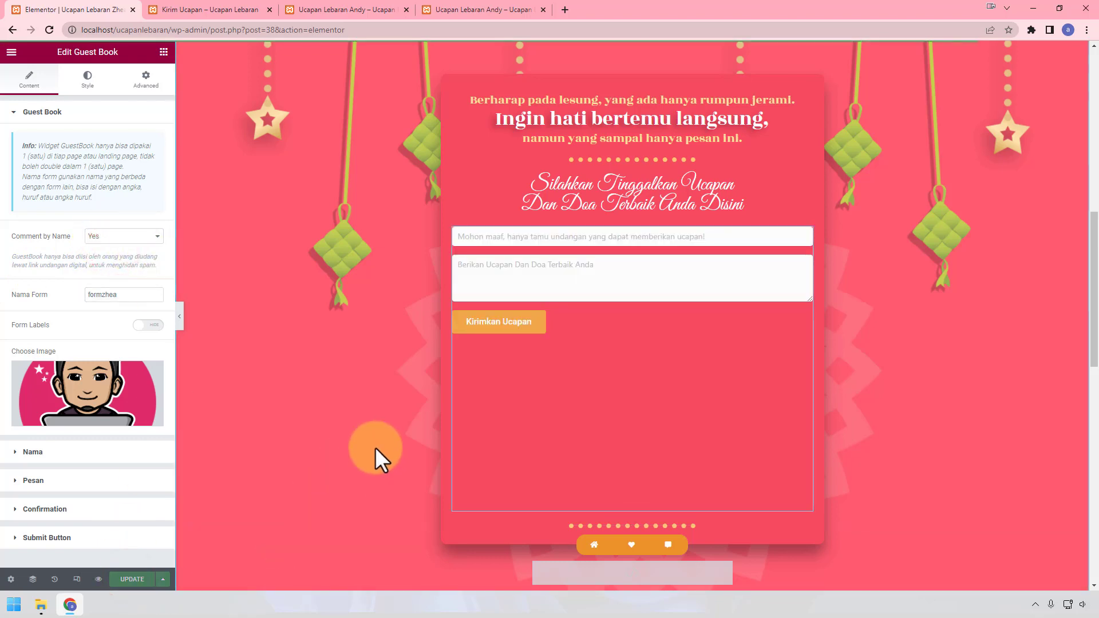
scroll(483, 300, "up", 3)
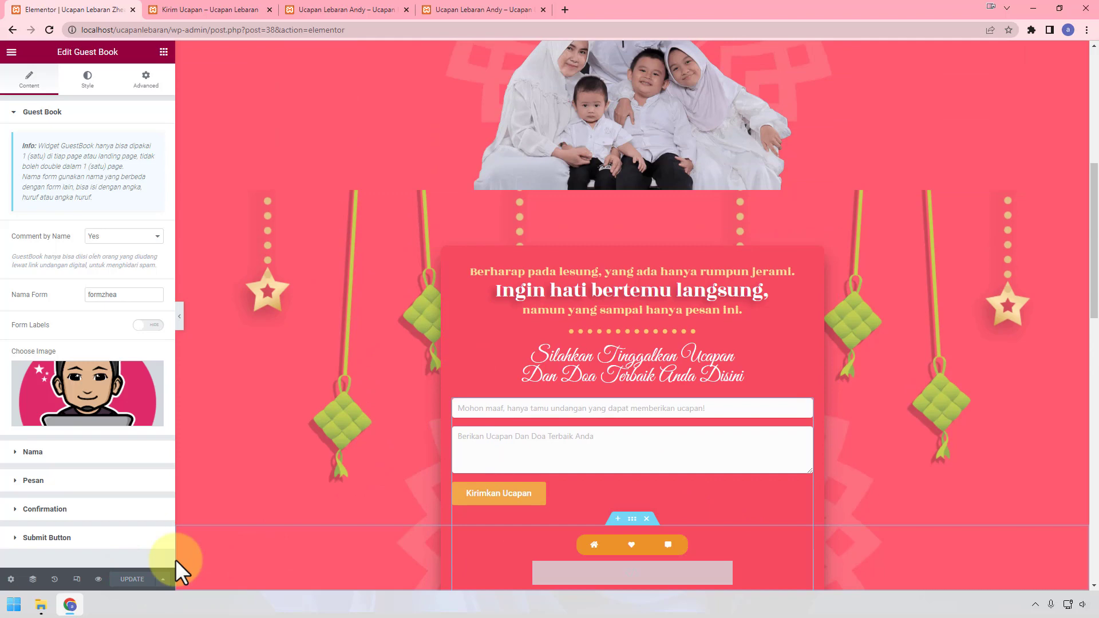
left_click(99, 579)
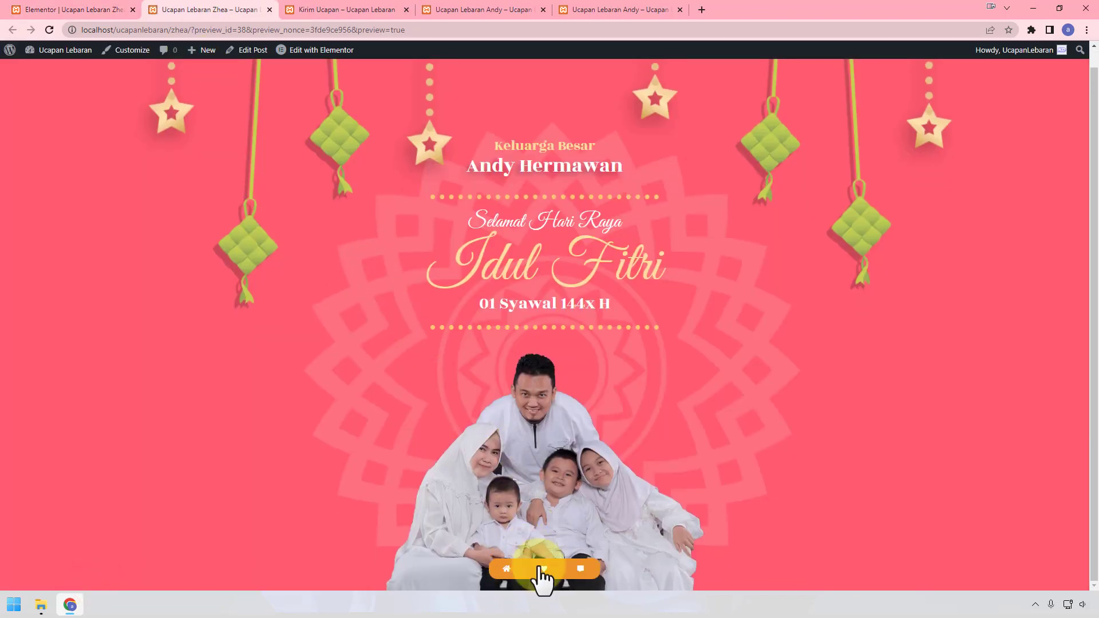
left_click(539, 566)
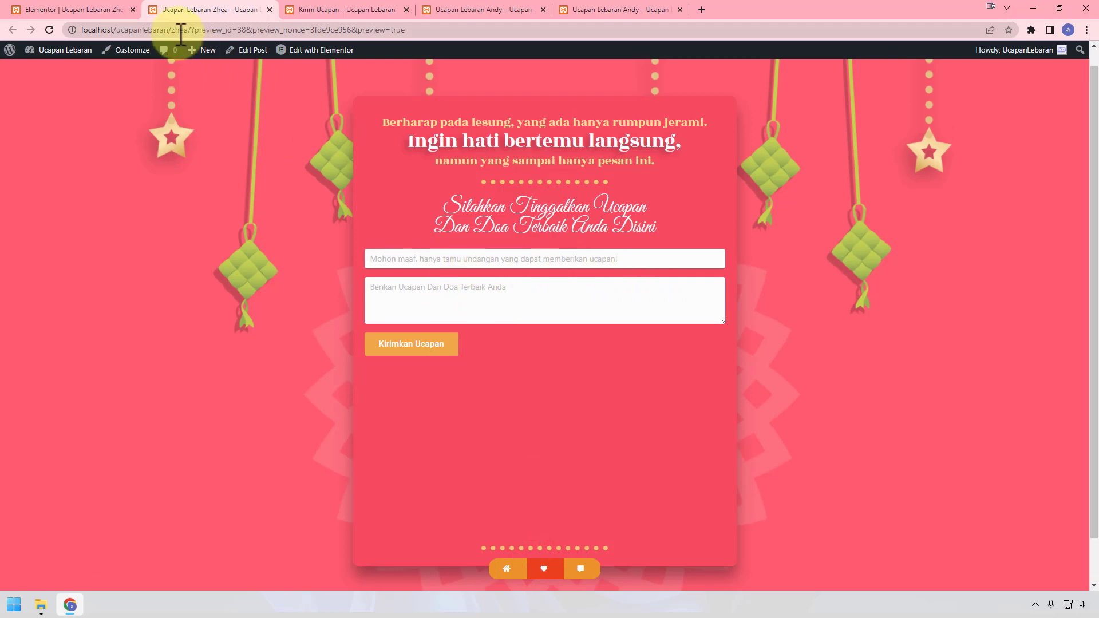
Step: Try showing the Konfirmasi Kehadiran field in the Guest Book form and set Show Confirmation back to No
left_click(44, 10)
scroll(97, 458, "down", 1)
left_click(104, 431)
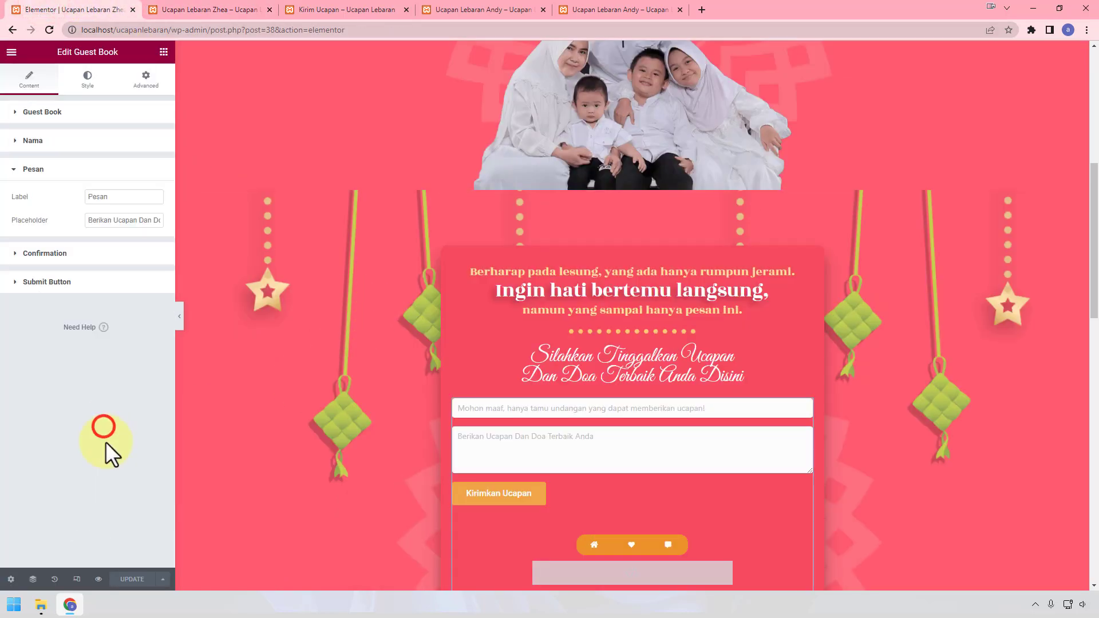
left_click(117, 256)
left_click(144, 225)
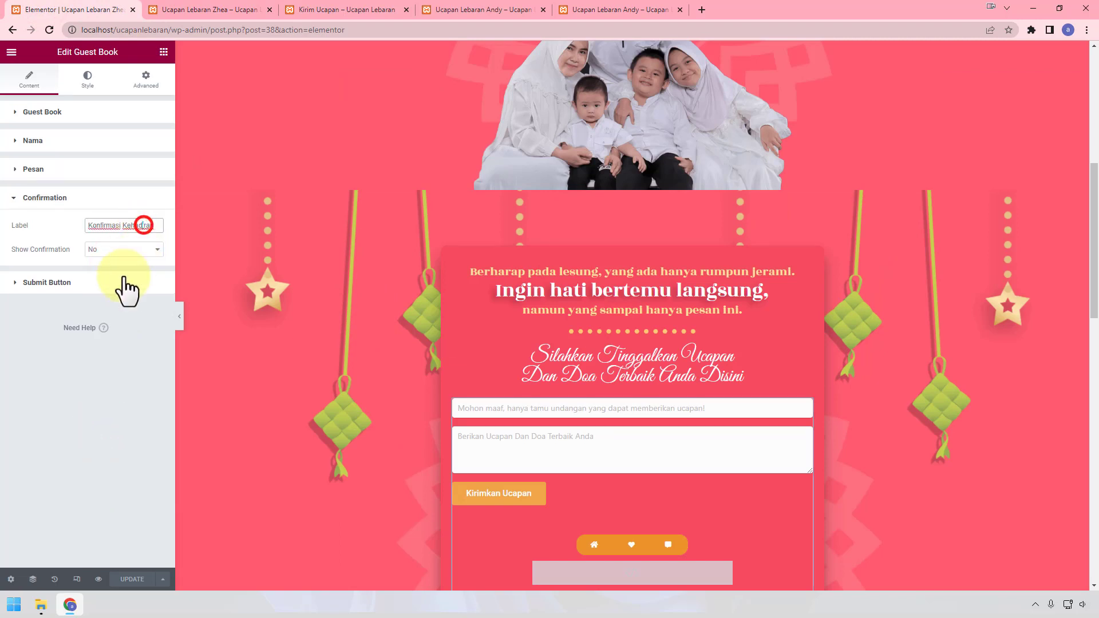
left_click(138, 250)
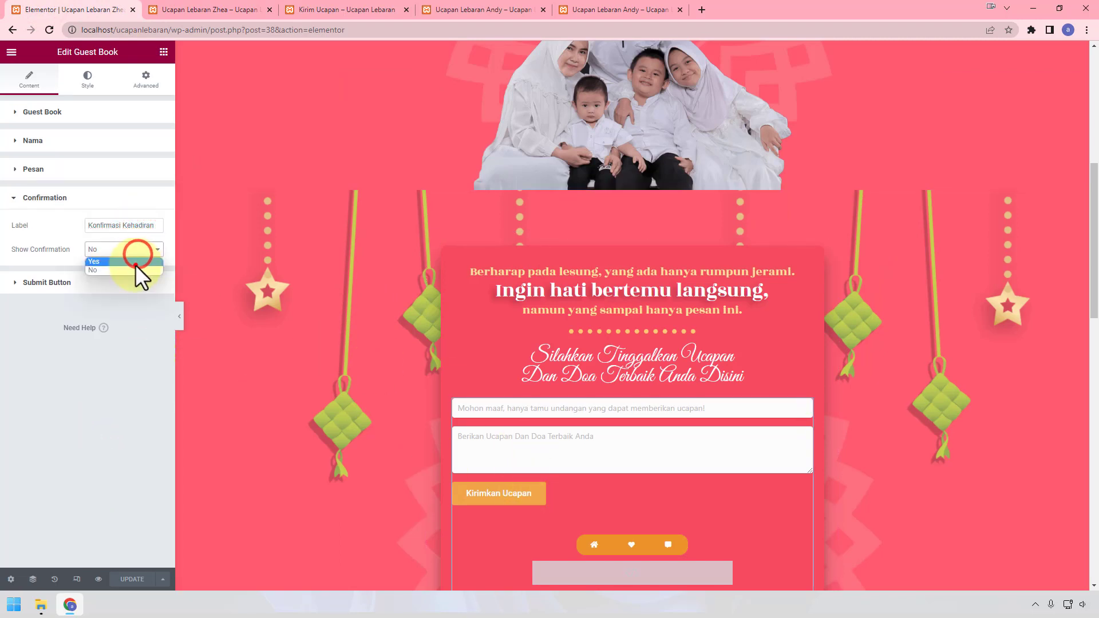
left_click(135, 265)
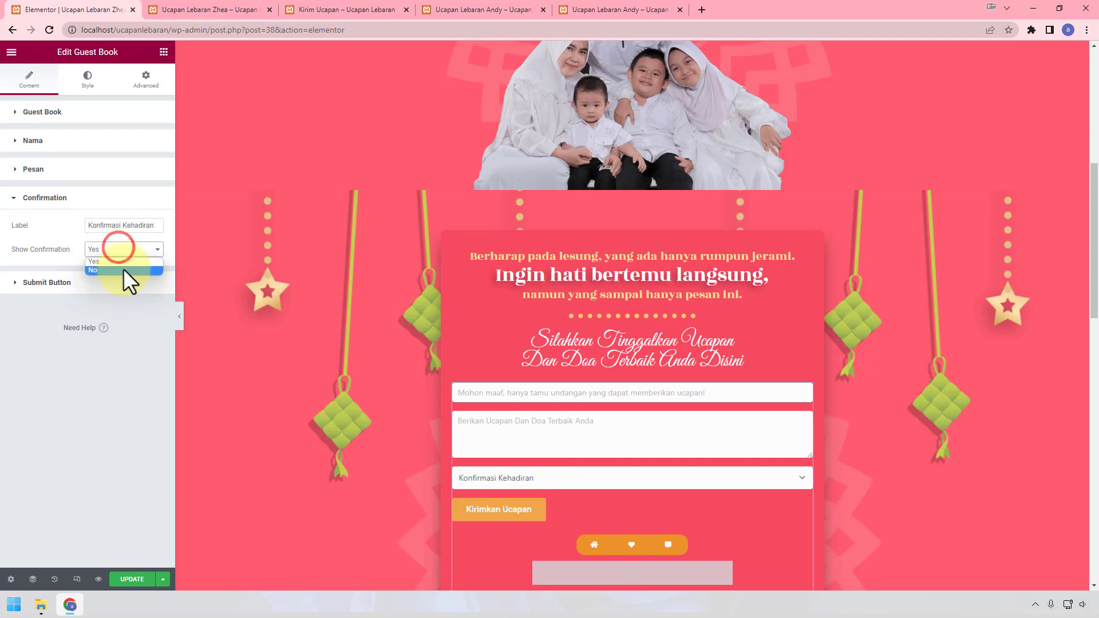
left_click(123, 270)
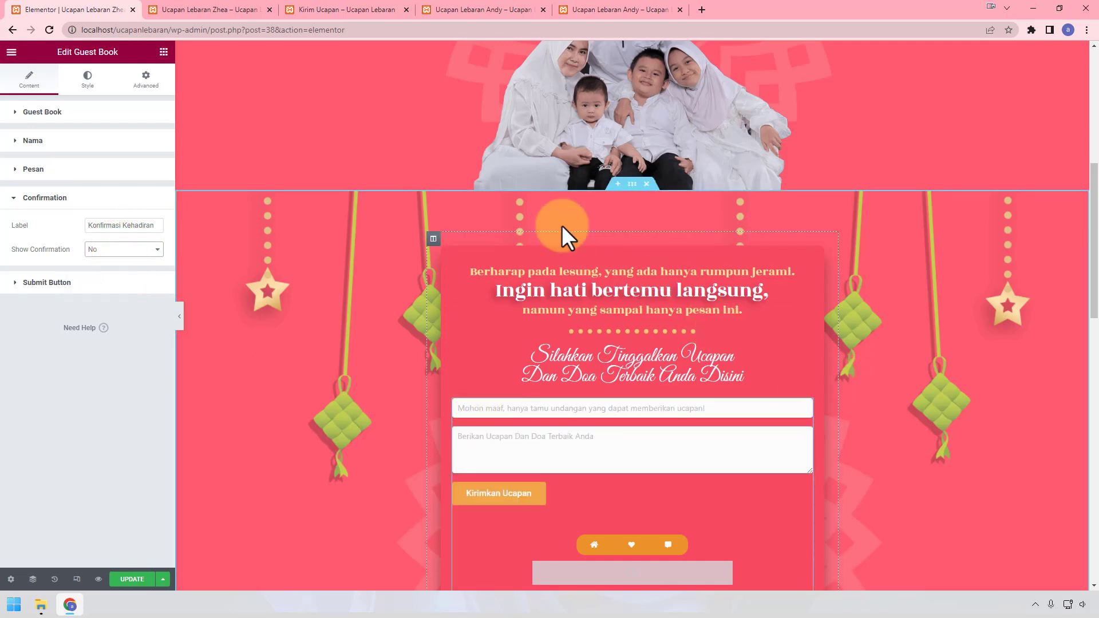
Step: Check the rest of the guest book section and compare it with the two open example greeting pages
scroll(434, 401, "down", 5)
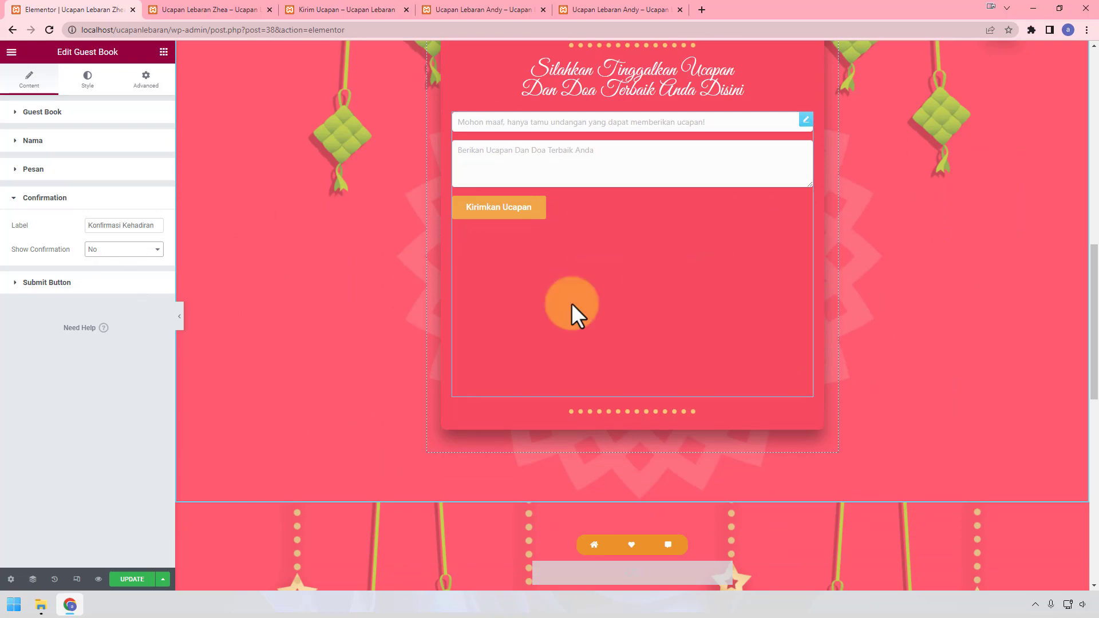
left_click(455, 9)
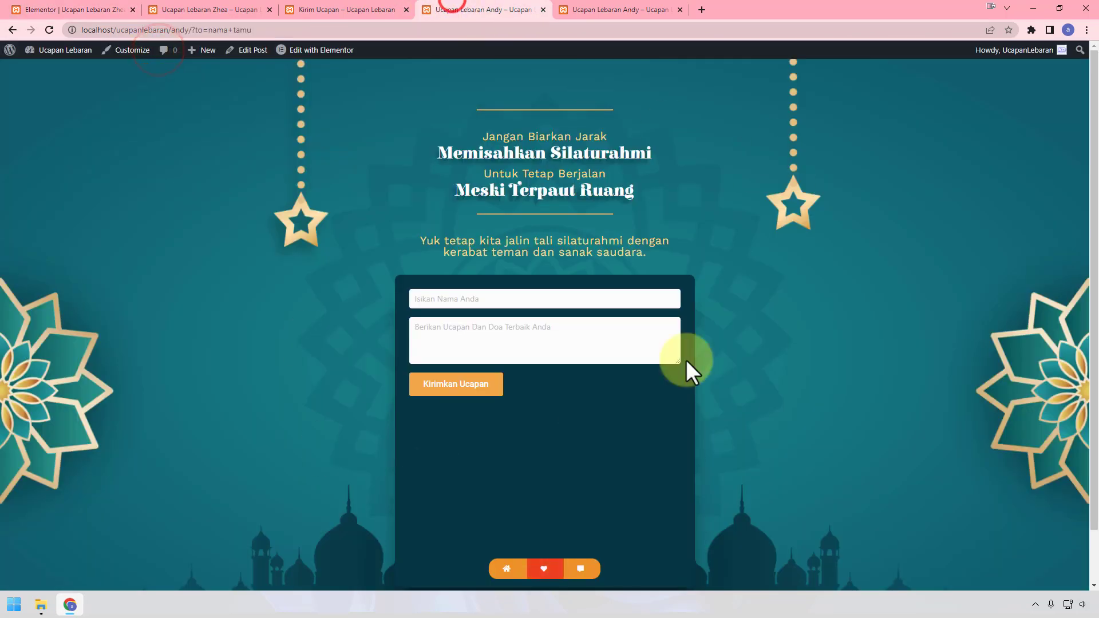
left_click(585, 8)
left_click(69, 10)
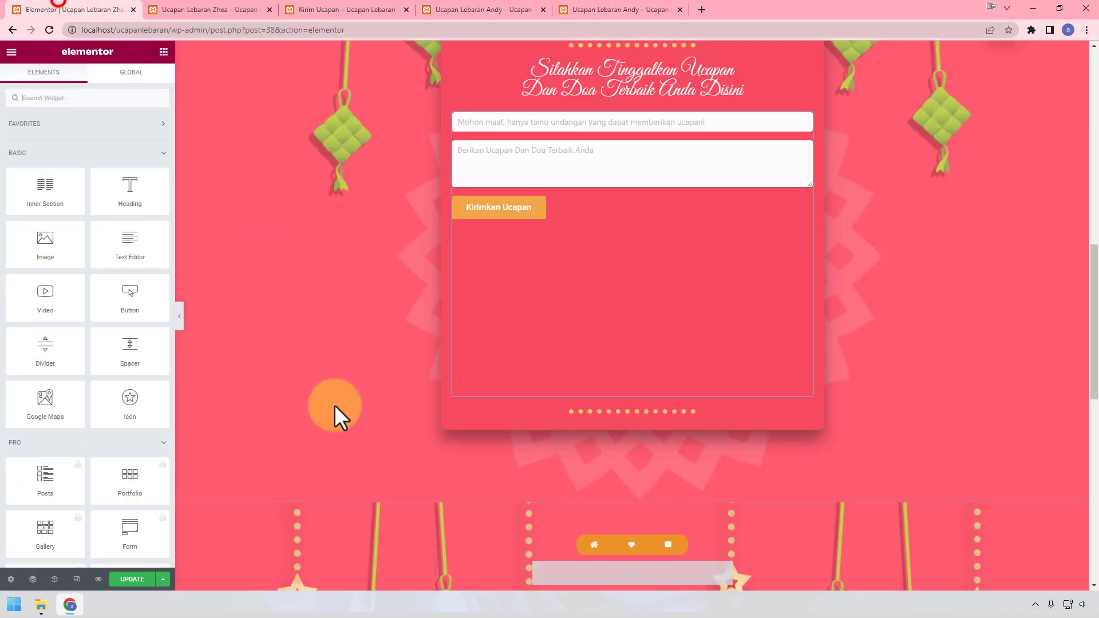
Step: Browse the ELKIT widgets for the Invitation Full Screen widget and review the opening cover on the personalised example page
scroll(517, 452, "down", 8)
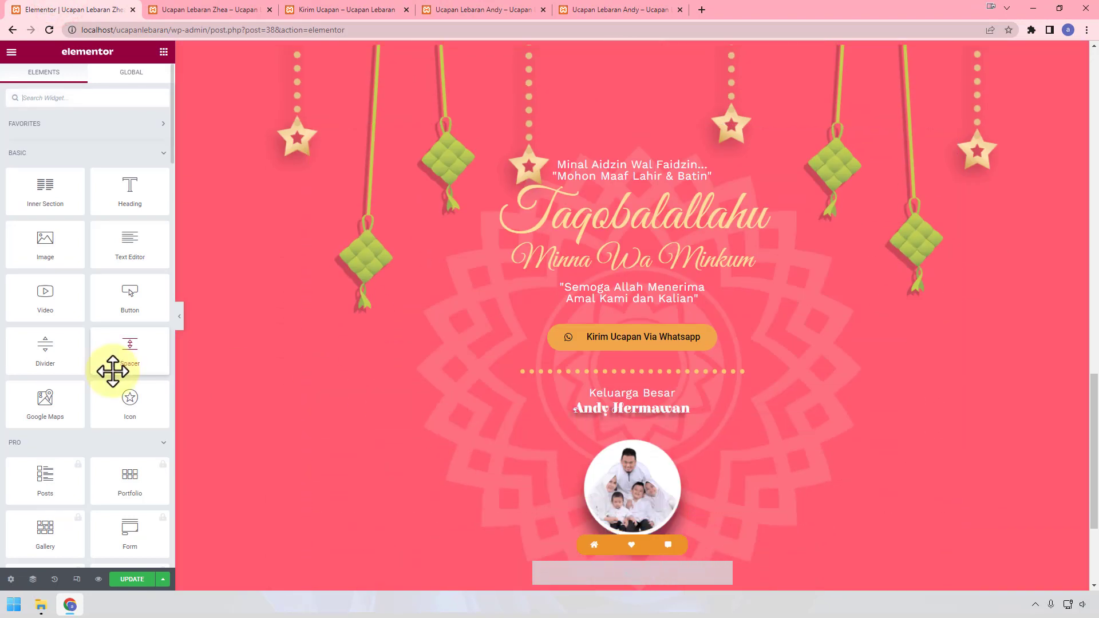
left_click(86, 151)
left_click(86, 181)
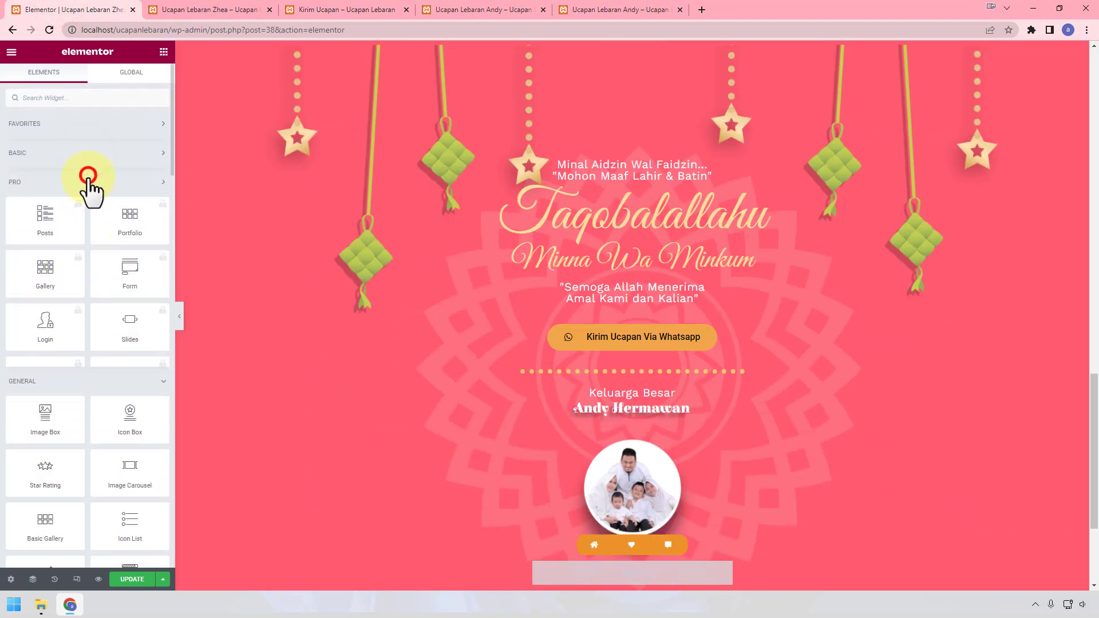
left_click(74, 210)
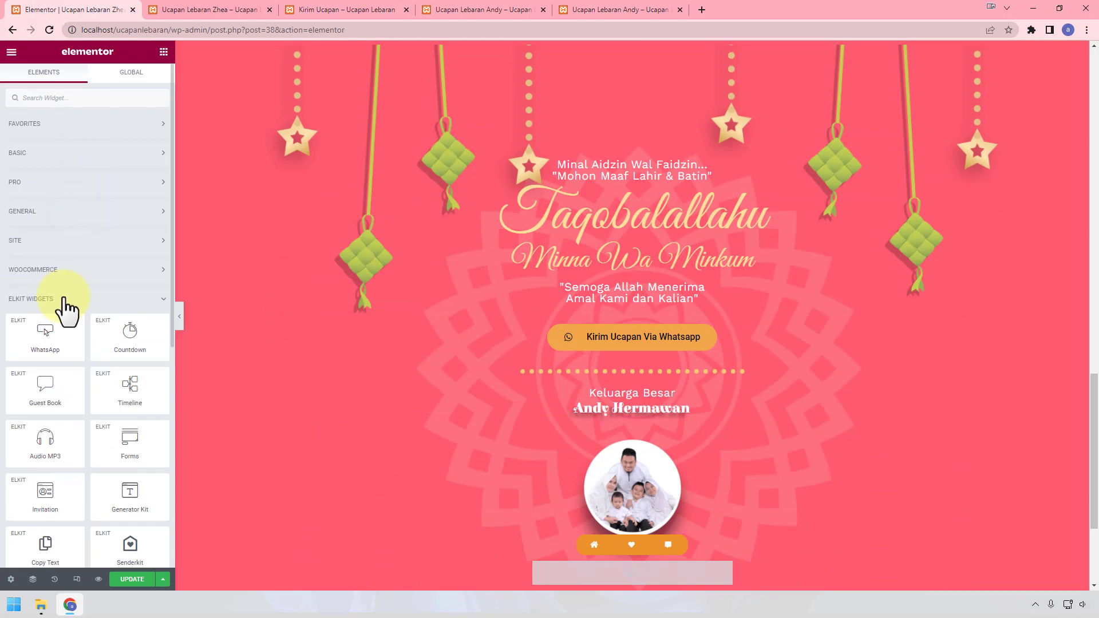
scroll(65, 306, "down", 5)
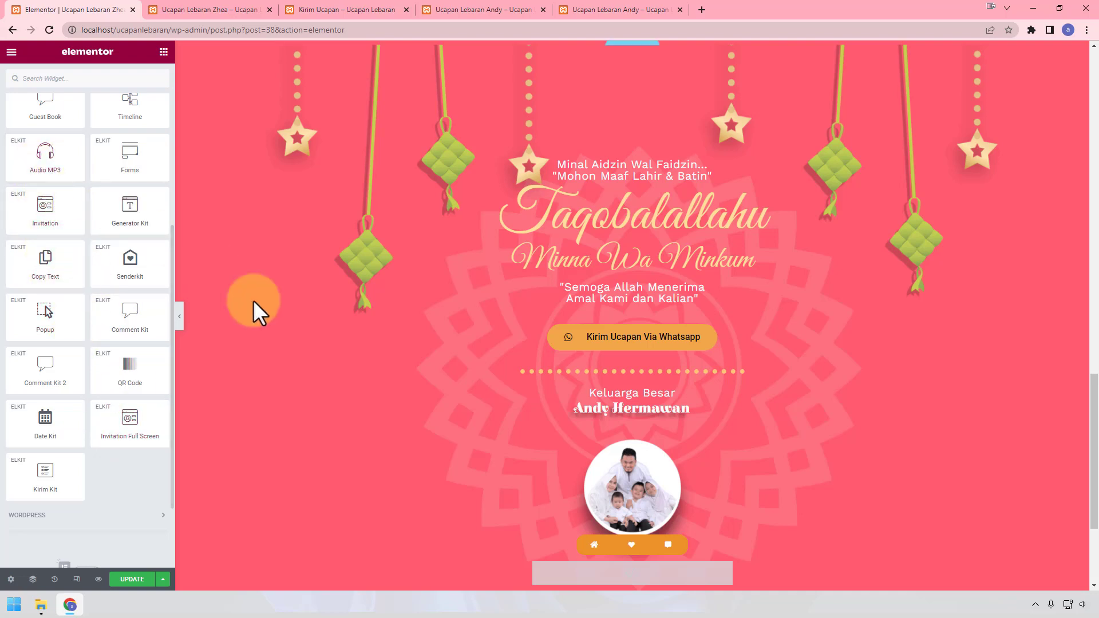
left_click(624, 8)
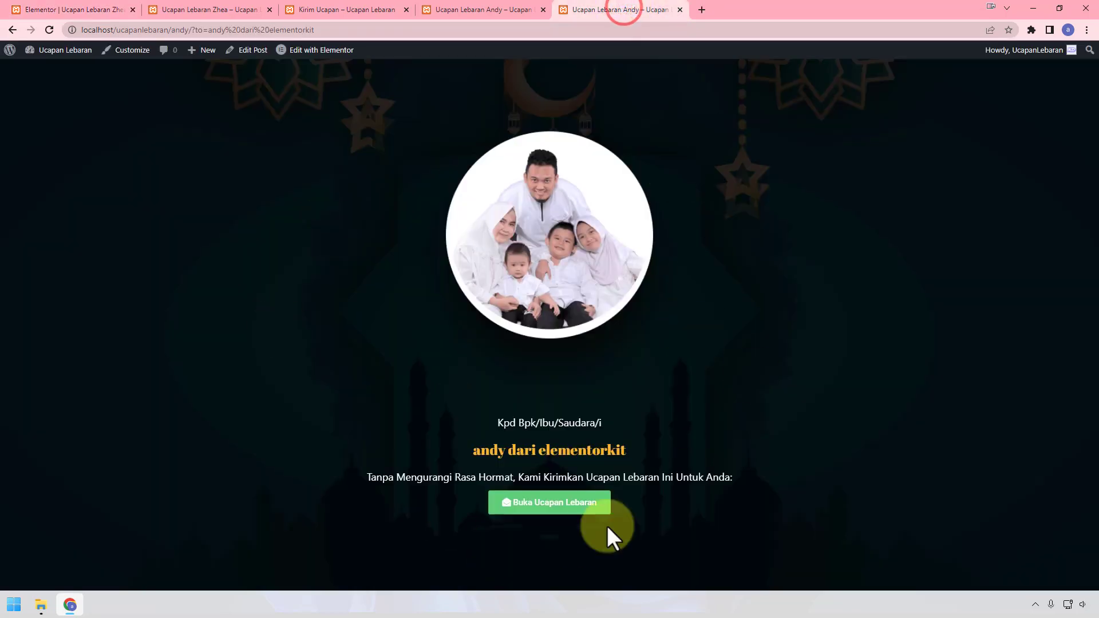
left_click(74, 9)
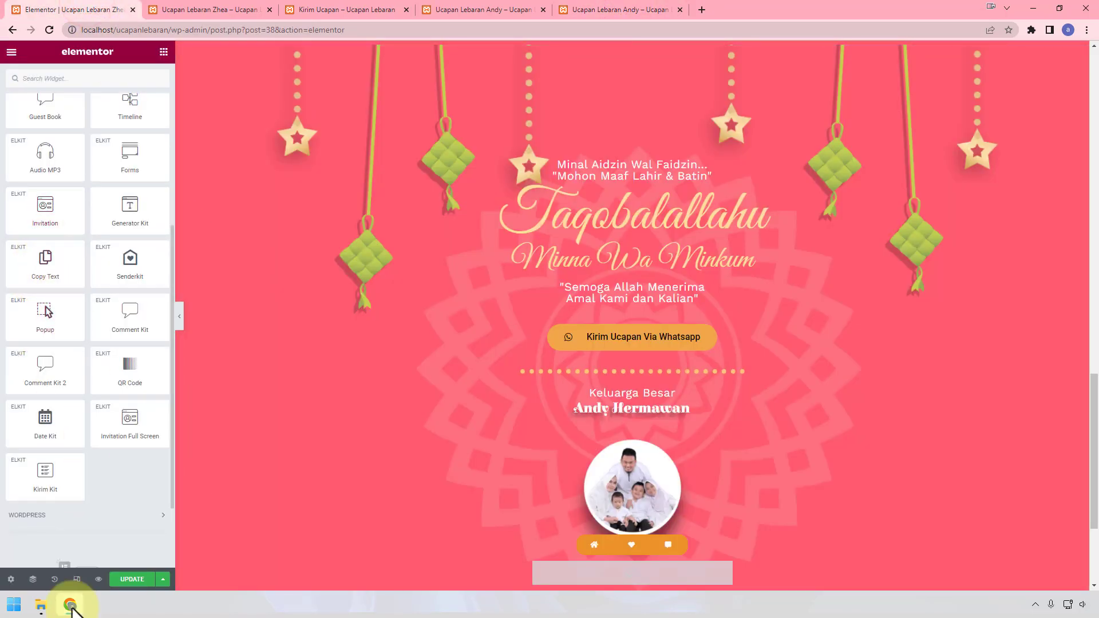
Step: Show the page structure in the Navigator with all sections collapsed and select the HTML widget beneath the navigation buttons
left_click(32, 579)
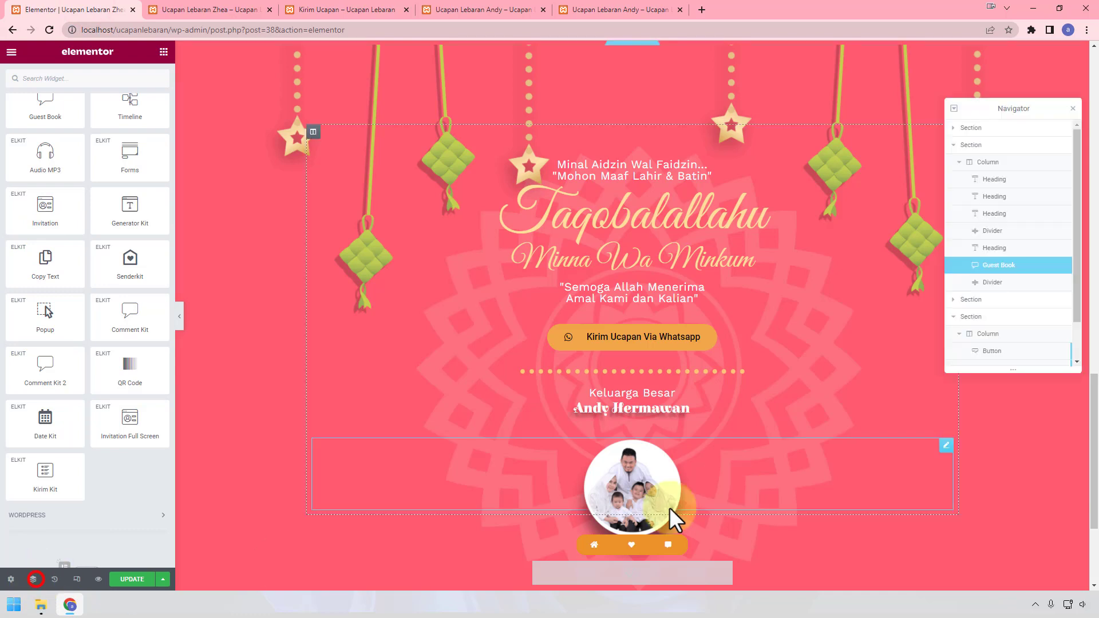
left_click(954, 108)
left_click(953, 108)
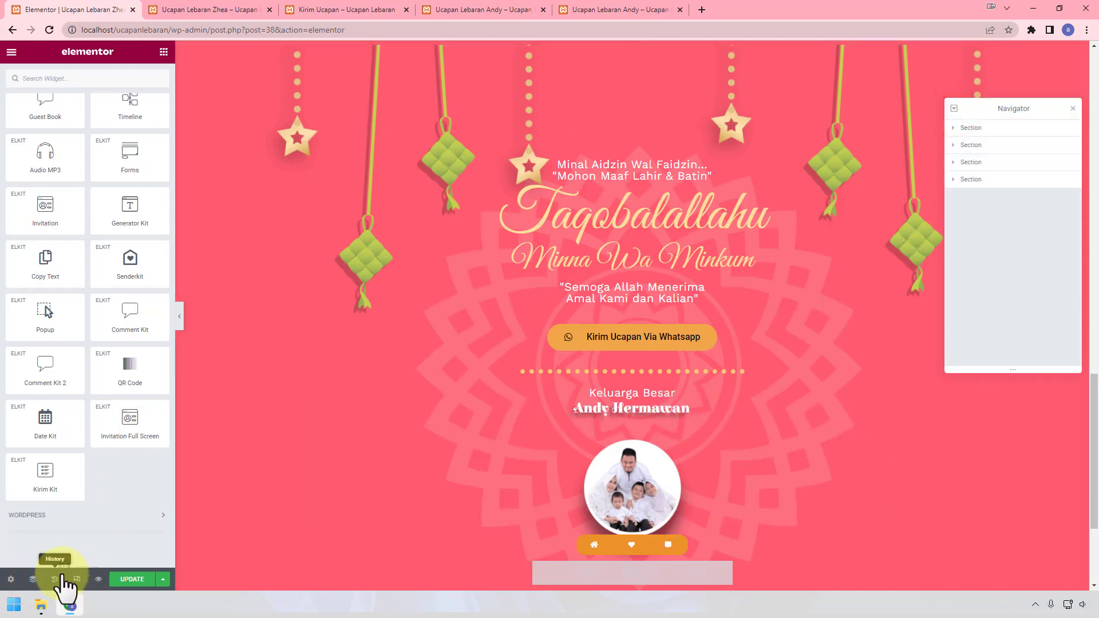
left_click(696, 570)
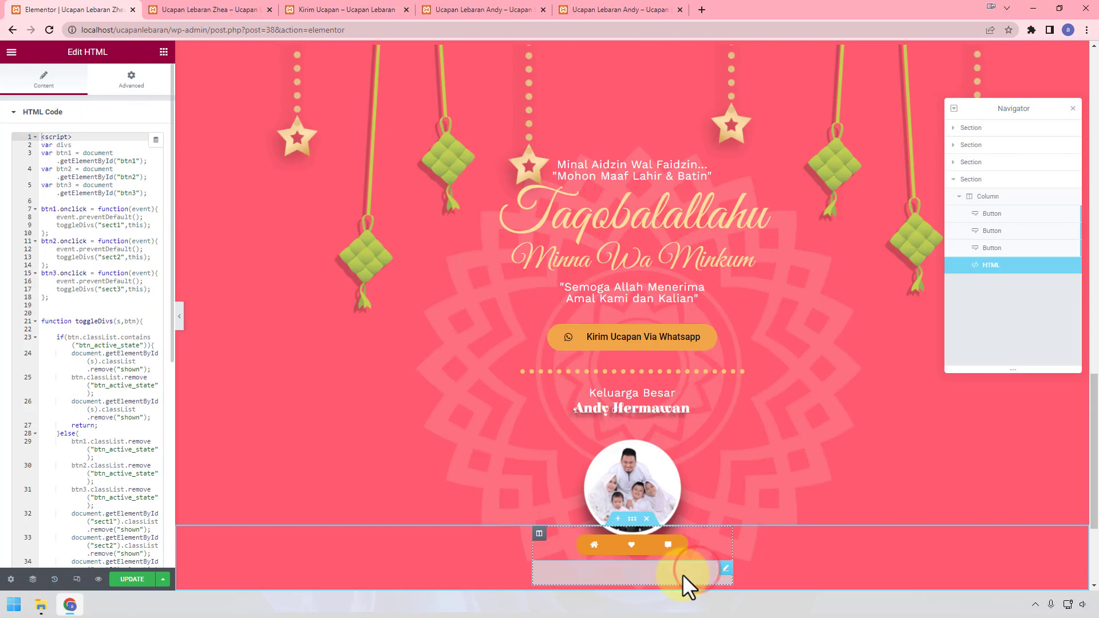
Step: Add the ELKIT Invitation widget beneath the HTML widget and dismiss its cover overlay
left_click(163, 51)
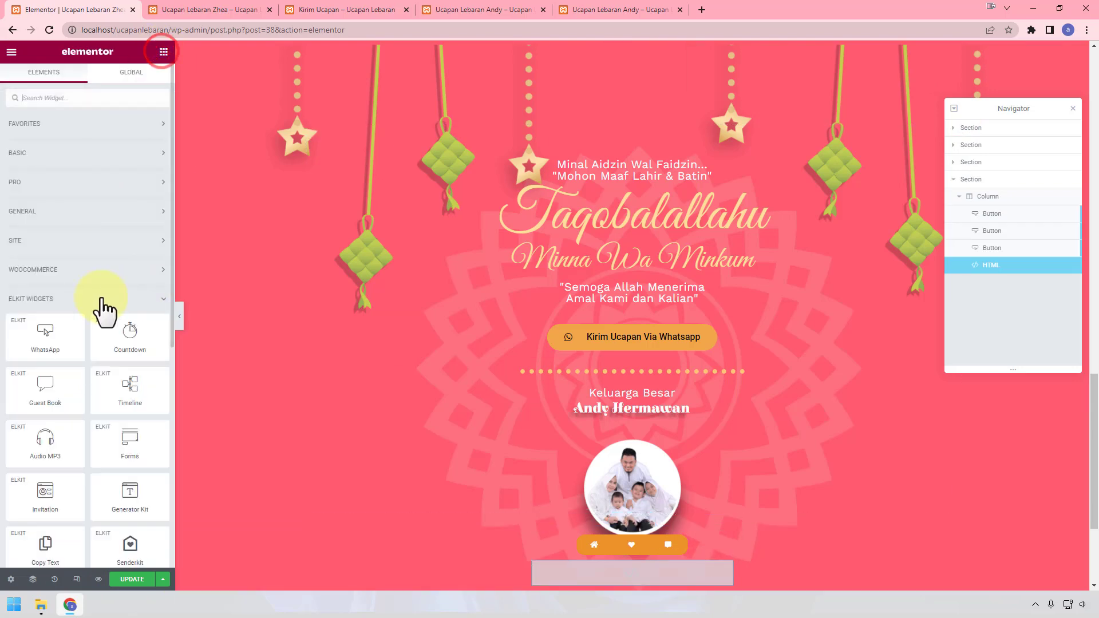
scroll(94, 343, "down", 7)
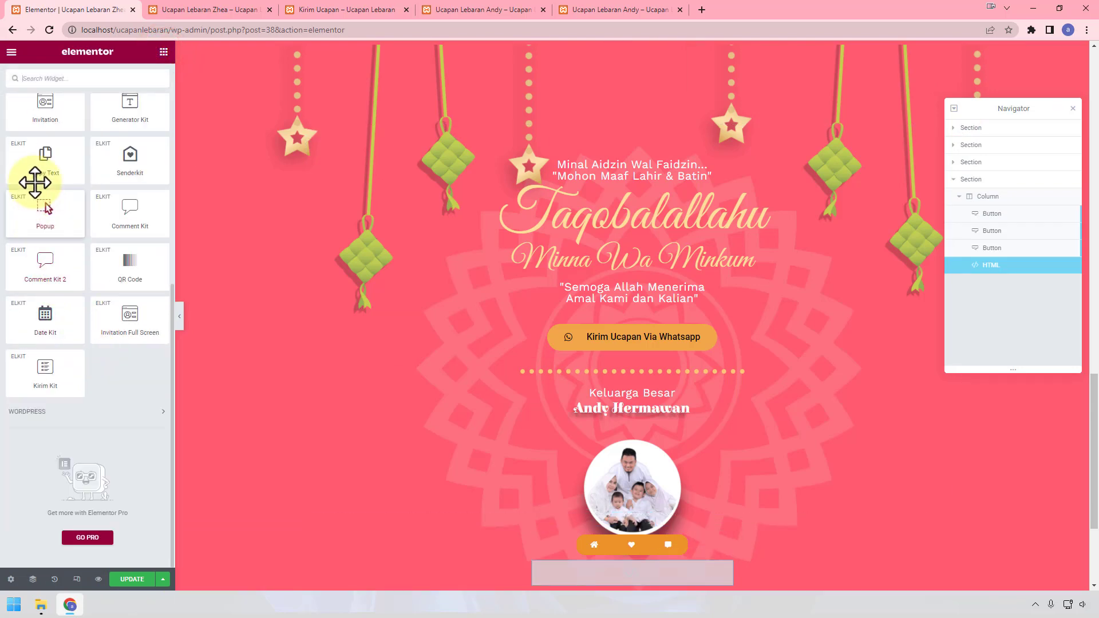
left_click_drag(45, 113, 601, 574)
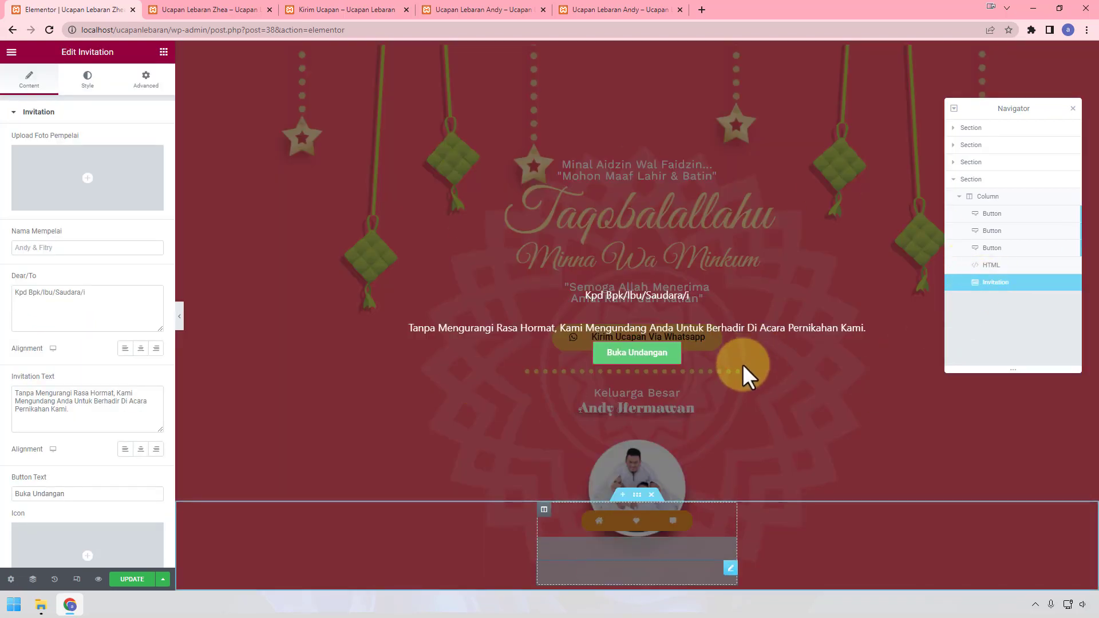
left_click(653, 357)
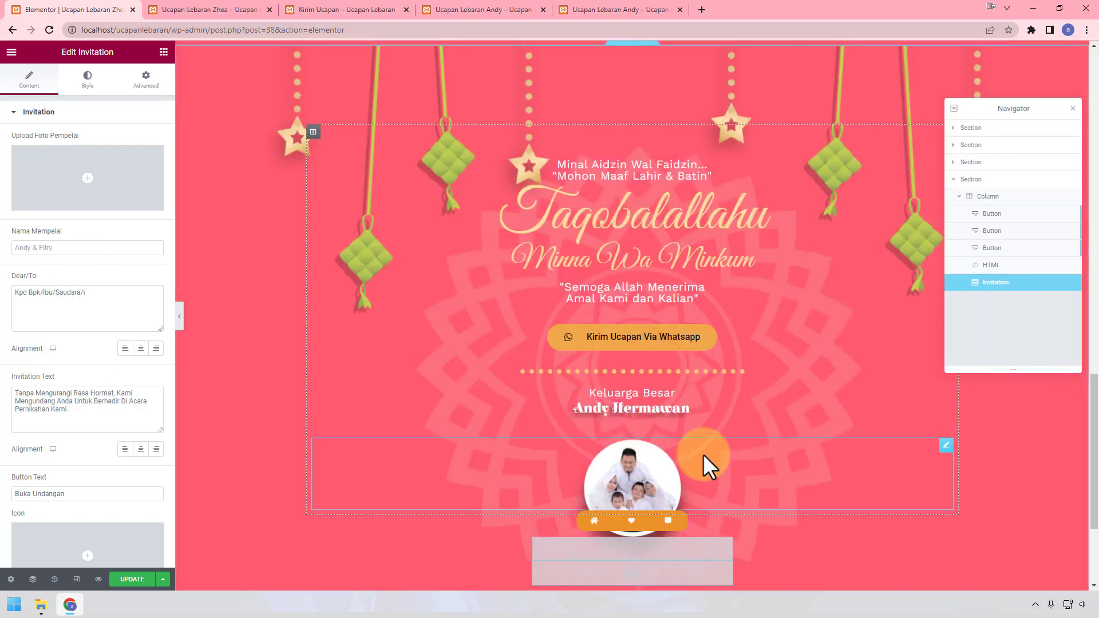
Step: Use 06.png as the invitation photo and fill in Nama Mempelai with "Ucapan Lebaran Dari" followed by the sender's name
left_click(96, 160)
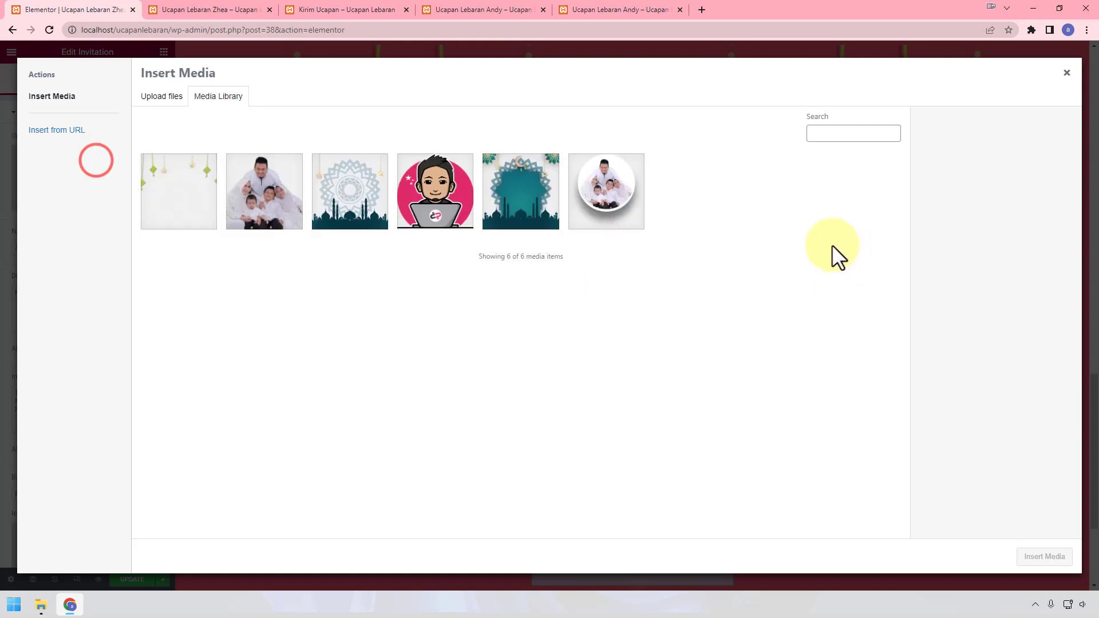
left_click(594, 199)
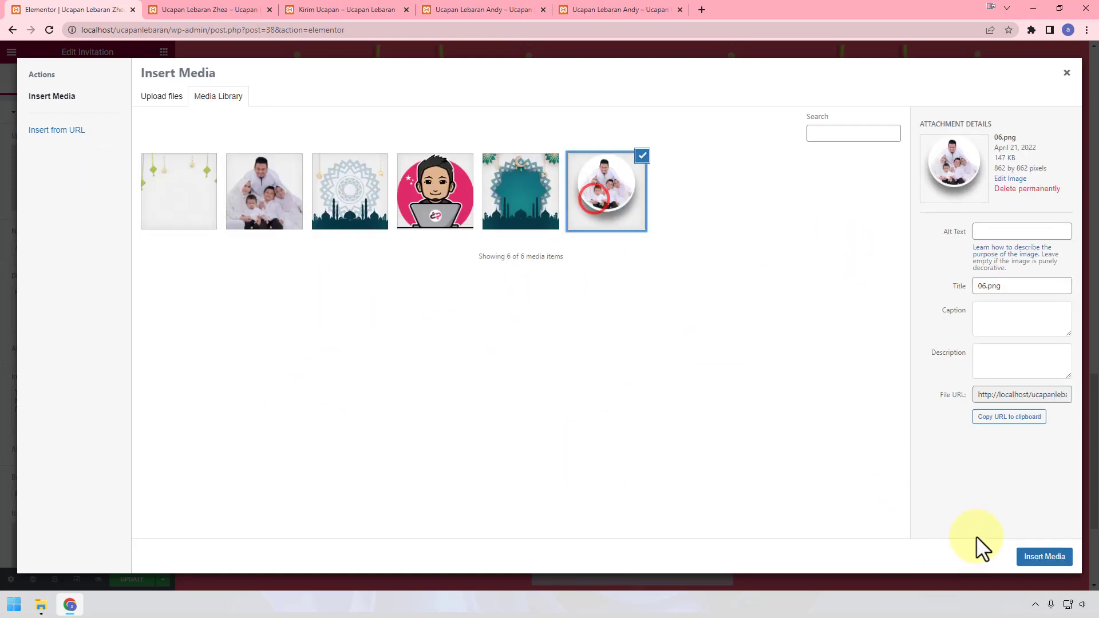
left_click(1044, 559)
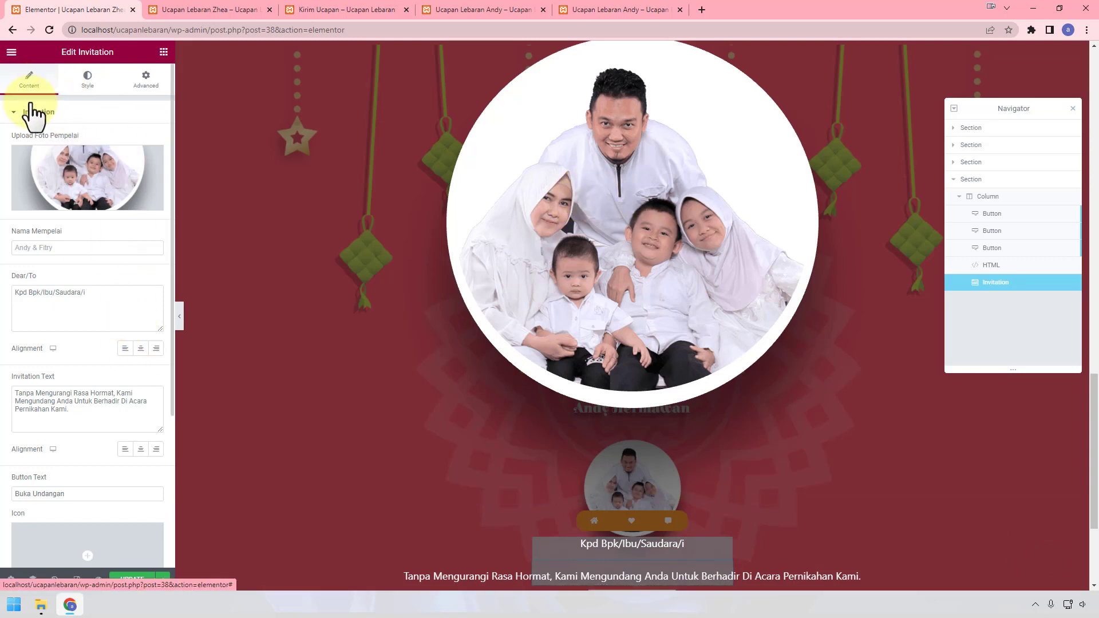
left_click(104, 247)
type("Ucapan Lebaran")
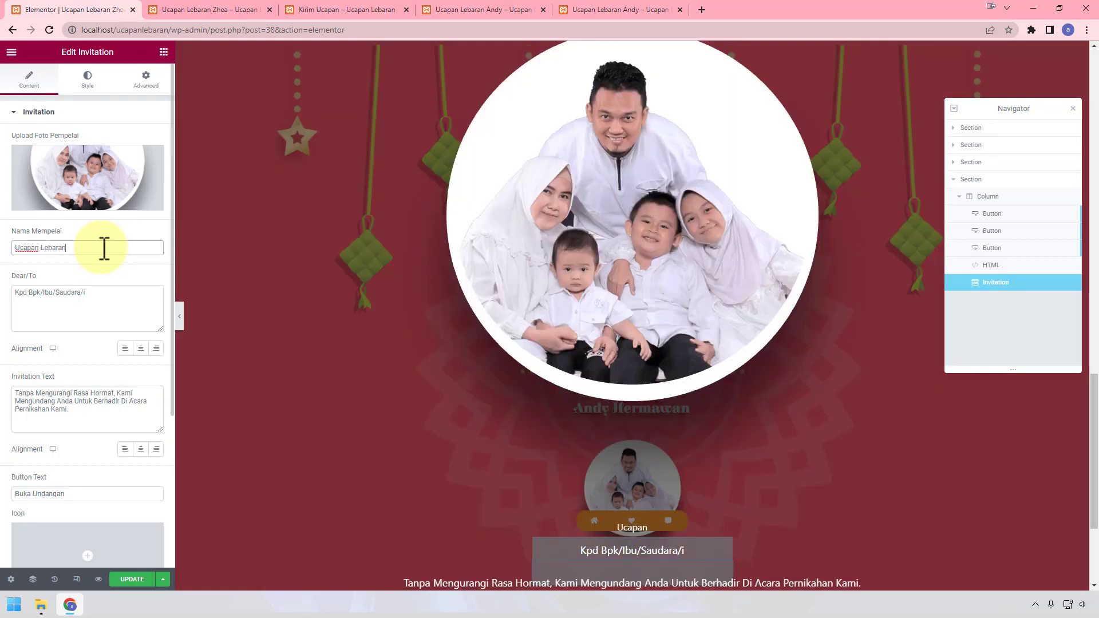
type(" Dari Zhea")
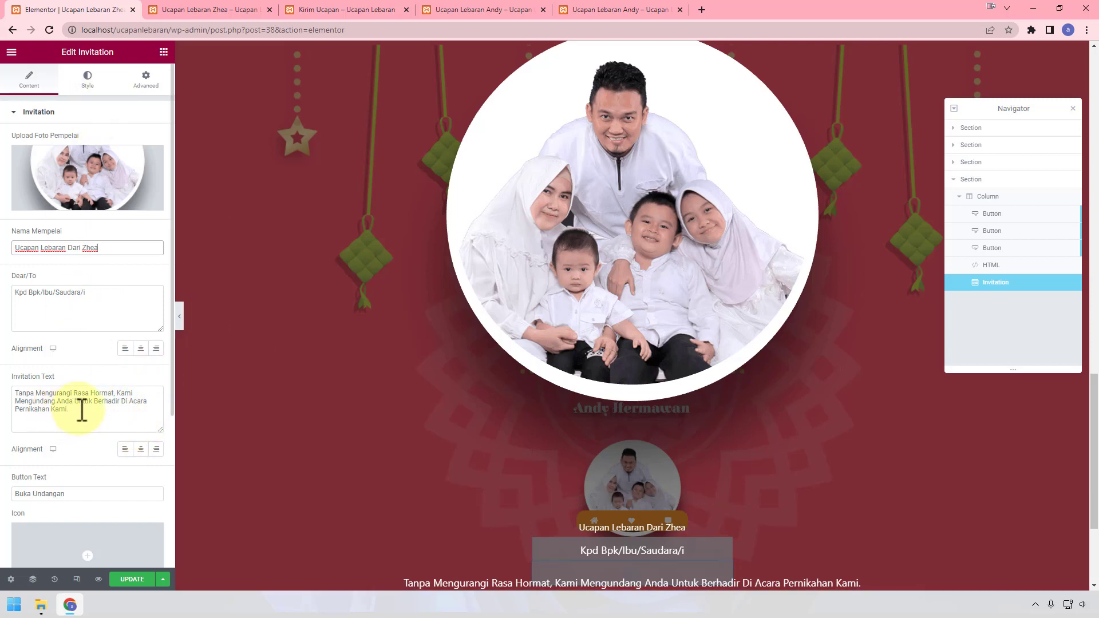
Step: Replace the Invitation Text with "Tanpa Mengurangi Rasa Hormat, Kami Mengirimkan Ucapan Lebaran Untuk Anda"
left_click_drag(82, 409, 2, 408)
type("Mengurangi Rasa Hormat, Kami Me")
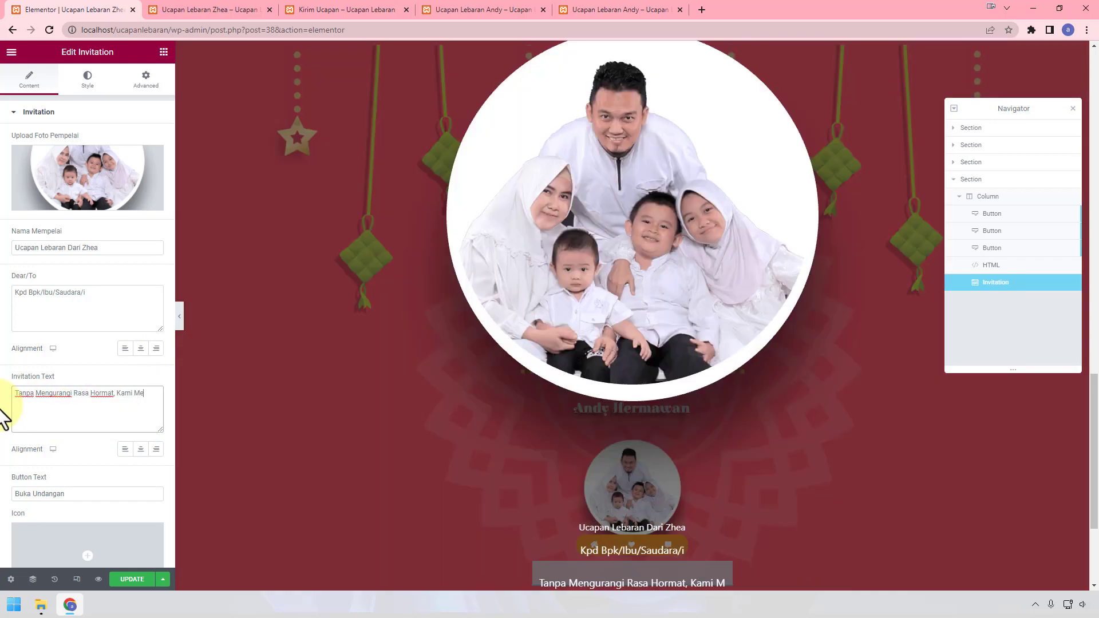
type("ngirimkan")
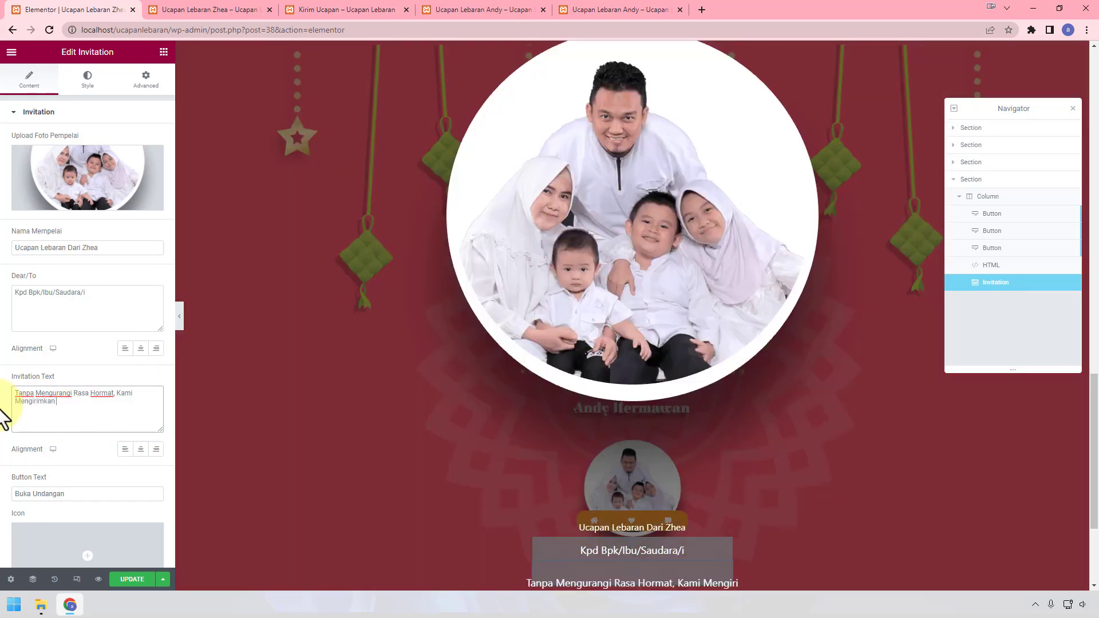
type(" Ucapan Lebara")
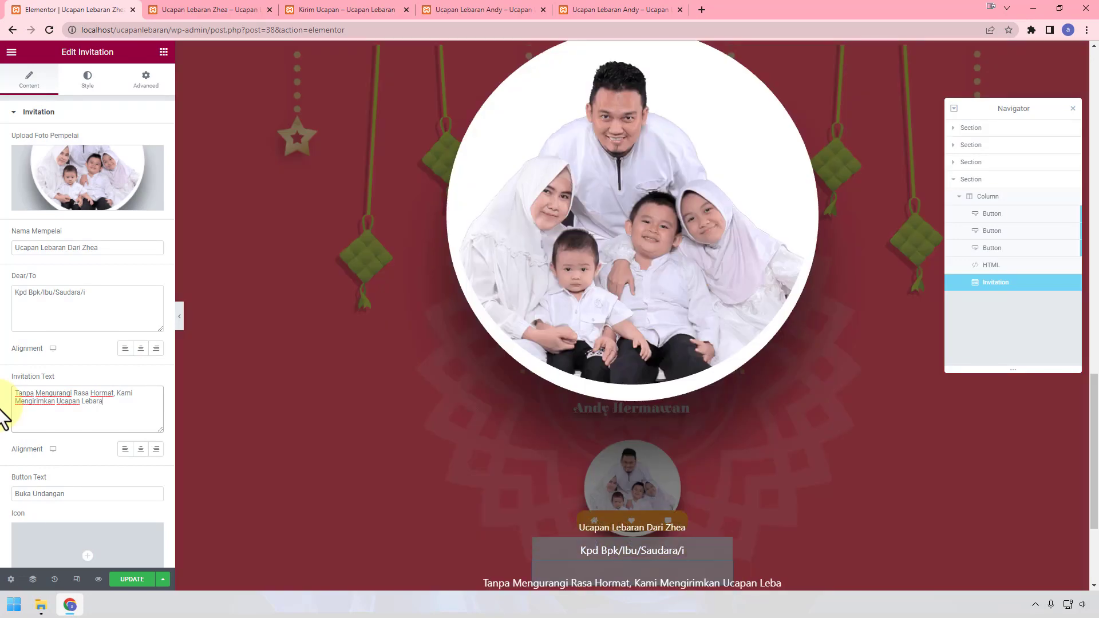
type("n Untuk Anda")
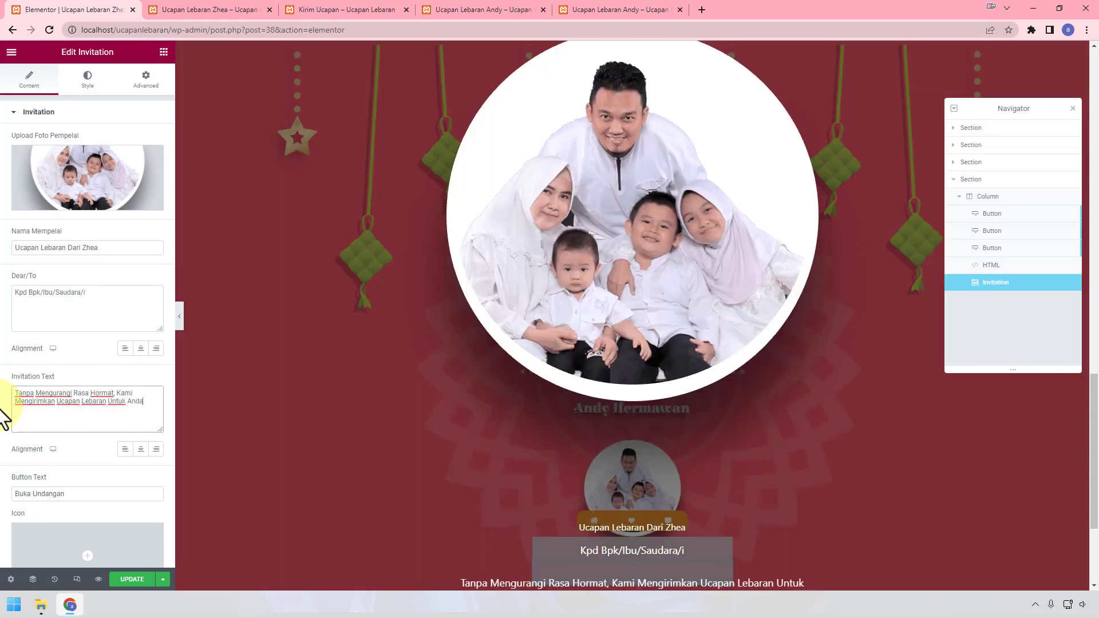
Step: Change the invitation's Button Text to "Buka Ucapan Lebaran"
scroll(139, 383, "down", 2)
scroll(140, 383, "down", 2)
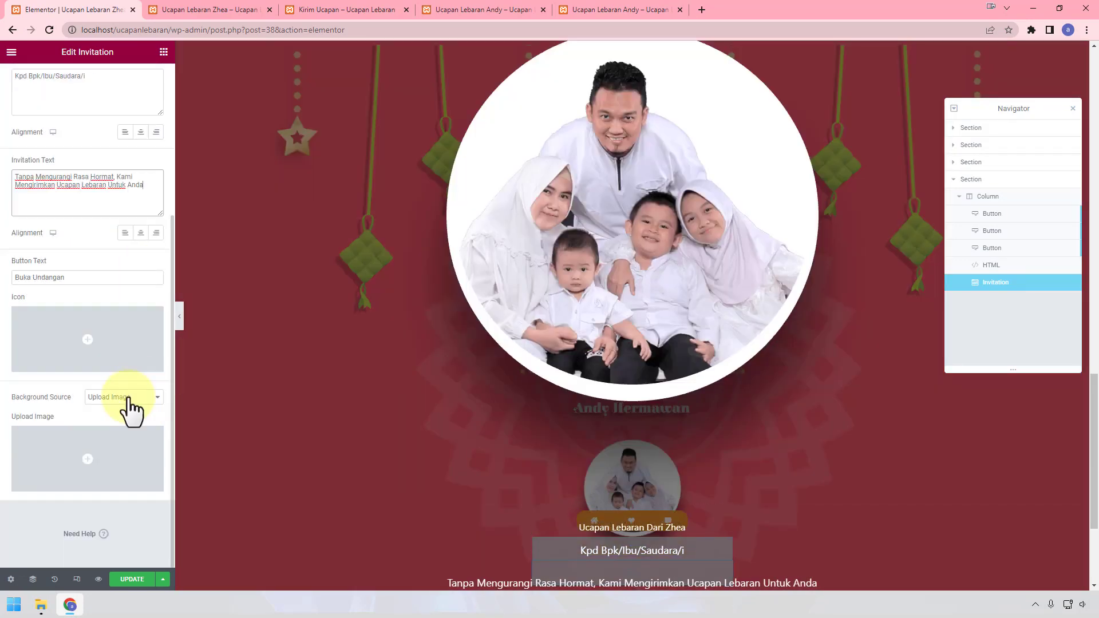
left_click_drag(93, 277, 43, 279)
type("Ucapan Lebaran")
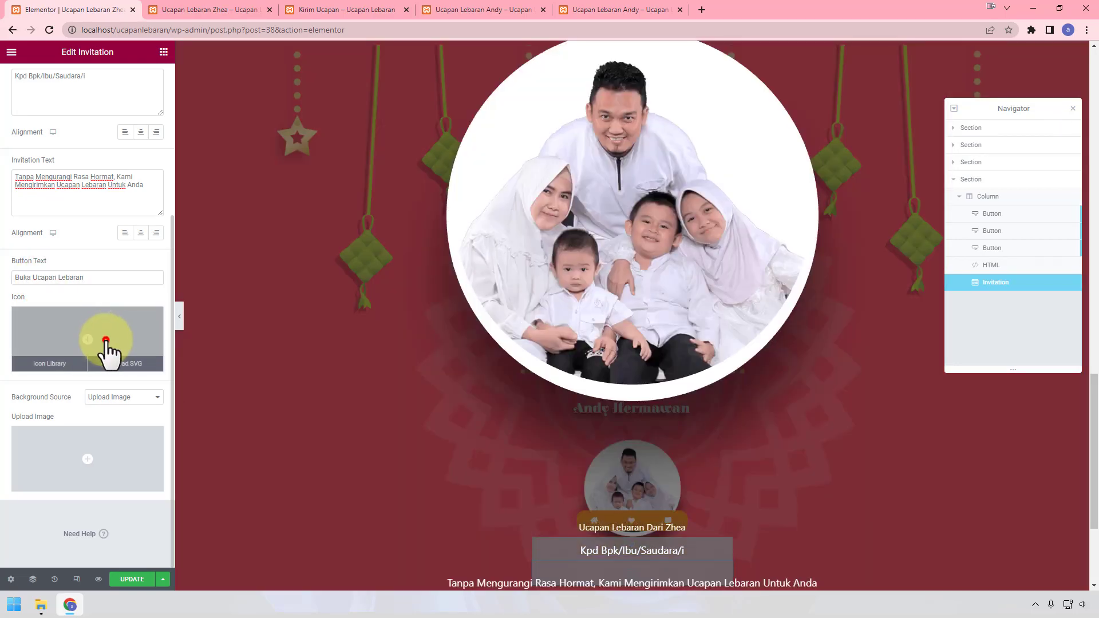
Step: Find "env" in the Icon Library and insert the solid open envelope as the invitation button's icon
left_click(104, 341)
left_click(495, 140)
type("env")
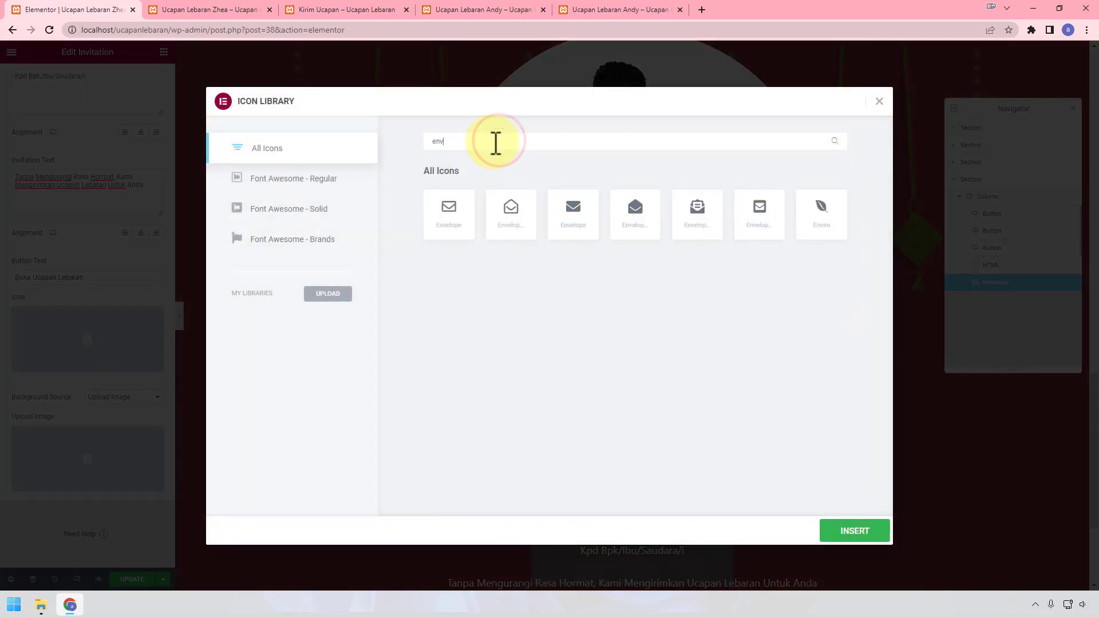
left_click(635, 211)
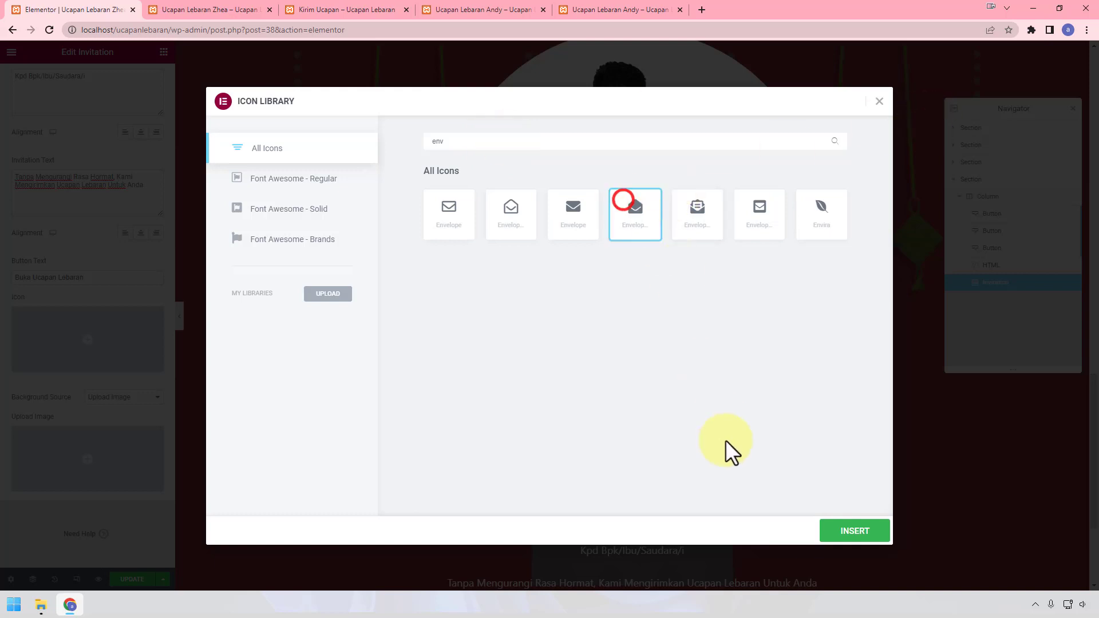
left_click(848, 531)
Step: Try DESAIN-ELRAMADAN-11.png as the invitation's uploaded background, check it in the page preview and remove the image again
left_click(119, 461)
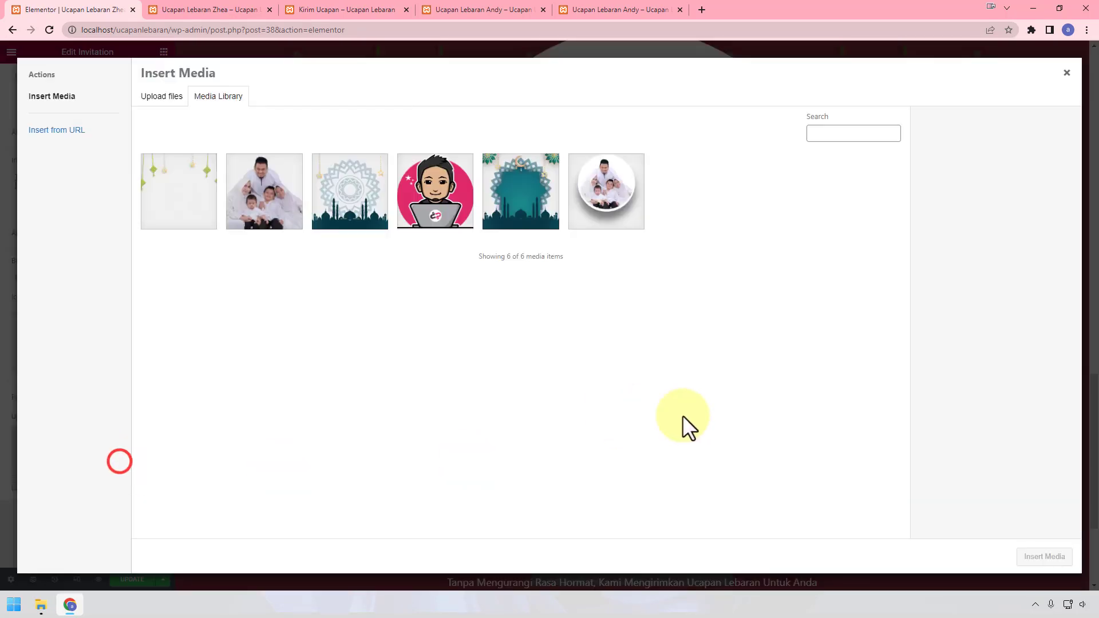
left_click(510, 197)
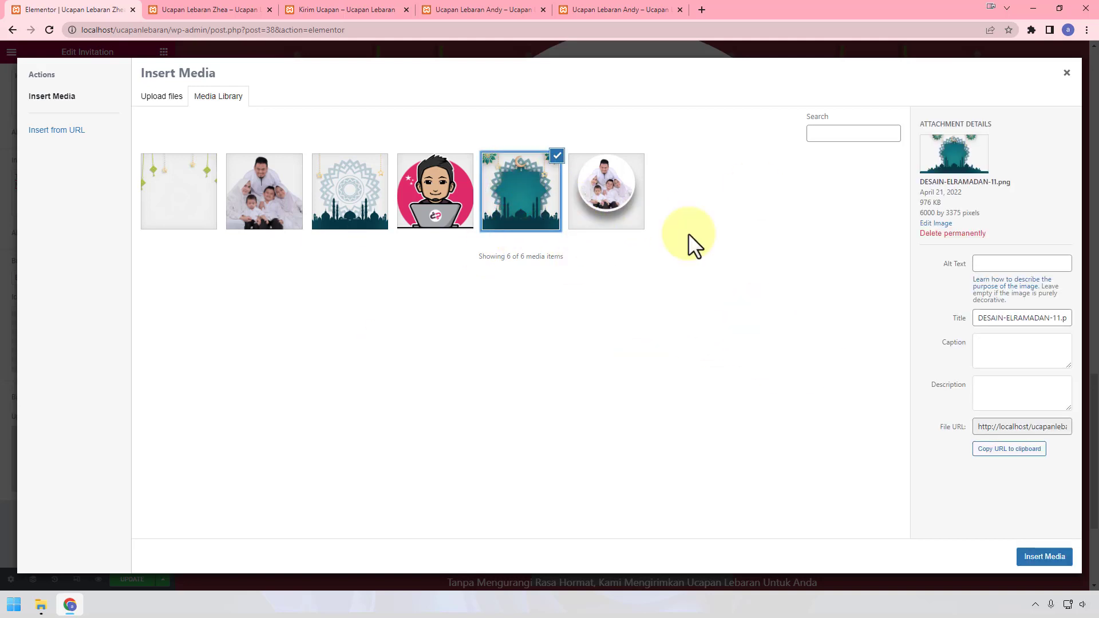
left_click(1037, 557)
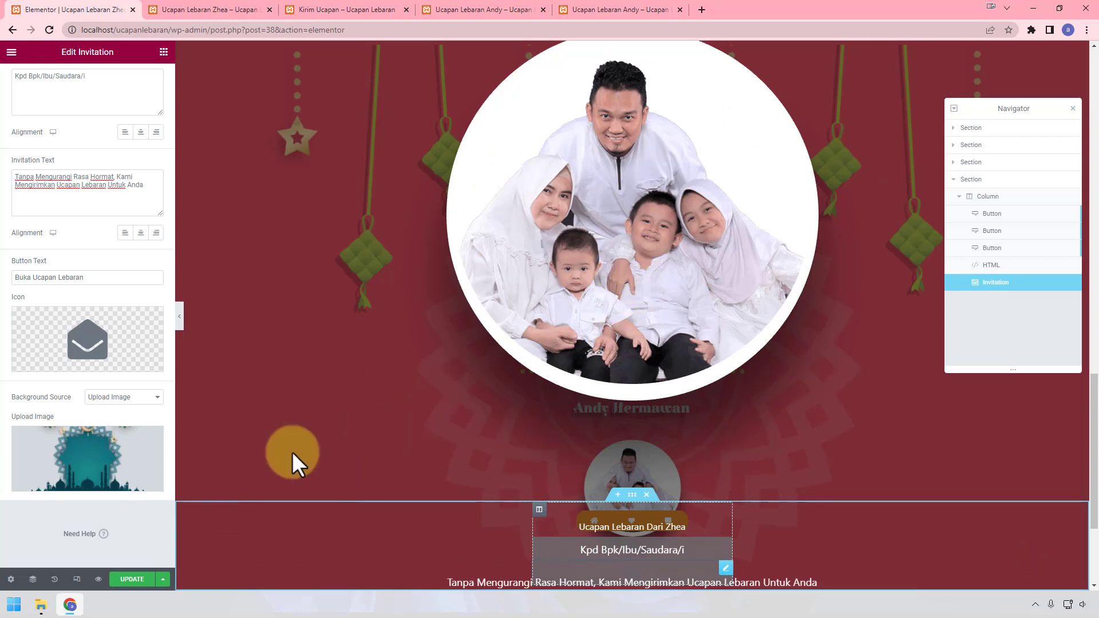
left_click(99, 579)
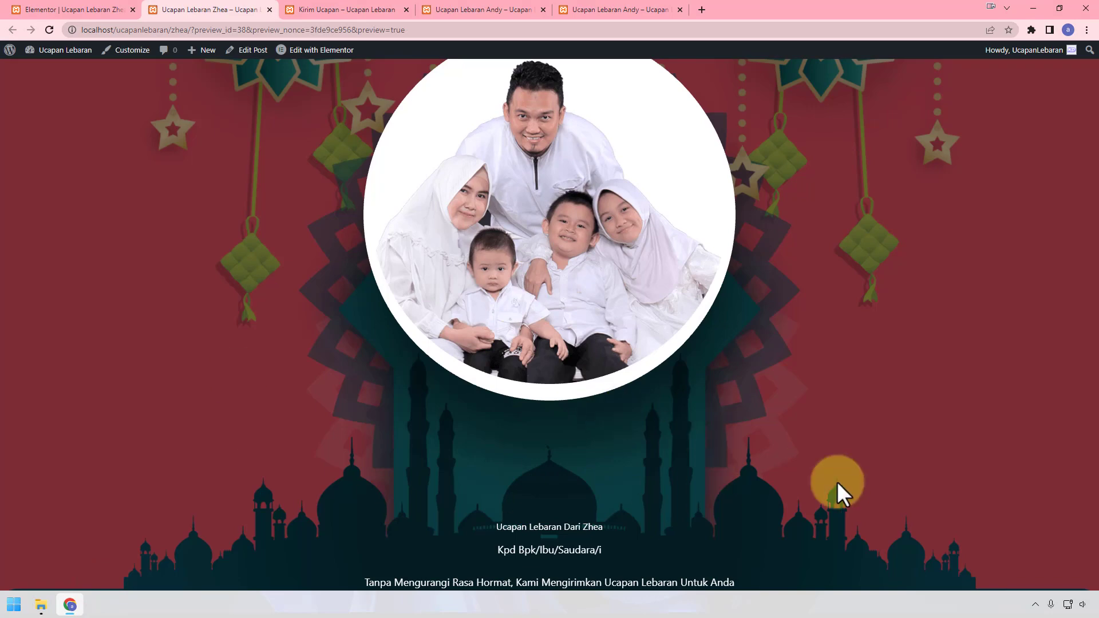
left_click(80, 9)
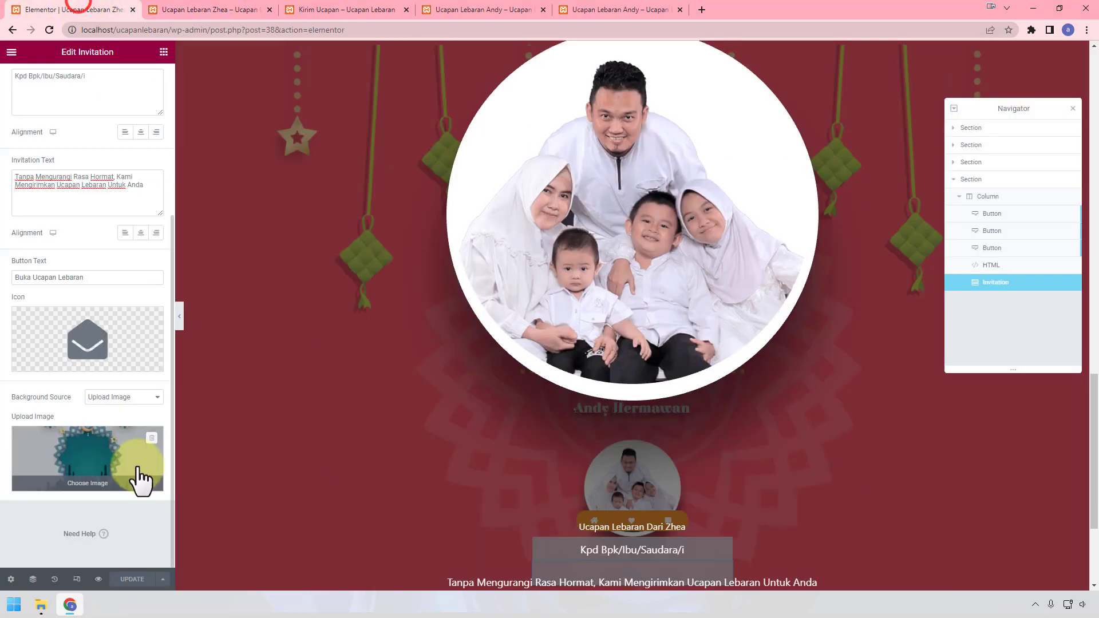
left_click(156, 440)
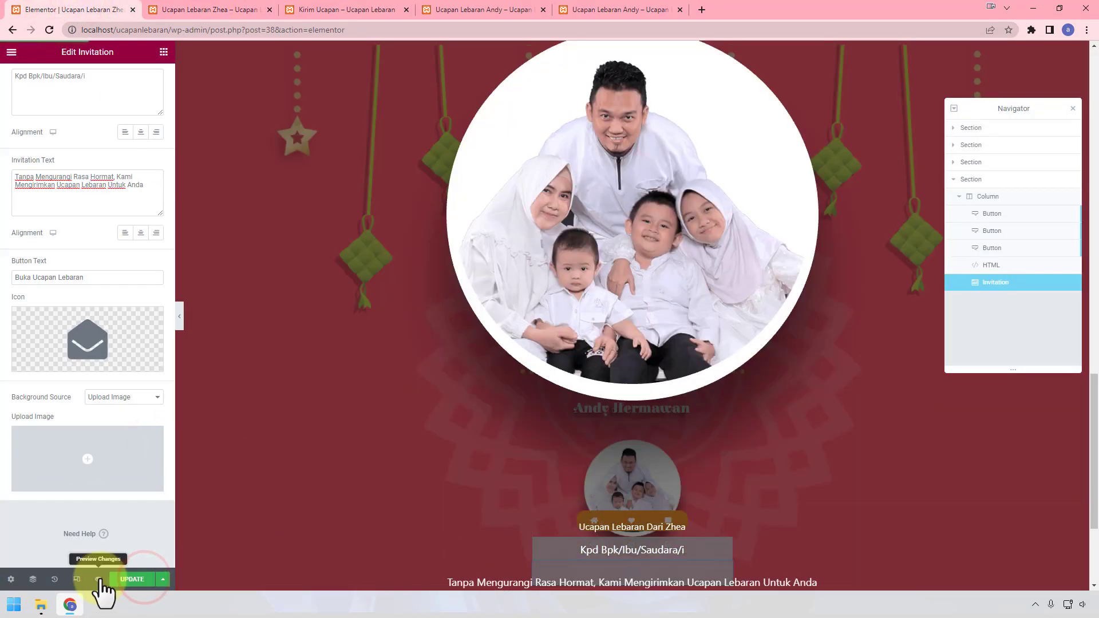
Step: Preview the invitation cover without an uploaded background image and return to the editor
left_click(98, 579)
left_click(197, 10)
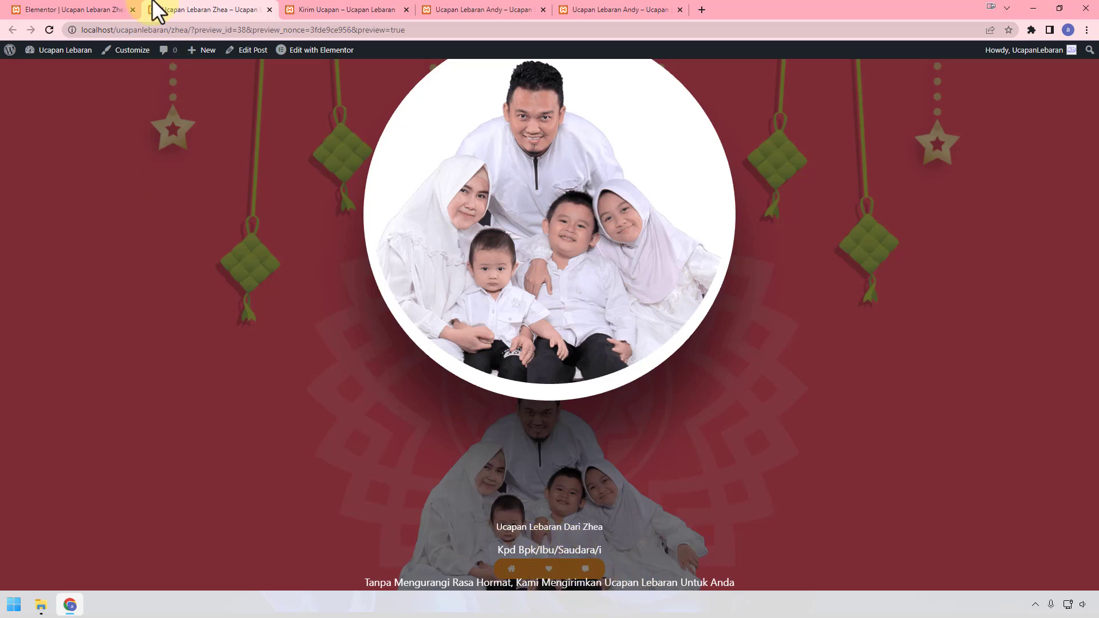
left_click(114, 9)
Step: Style the invitation cover with a classic orange background colour and set the background opacity to 1
scroll(86, 275, "up", 5)
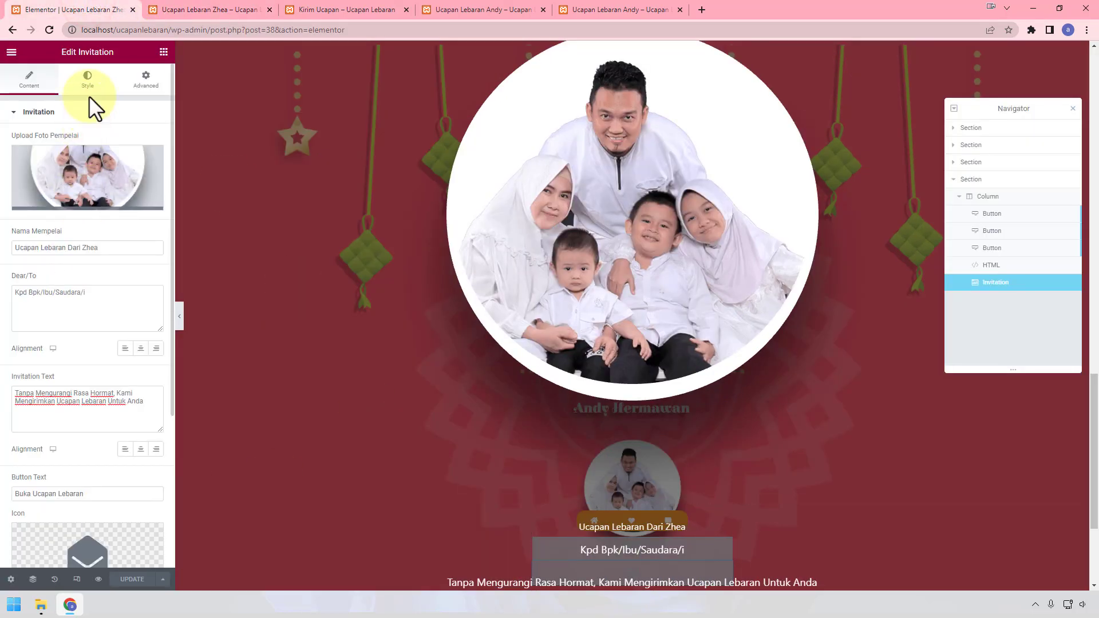
left_click(89, 79)
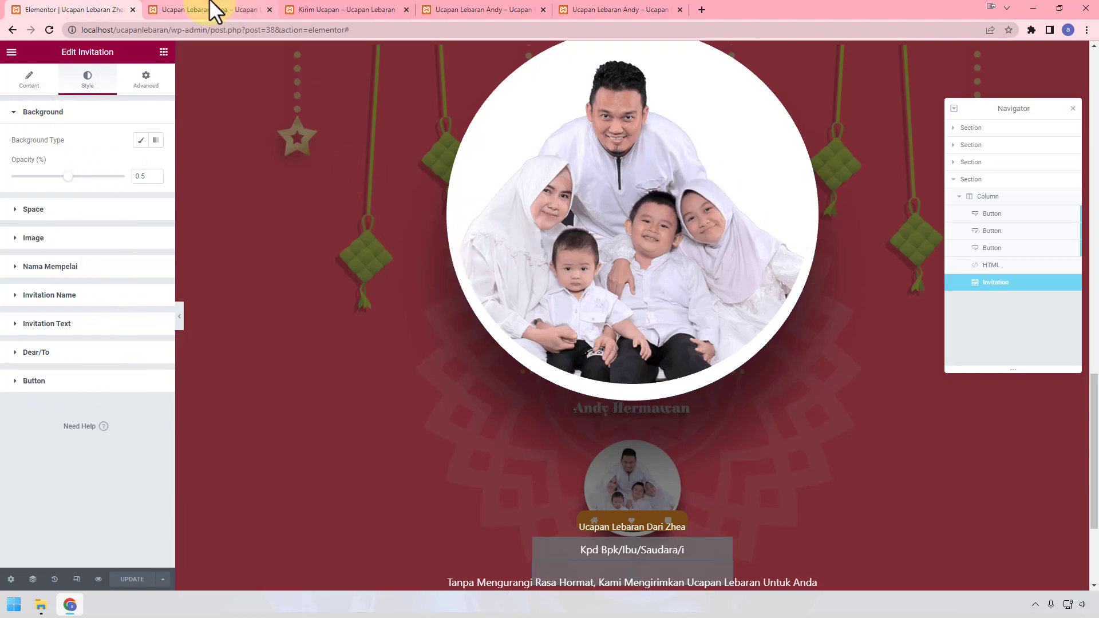
left_click(215, 10)
left_click(74, 10)
left_click(143, 139)
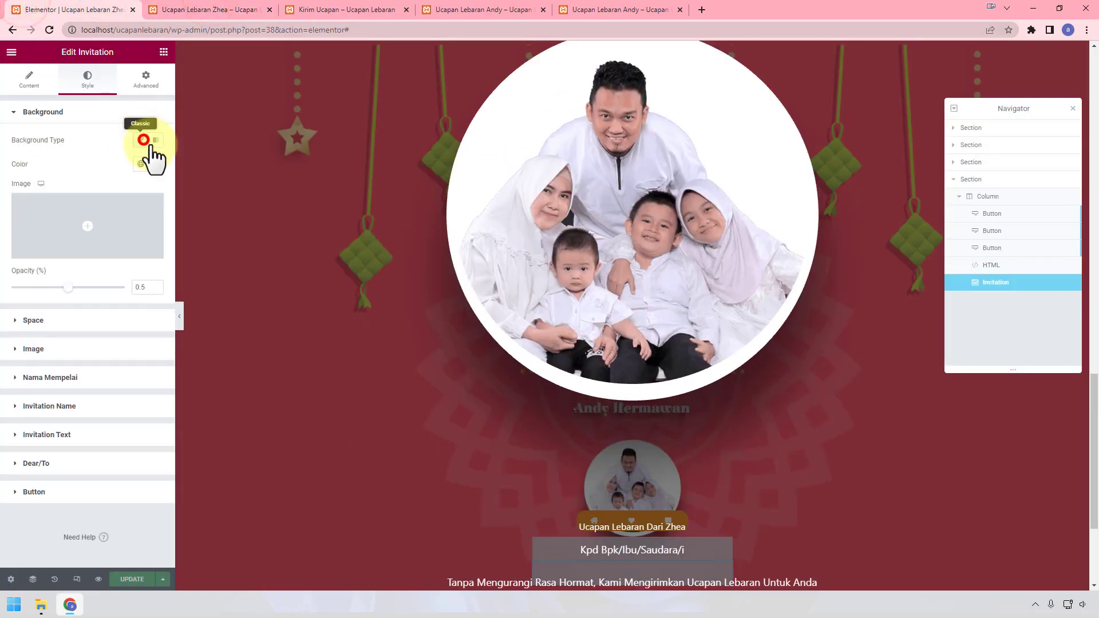
left_click(153, 165)
left_click(127, 246)
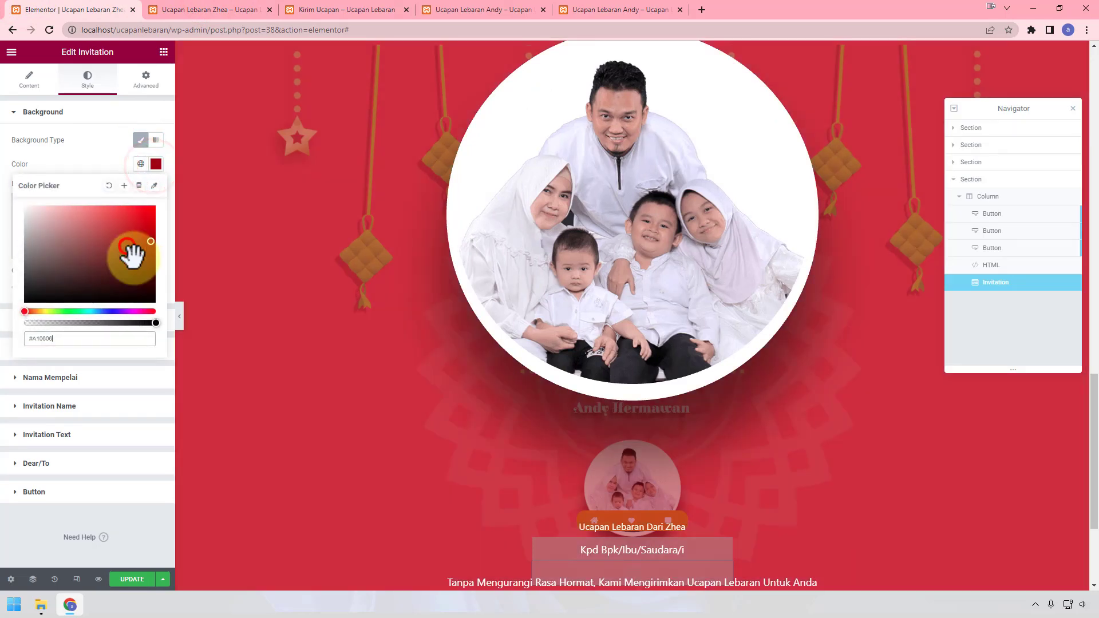
left_click_drag(28, 315, 34, 314)
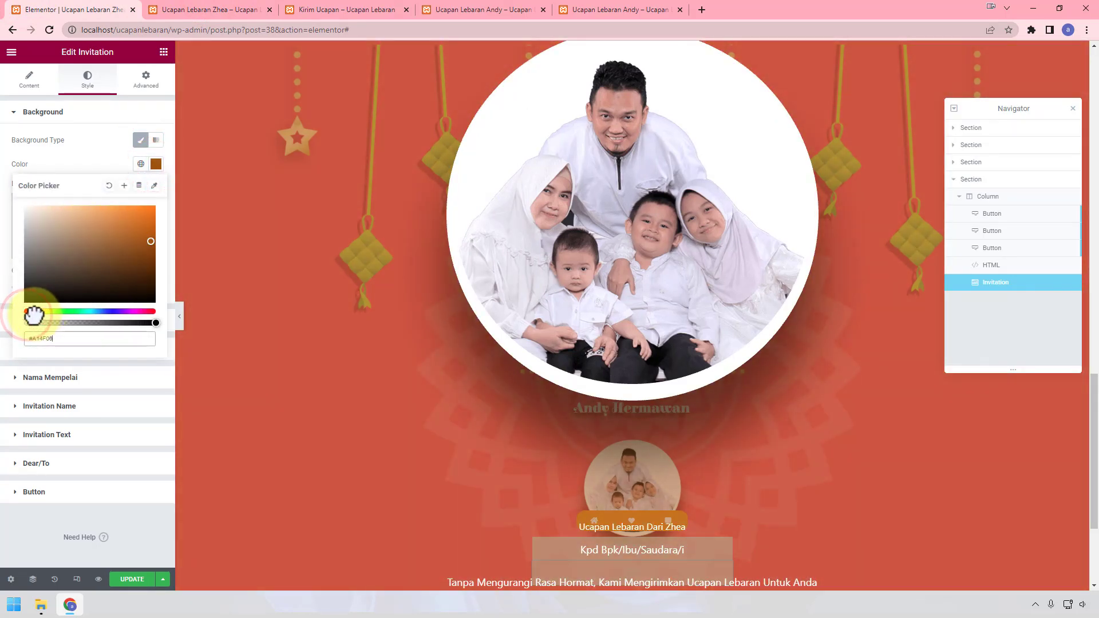
left_click(148, 235)
left_click(92, 145)
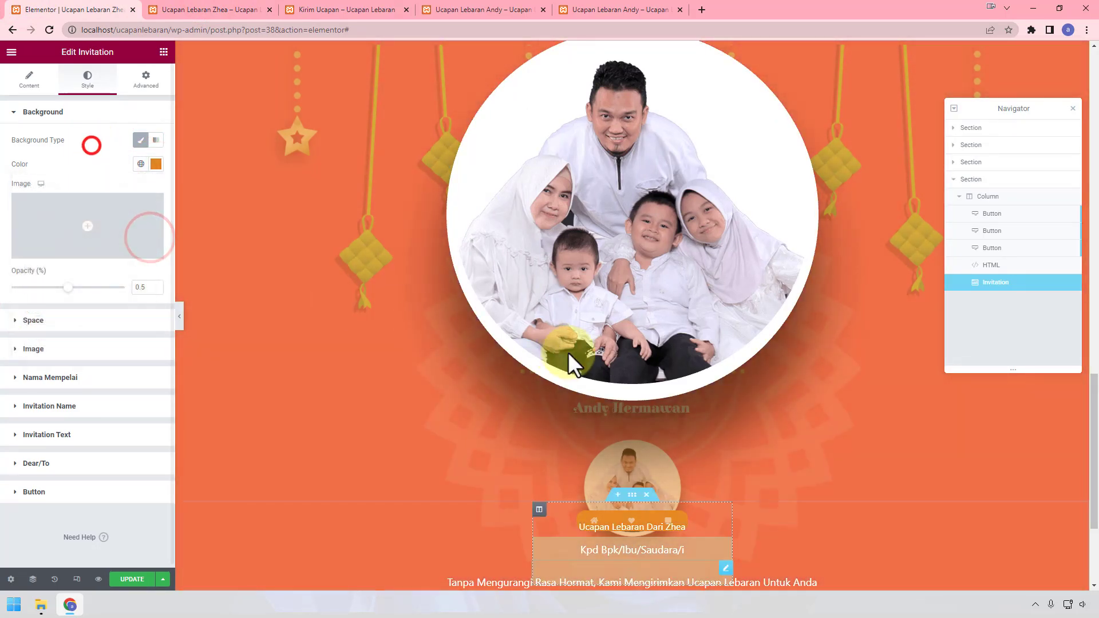
left_click_drag(68, 287, 148, 308)
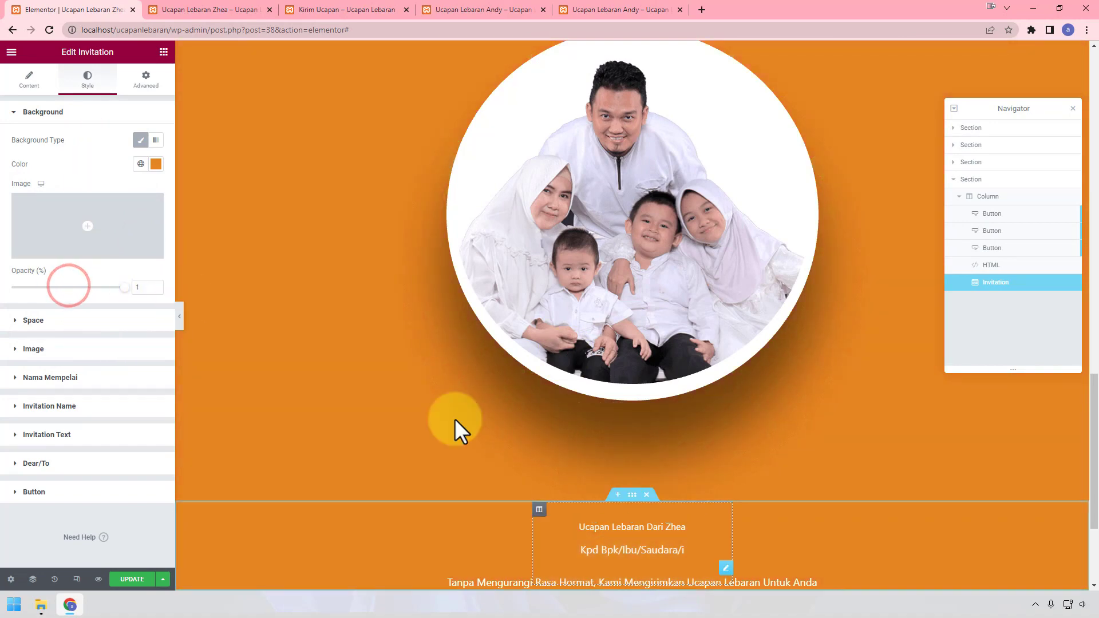
Step: Use DESAIN-ELRAMADAN-17.png as the cover's styled background image and set its position to Center Center
left_click(80, 206)
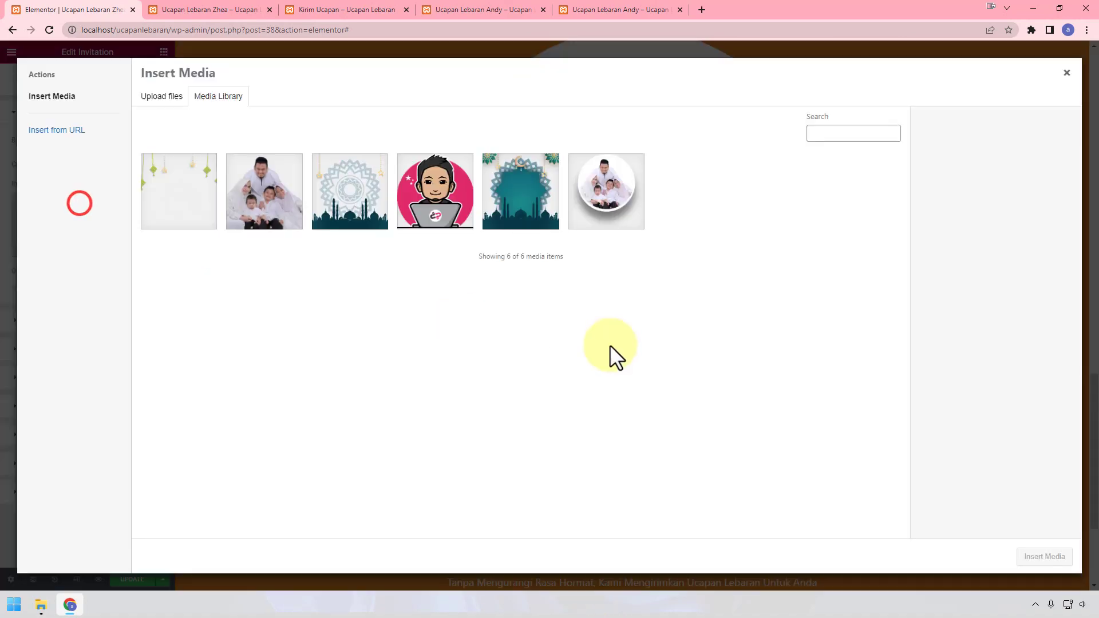
left_click(164, 182)
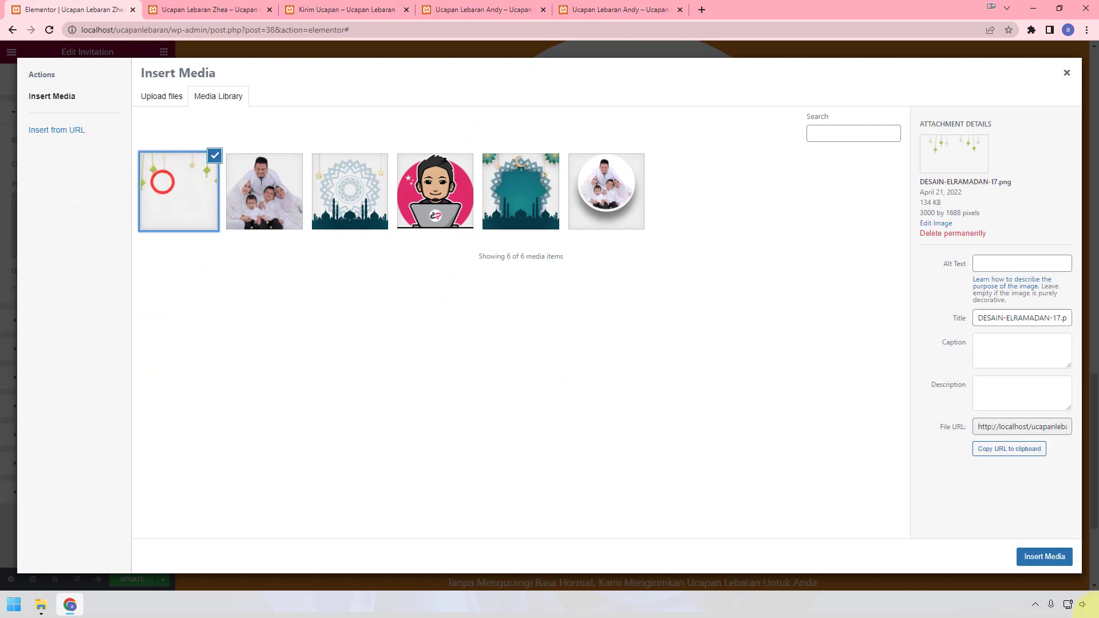
left_click(1044, 557)
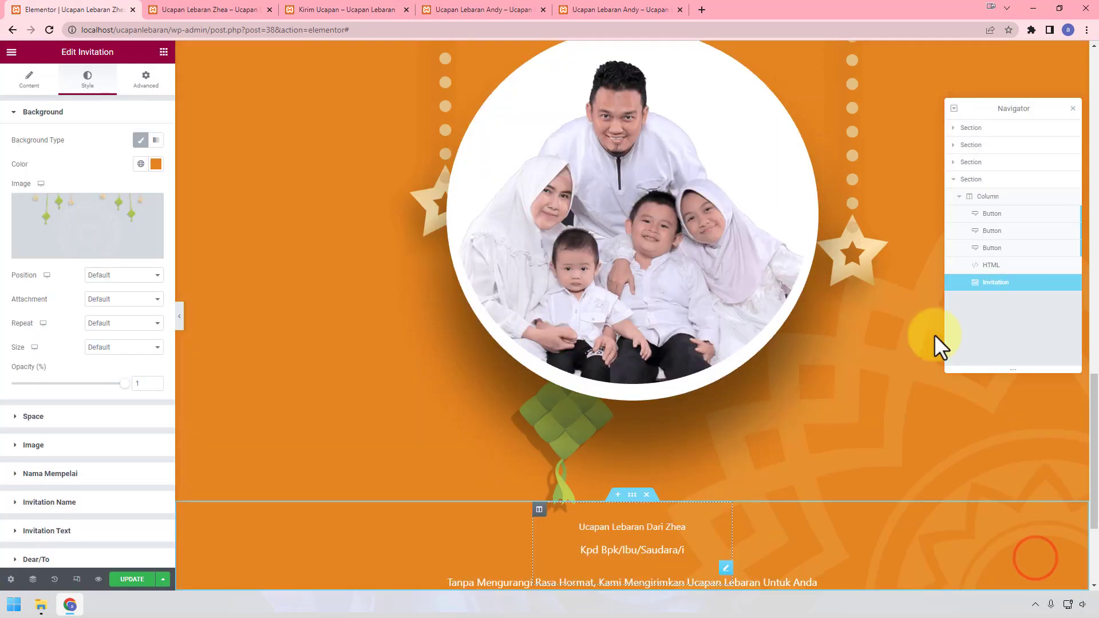
left_click(122, 275)
left_click(120, 292)
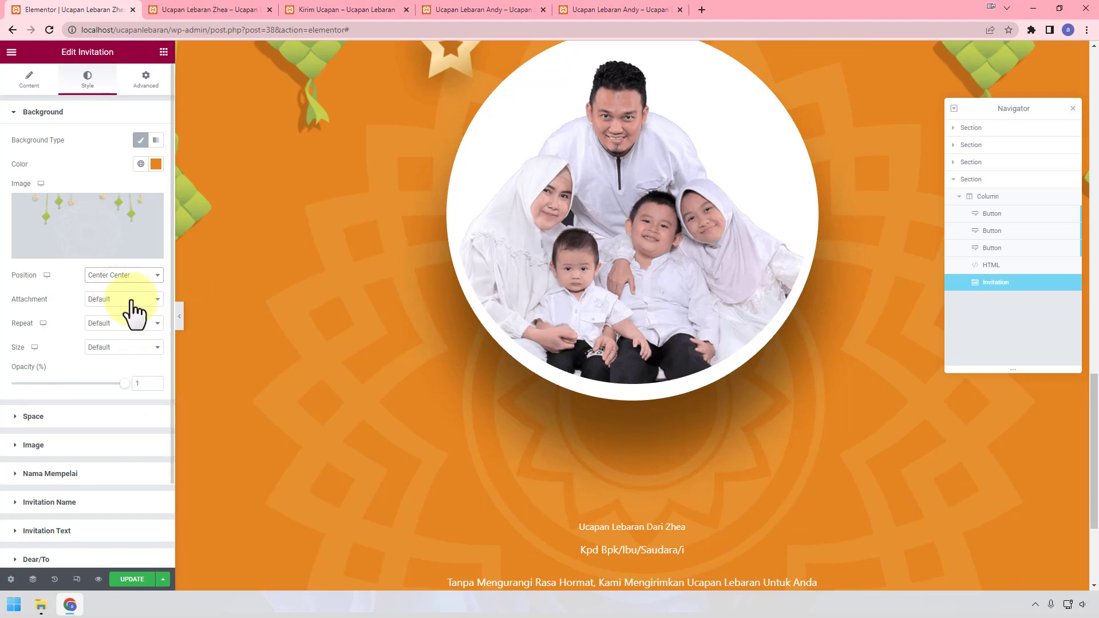
Step: Try the Contain size for the cover's styled background image, and set its size to Cover
left_click(122, 348)
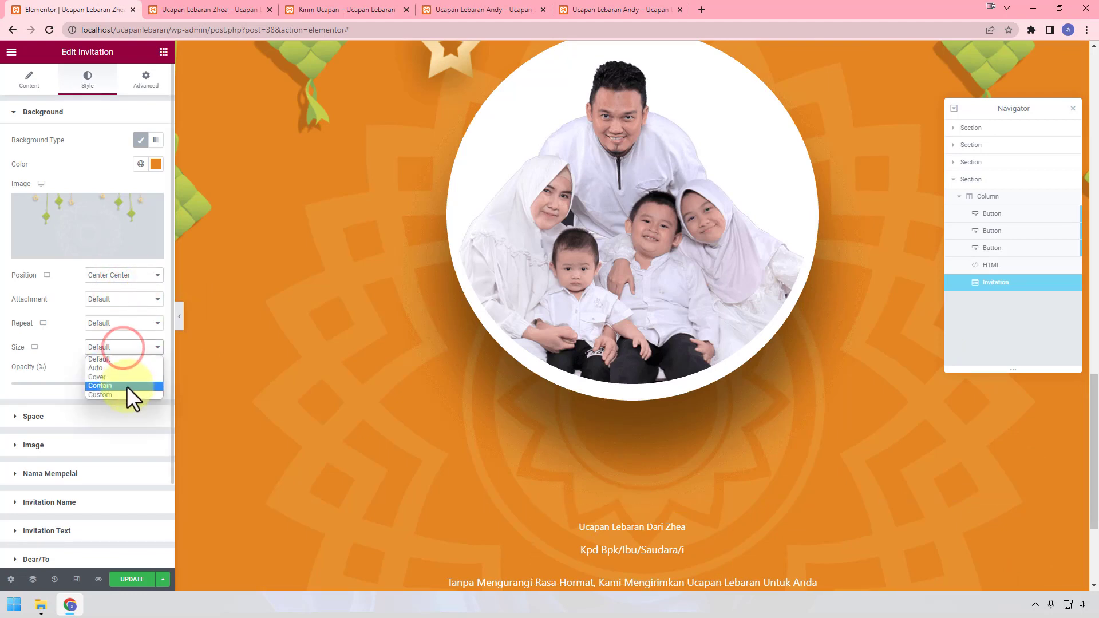
left_click(126, 384)
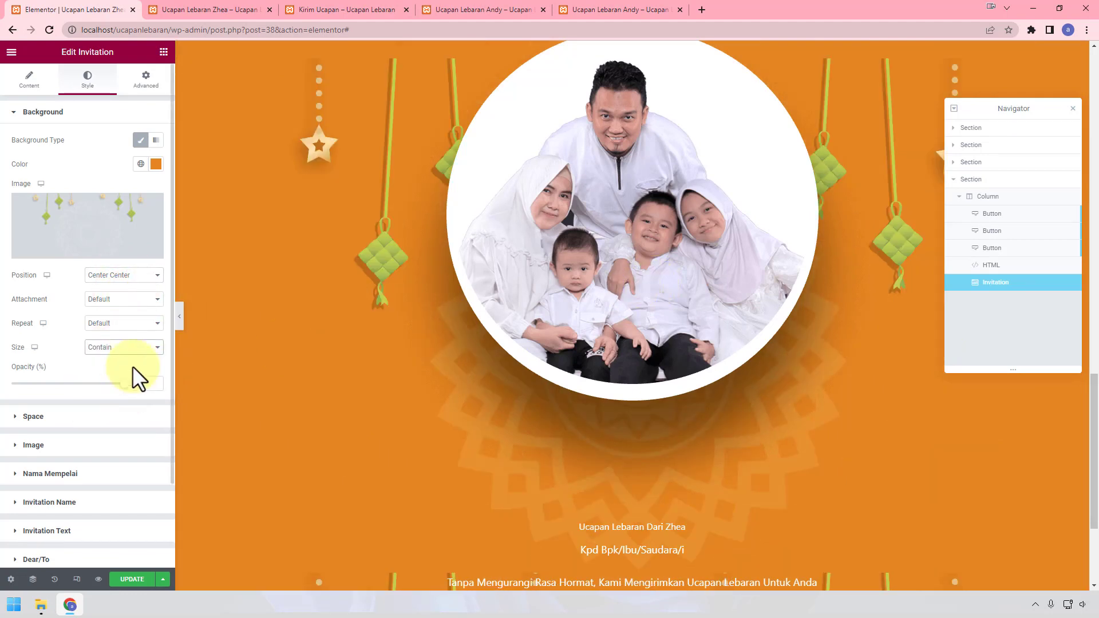
left_click(110, 347)
left_click(117, 378)
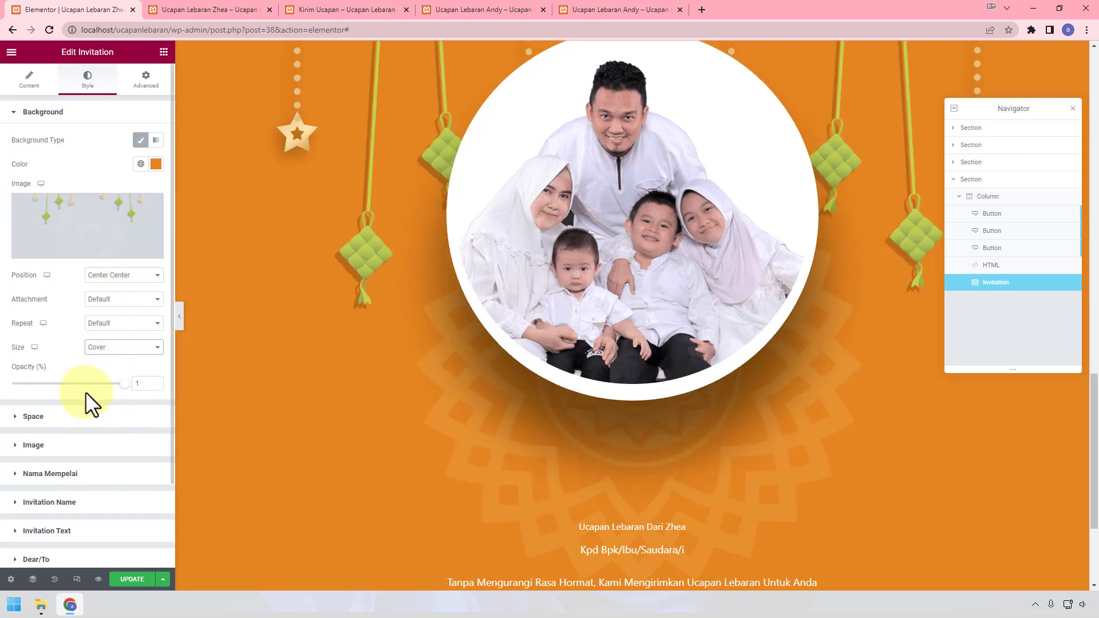
left_click(72, 111)
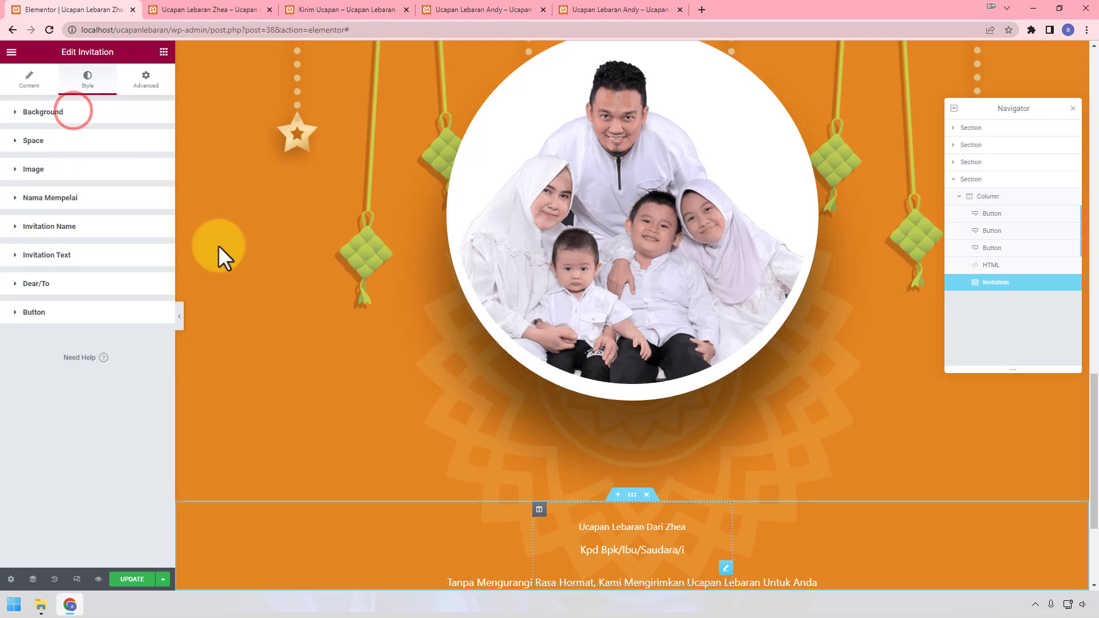
Step: Set the cover's space between text to 5 and the family photo's maximum width to 25%
left_click(51, 143)
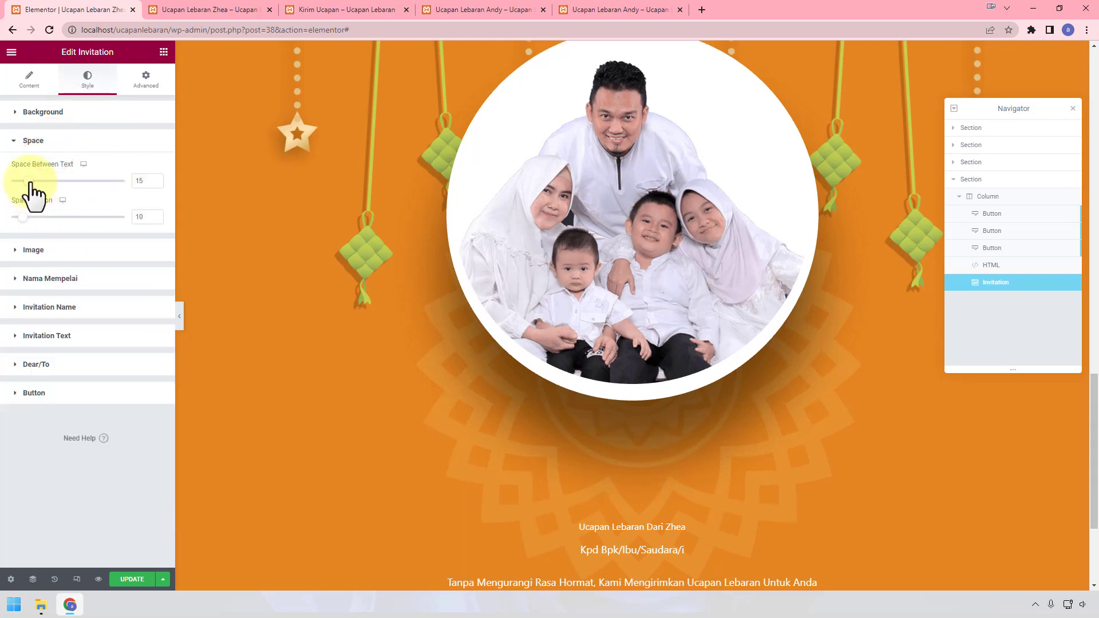
left_click_drag(31, 182, 19, 182)
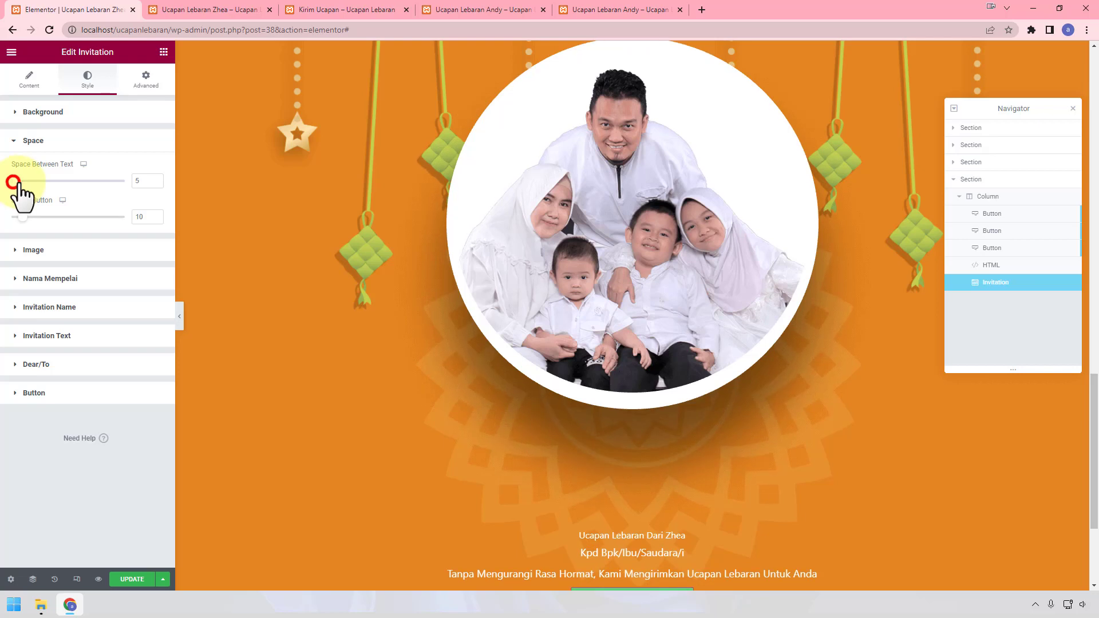
left_click(65, 250)
left_click(138, 248)
type("25")
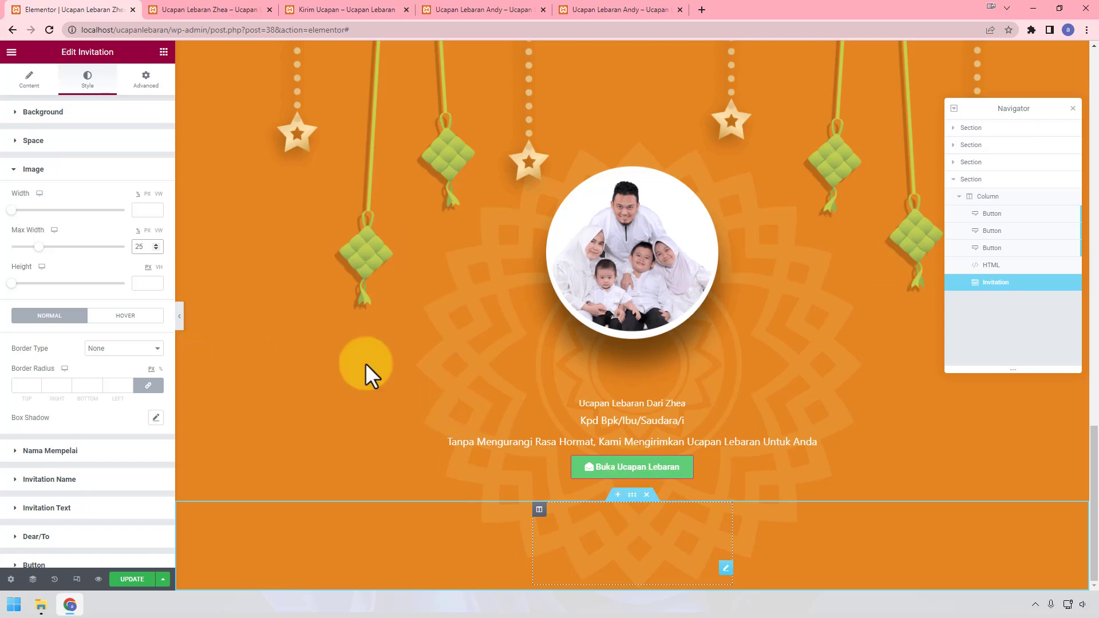
Step: Set the Nama Mempelai typography of the cover title to Abril Fatface, size 25 px and weight 400
left_click(74, 452)
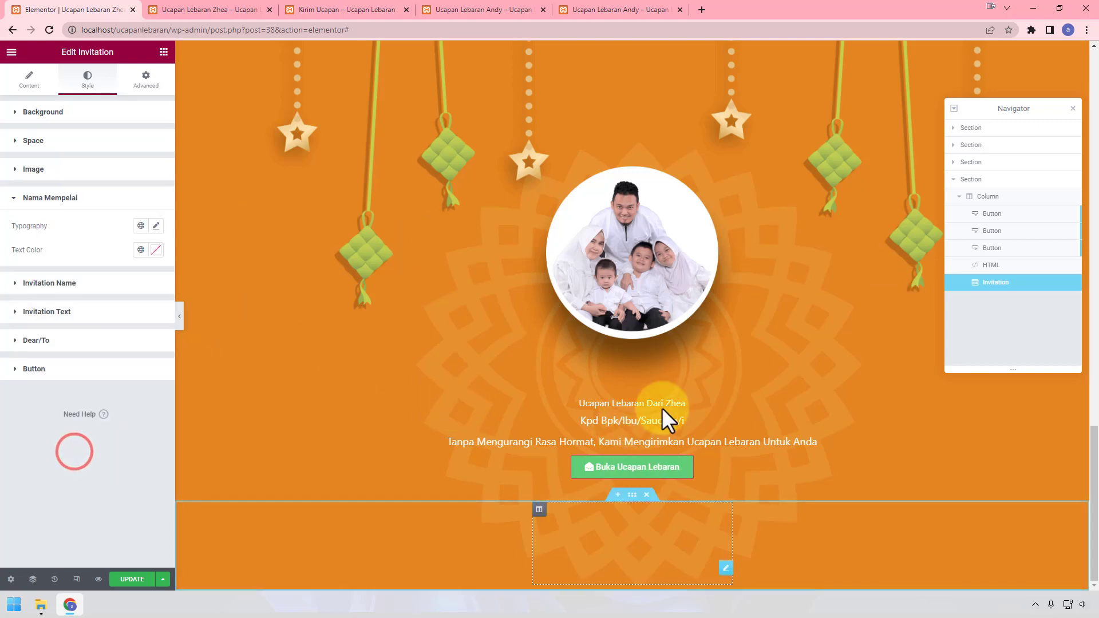
left_click(155, 226)
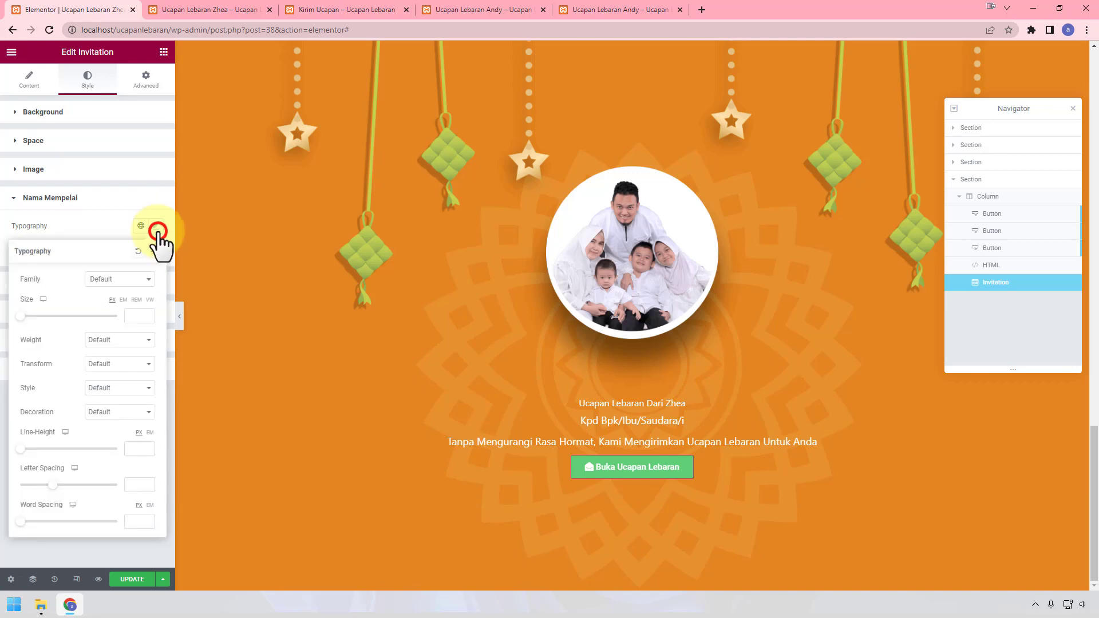
left_click(115, 279)
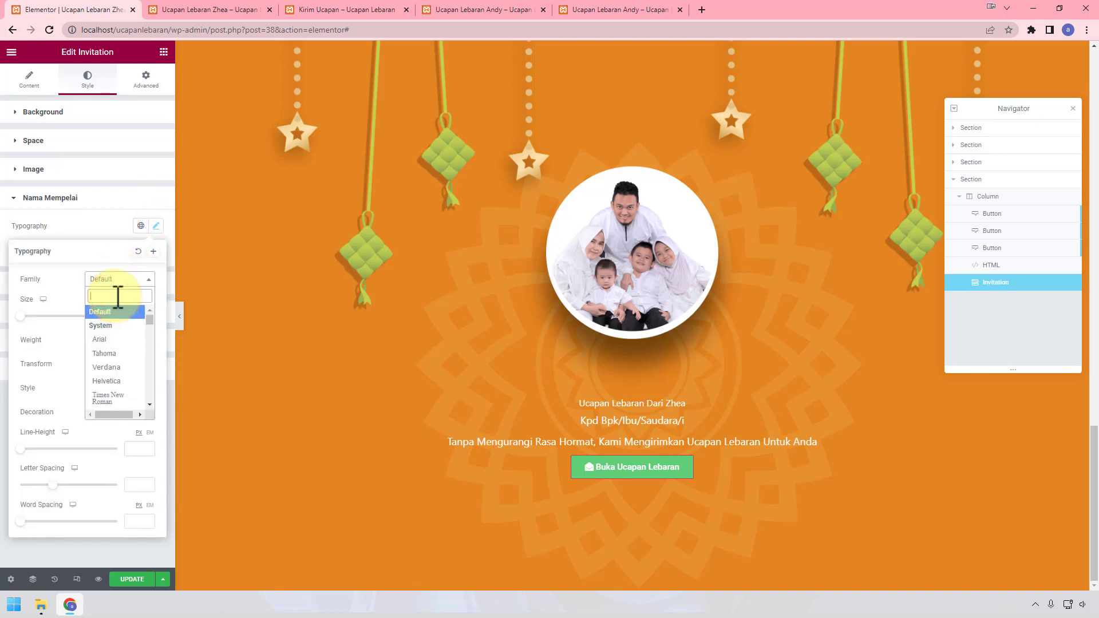
type("abr")
left_click(108, 325)
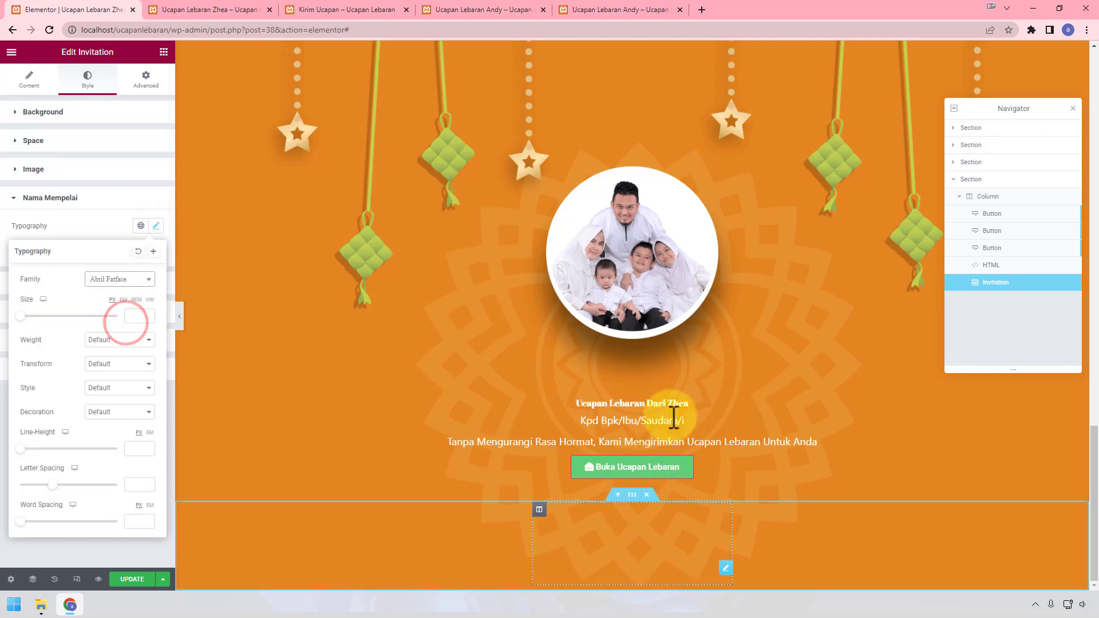
type("25")
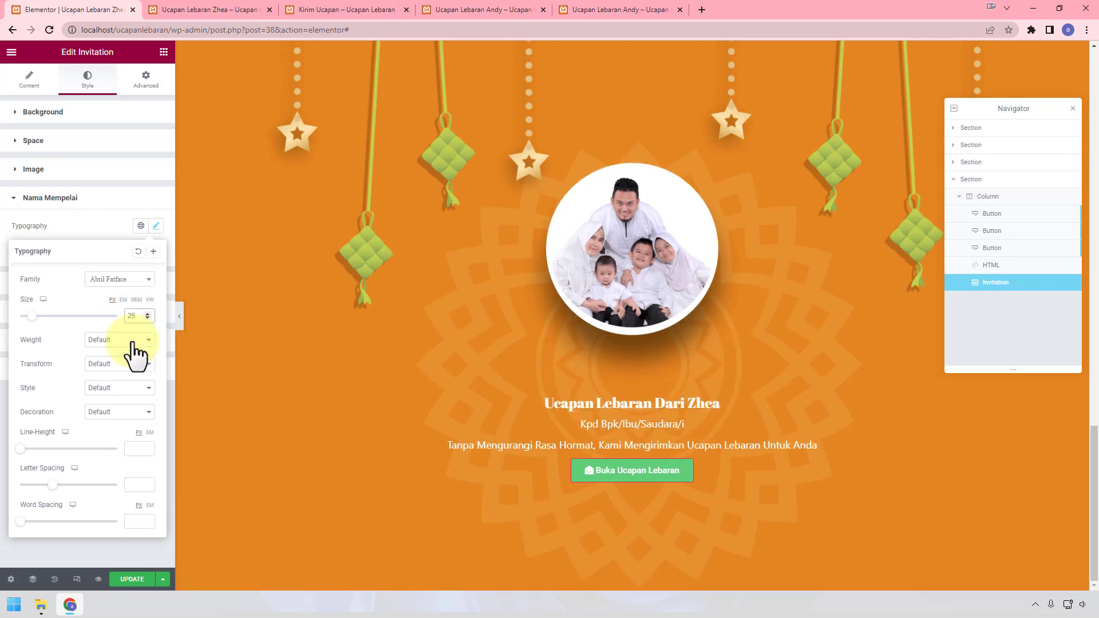
left_click(134, 339)
left_click(126, 380)
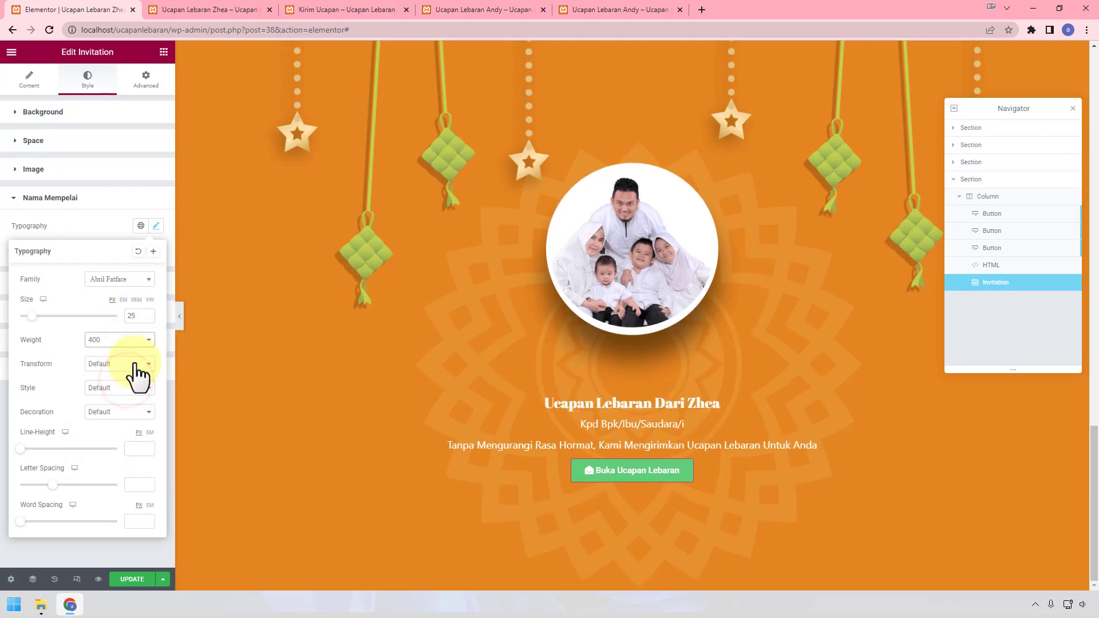
left_click(79, 227)
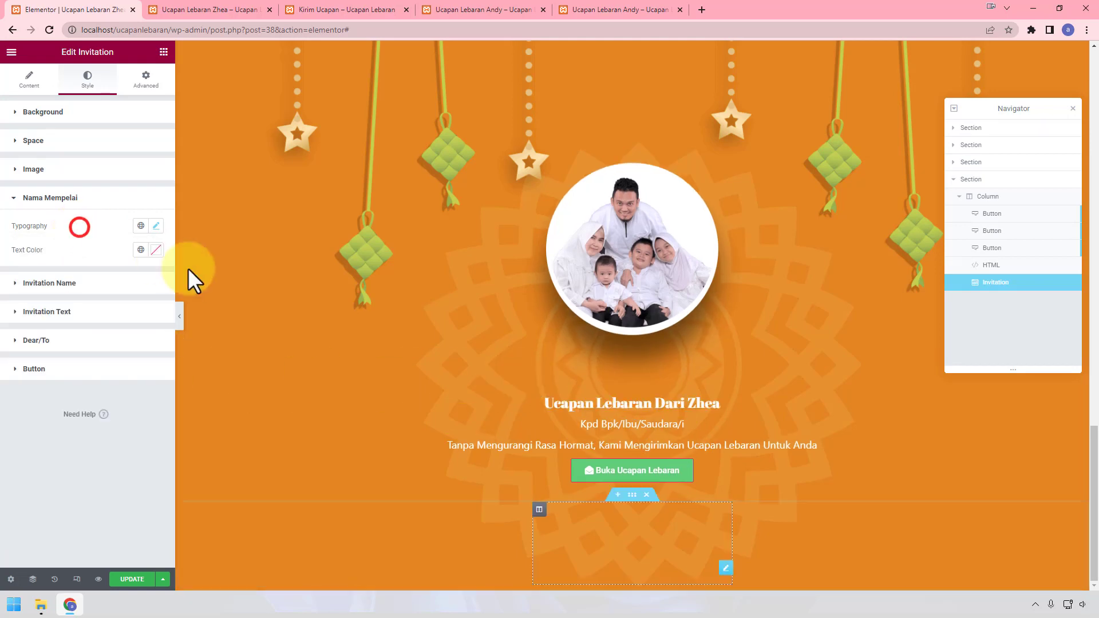
Step: Set the text colour of the cover's Invitation Name to dark red
left_click(82, 285)
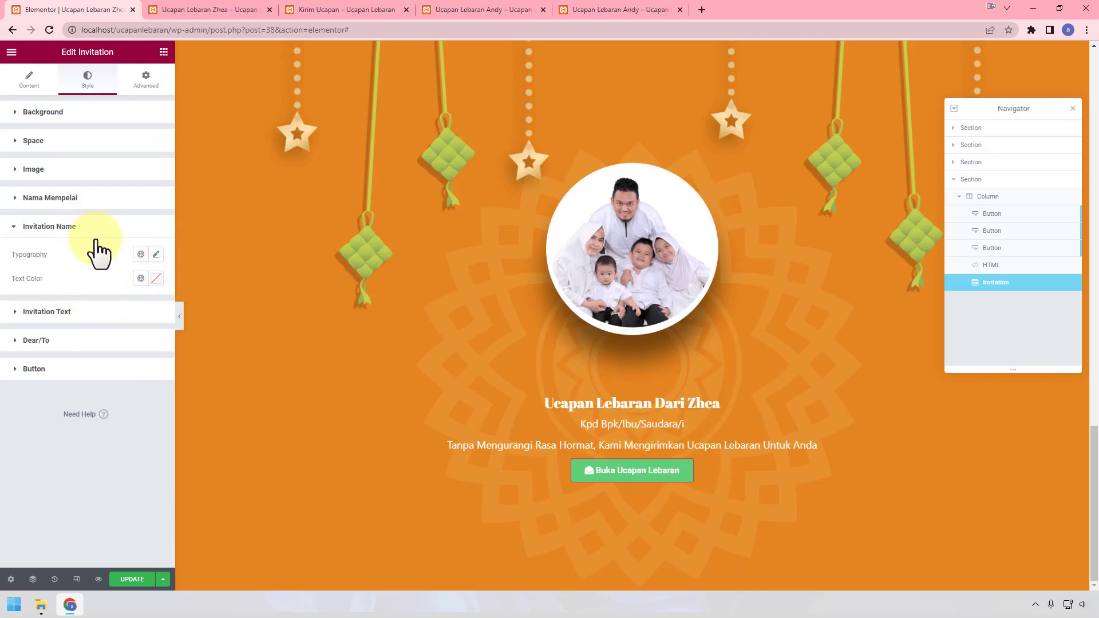
left_click(156, 254)
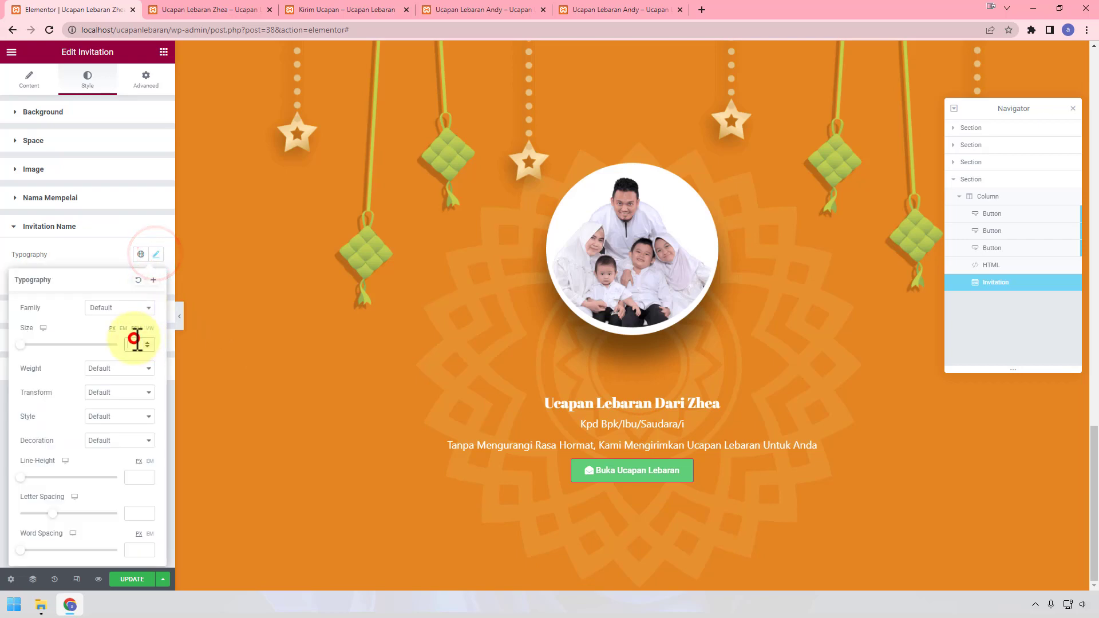
left_click(99, 248)
left_click(156, 278)
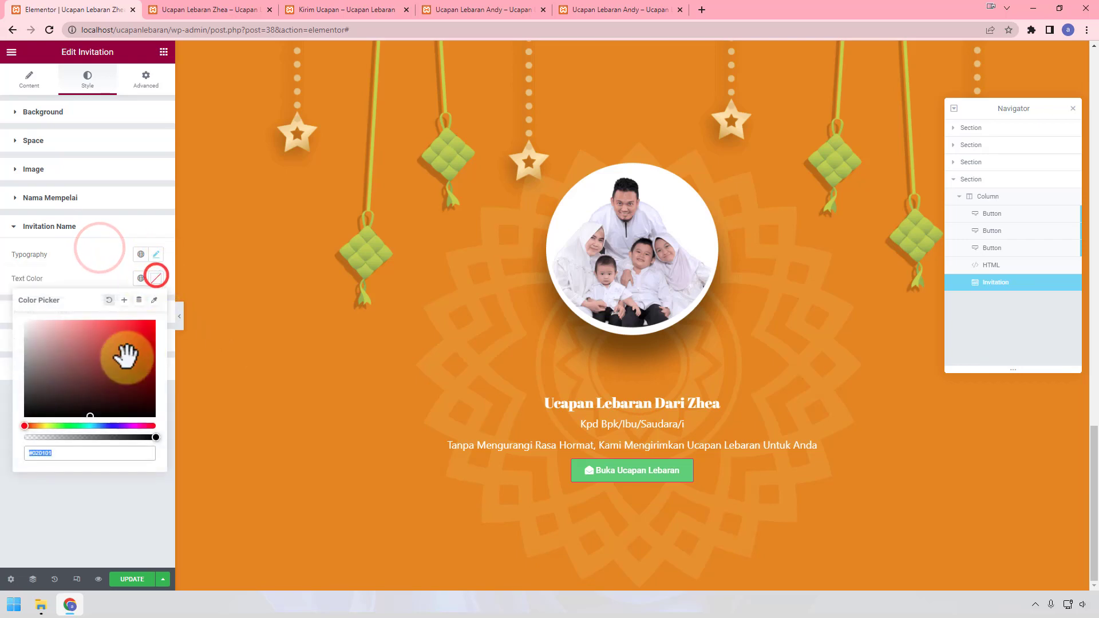
left_click(156, 341)
left_click(122, 262)
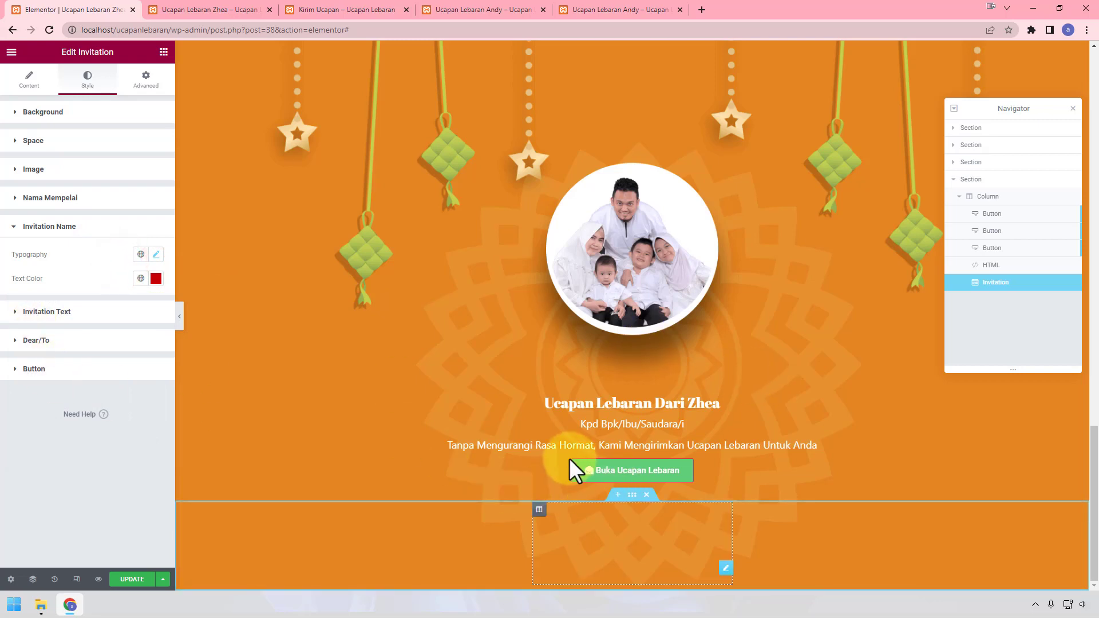
Step: Give the cover button a Solid border in its normal state and make the border colour fully transparent
left_click(104, 378)
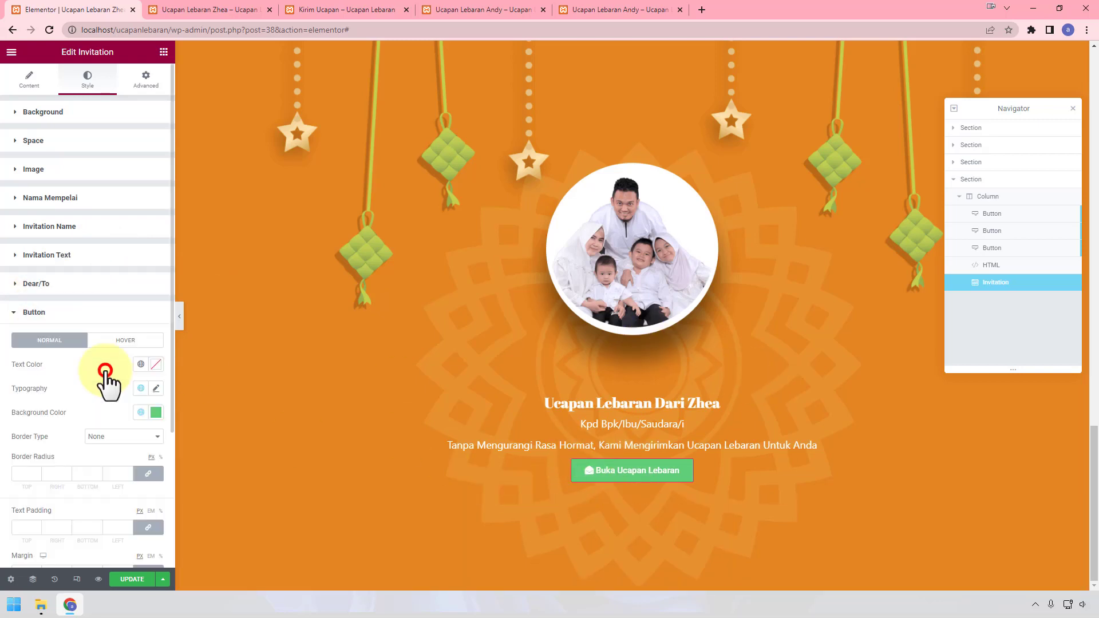
scroll(118, 395, "down", 2)
left_click(117, 341)
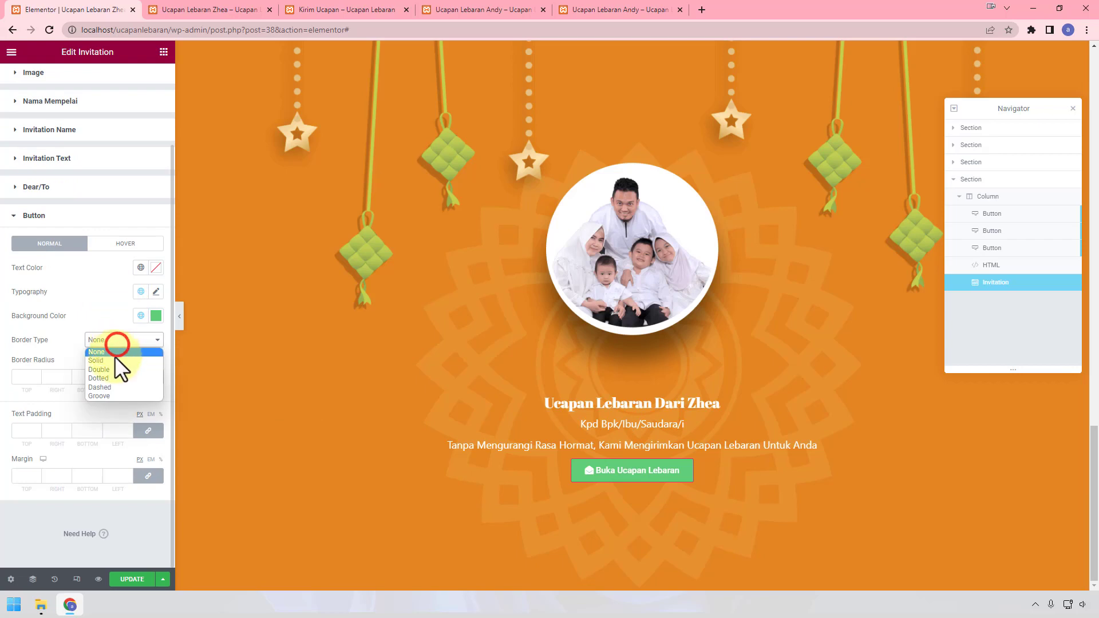
left_click(114, 361)
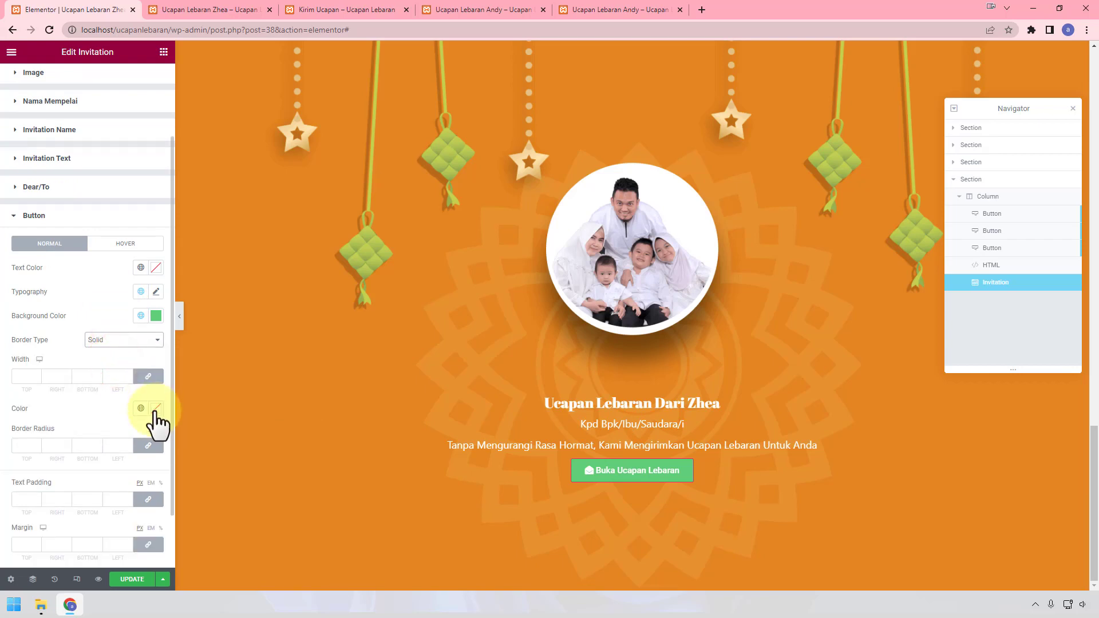
left_click(155, 408)
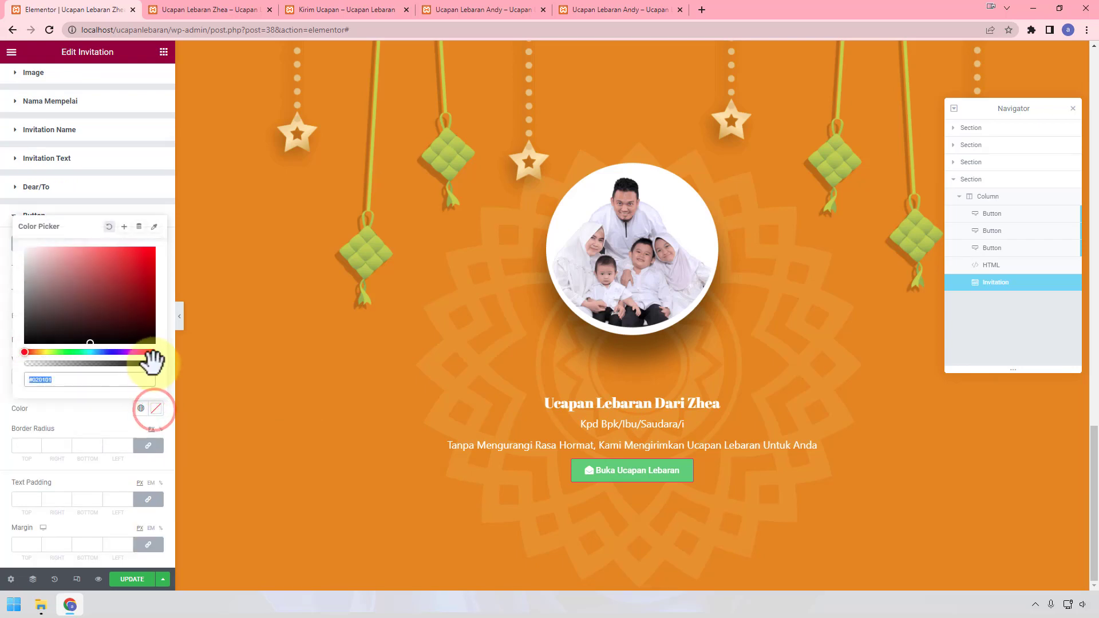
left_click_drag(153, 363, 27, 369)
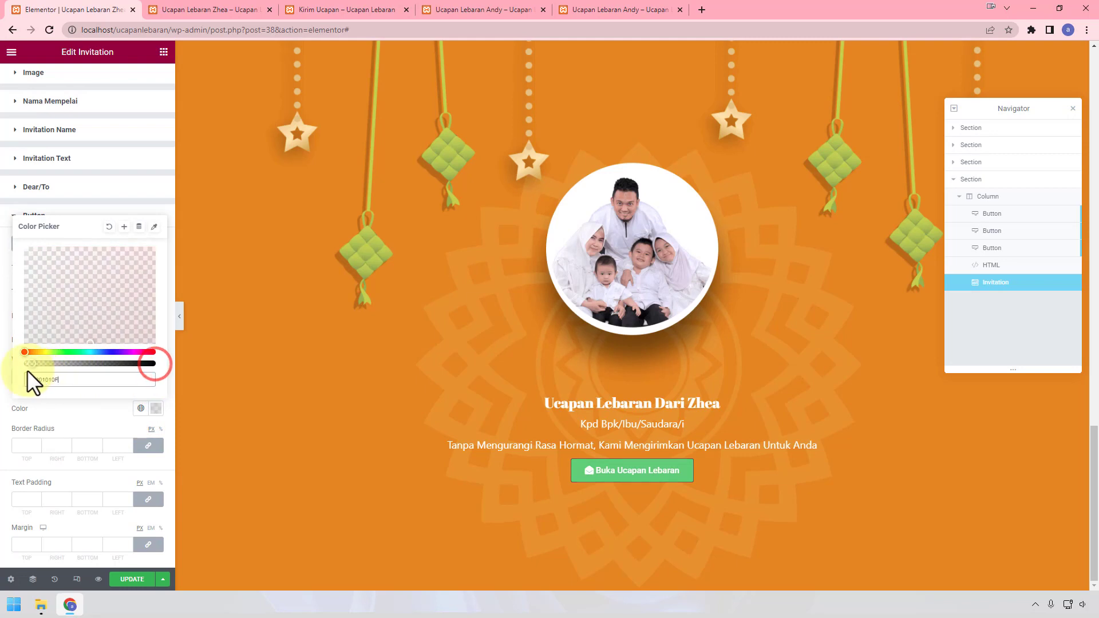
left_click(10, 408)
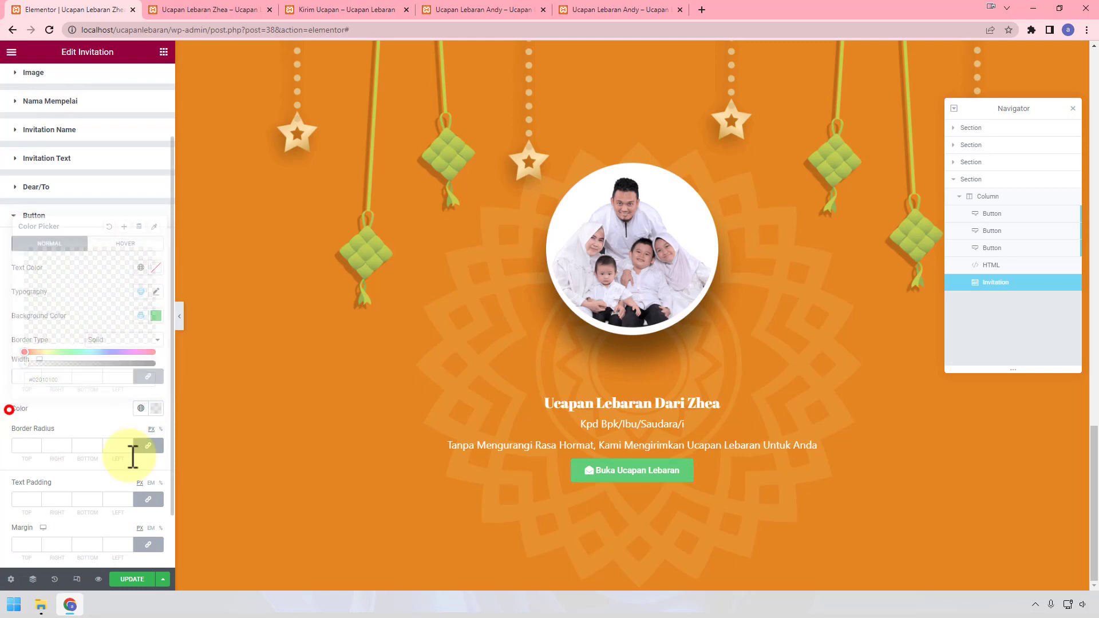
Step: Set the cover button's hover background colour to dark red #C00000
left_click(146, 242)
left_click(156, 388)
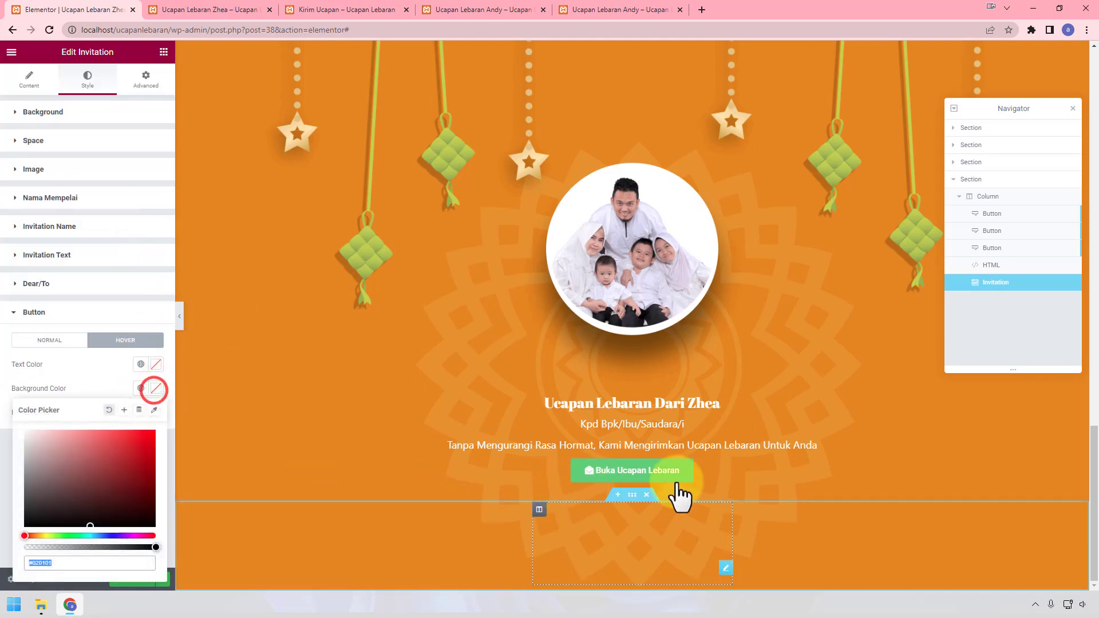
left_click(126, 467)
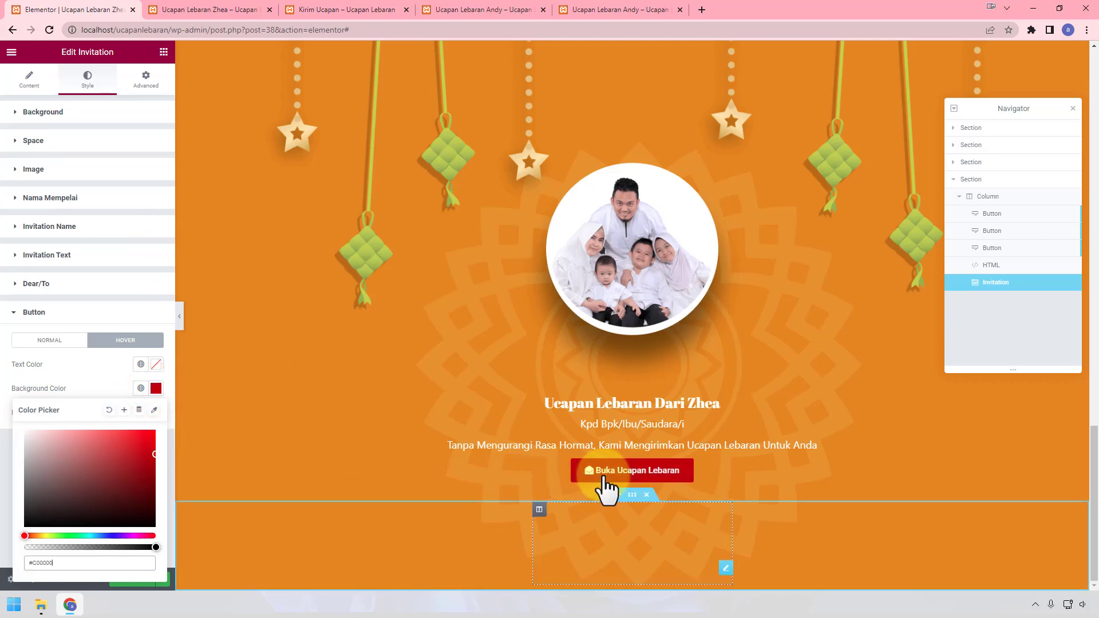
left_click(109, 319)
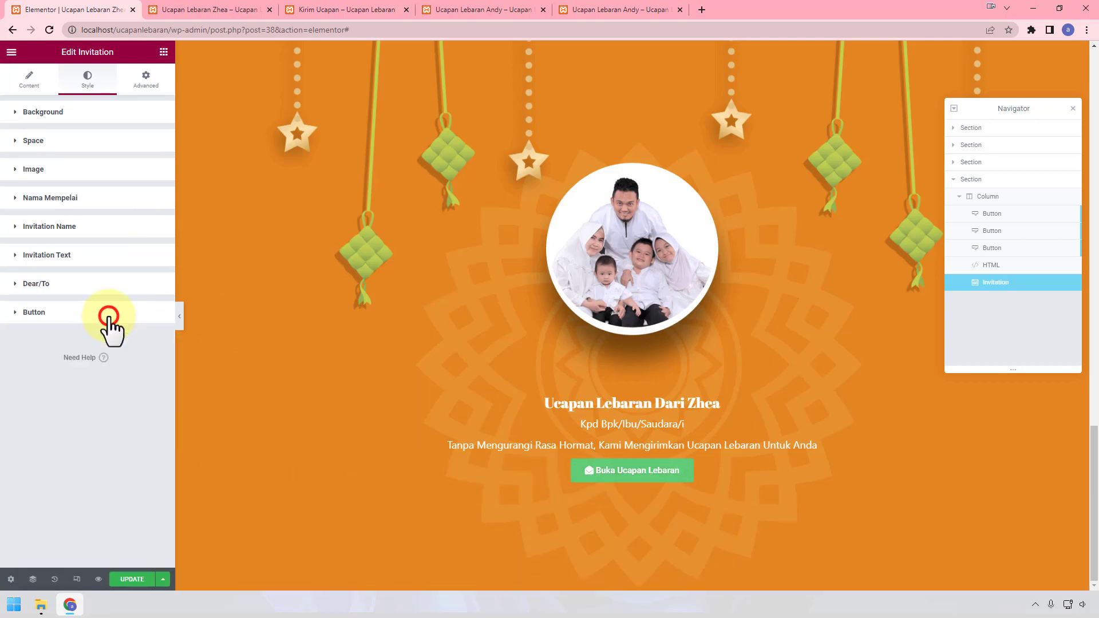
Step: Update the post, reload the page preview to check the styled cover and return to the editor
left_click(134, 578)
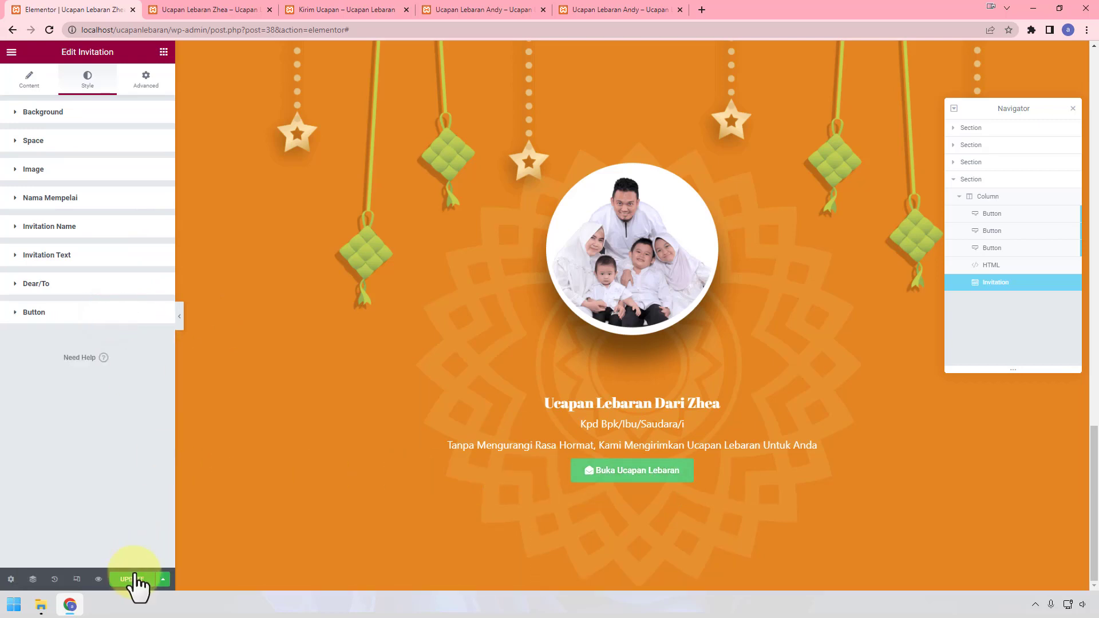
left_click(229, 12)
key("F5")
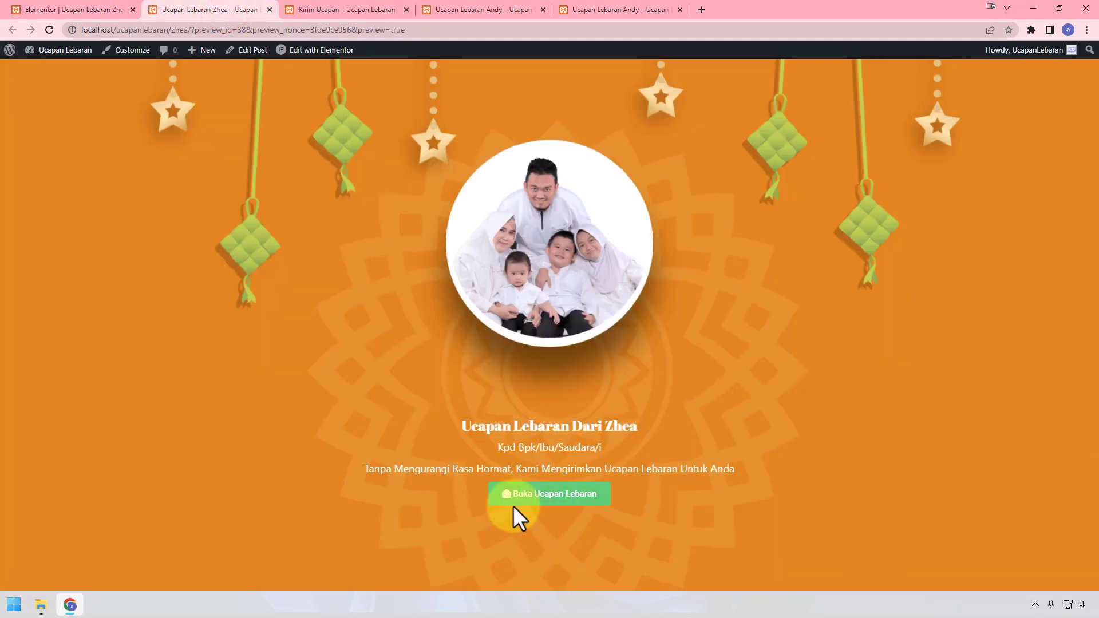
left_click(56, 9)
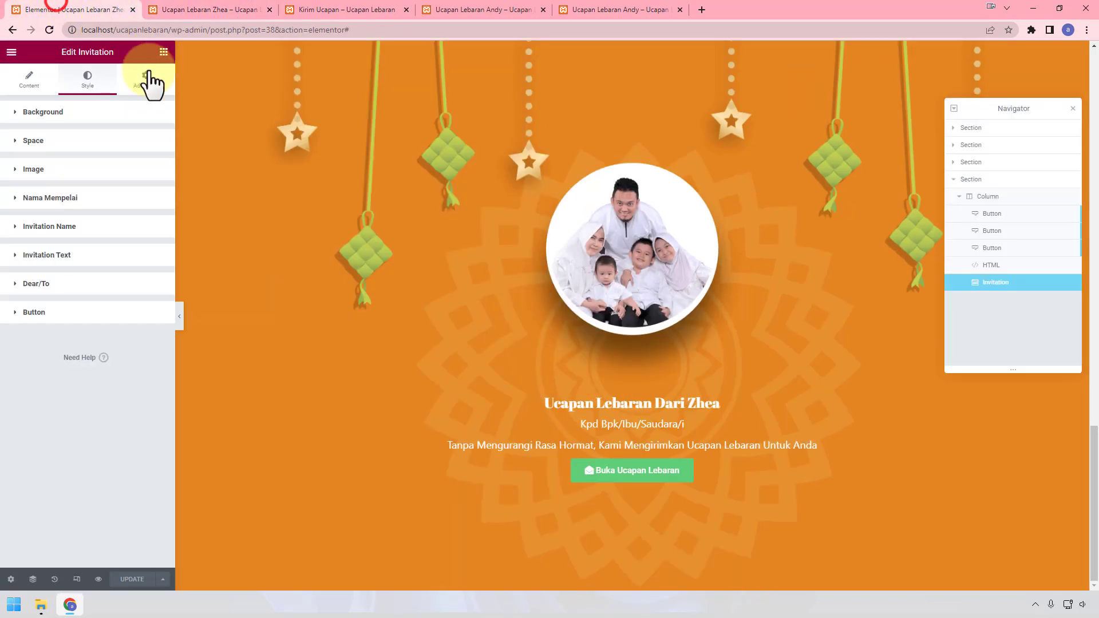
Step: Look through the Invitation widget's advanced, content and style settings and view the cover in the page preview
left_click(149, 84)
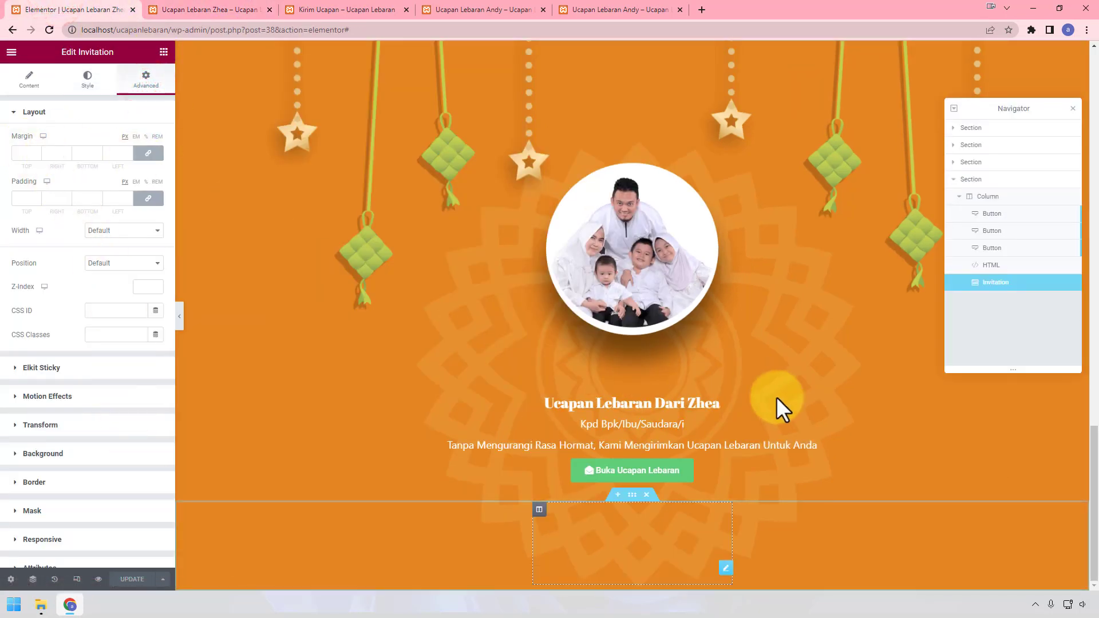
scroll(91, 418, "down", 2)
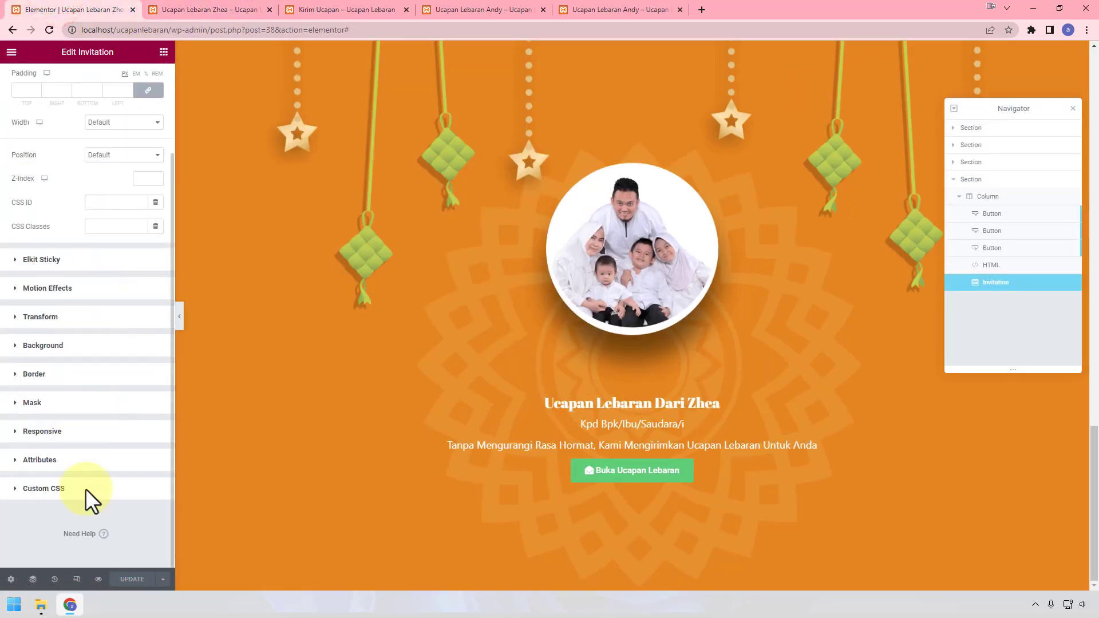
scroll(86, 492, "up", 2)
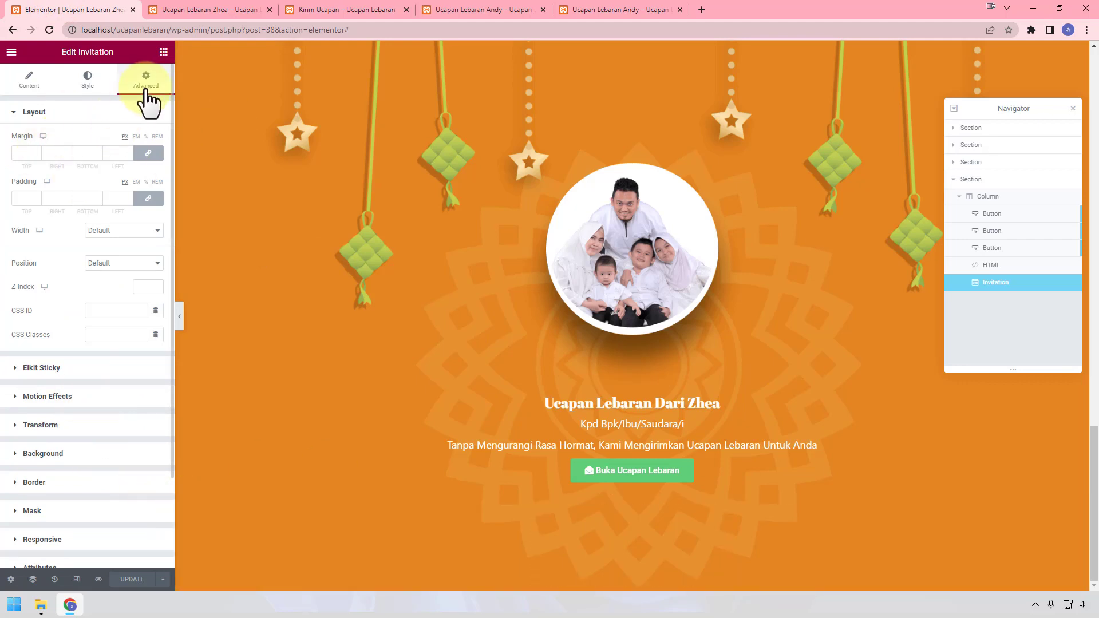
left_click(33, 79)
left_click(89, 80)
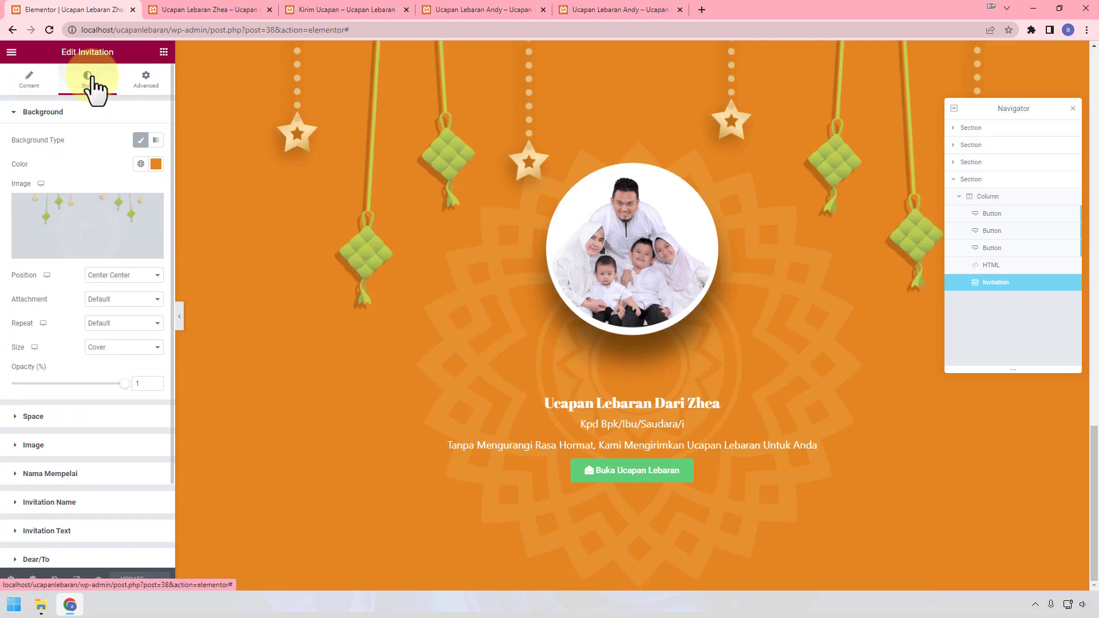
left_click(207, 7)
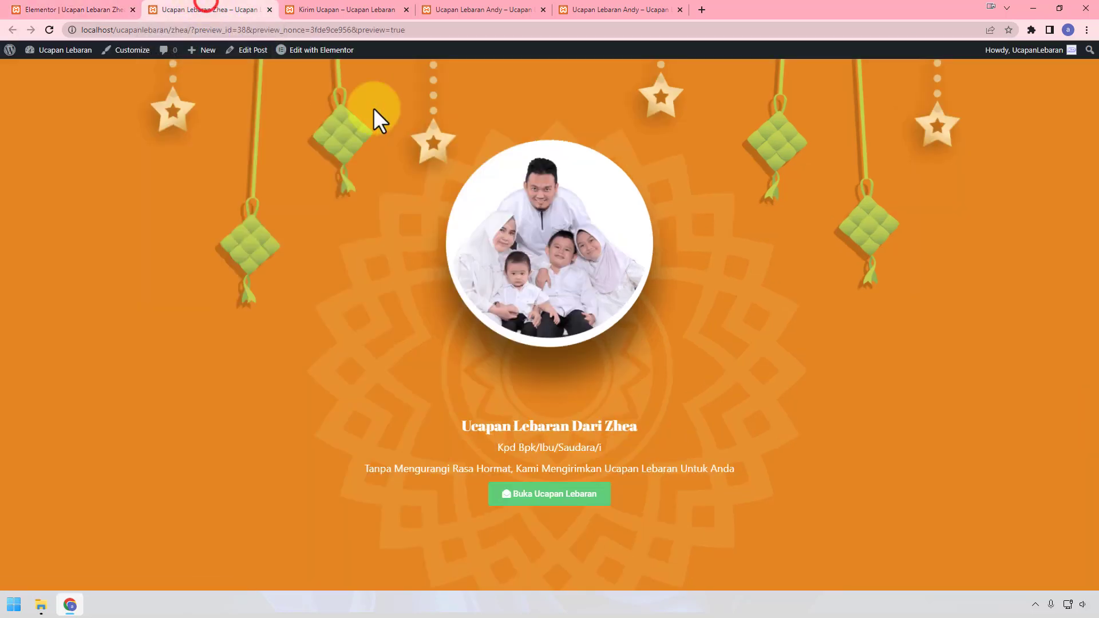
Step: Copy the post's address without its preview parameters and open it in a new browser tab
left_click(195, 30)
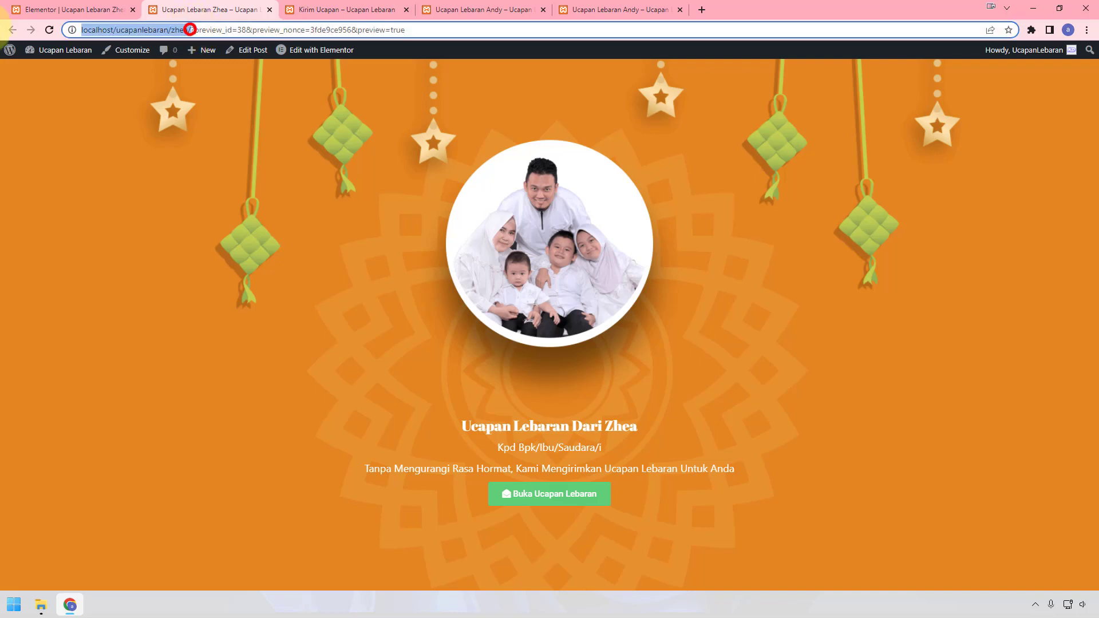
left_click(700, 10)
type("http://localhost/ucapanlebaran/zhea/")
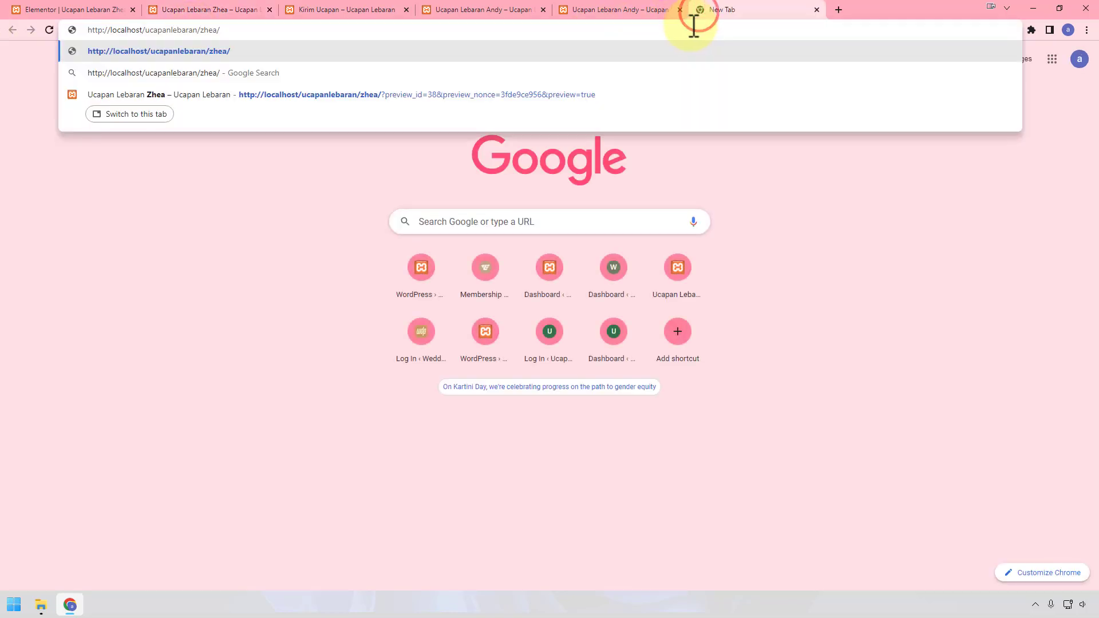
key("Return")
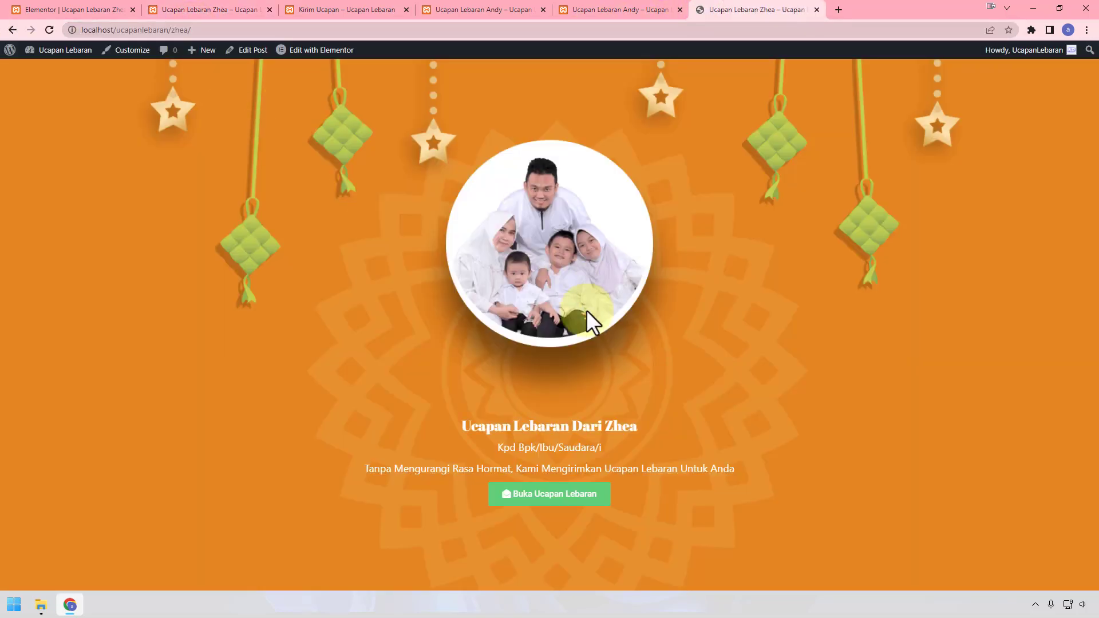
left_click(230, 30)
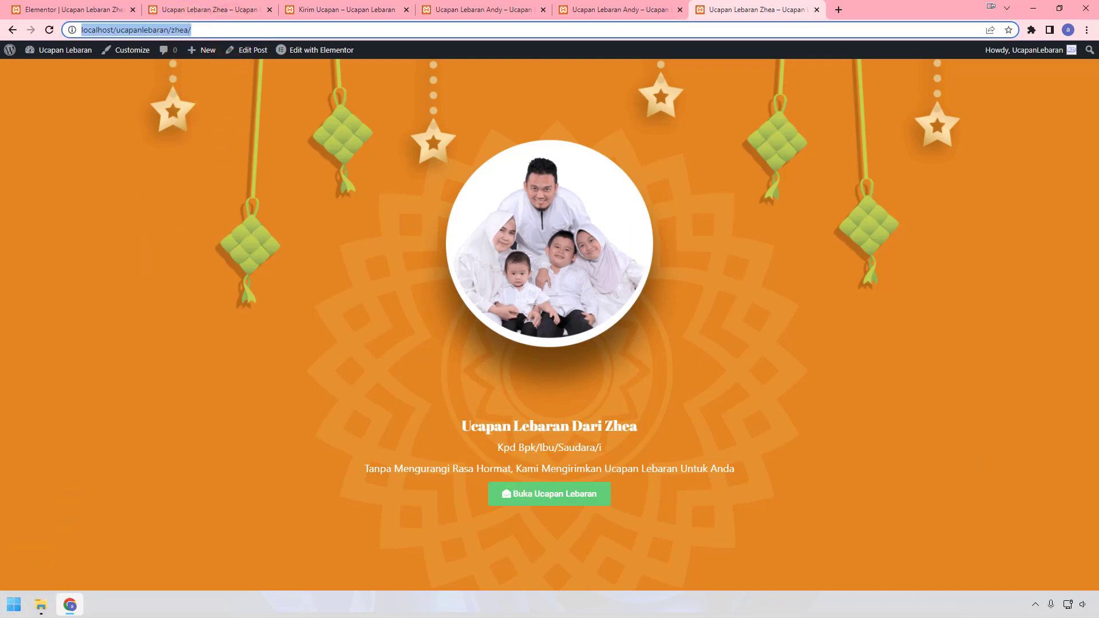
Step: Open Notepad and write the sample link domainanda.com/namaklien/?to= followed by a guest's name, with plus signs between the words
left_click(14, 604)
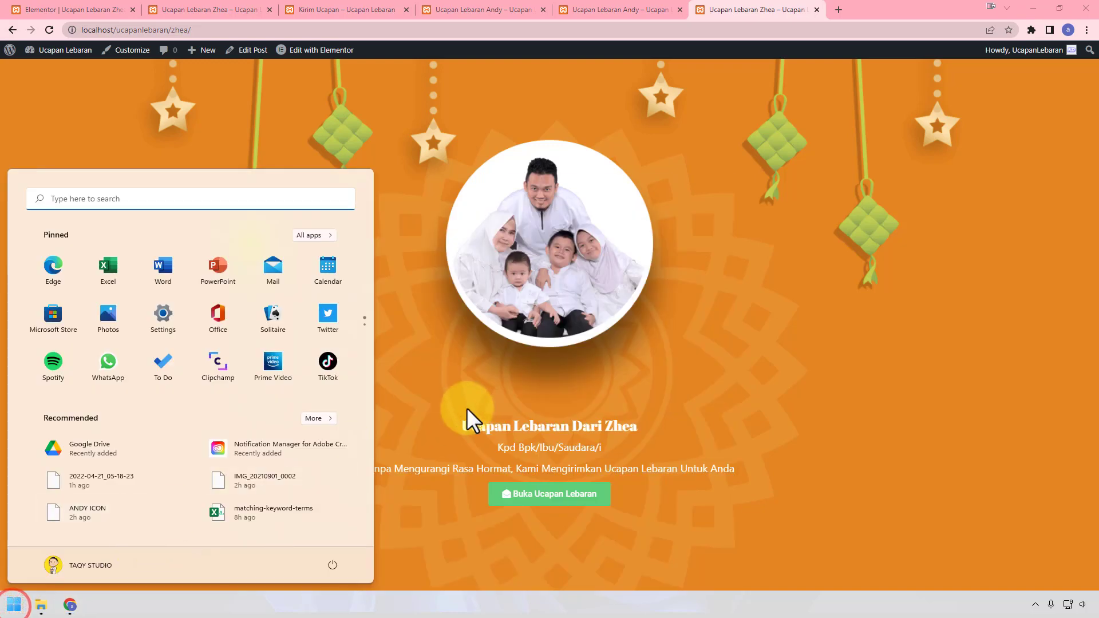
left_click(205, 203)
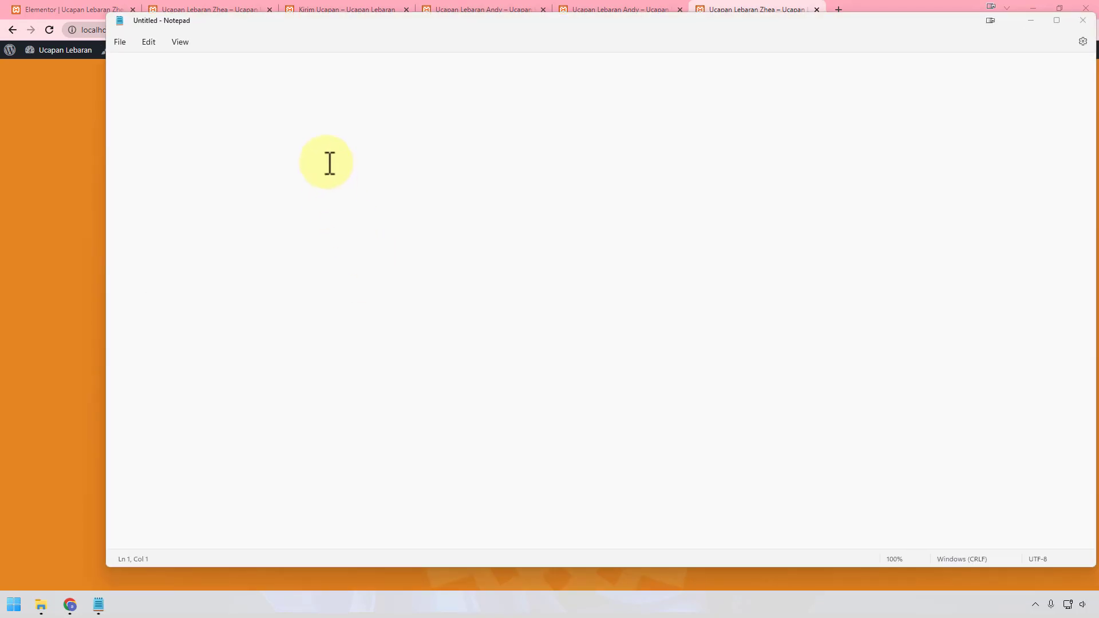
left_click(329, 163)
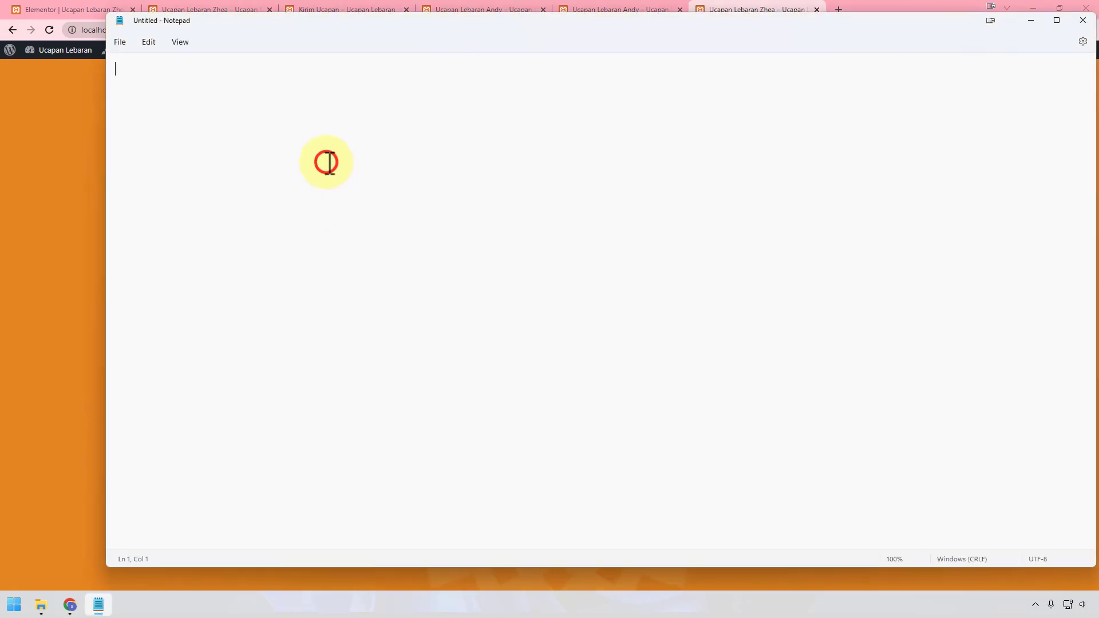
type("domainanda.com/namaklien/?to=")
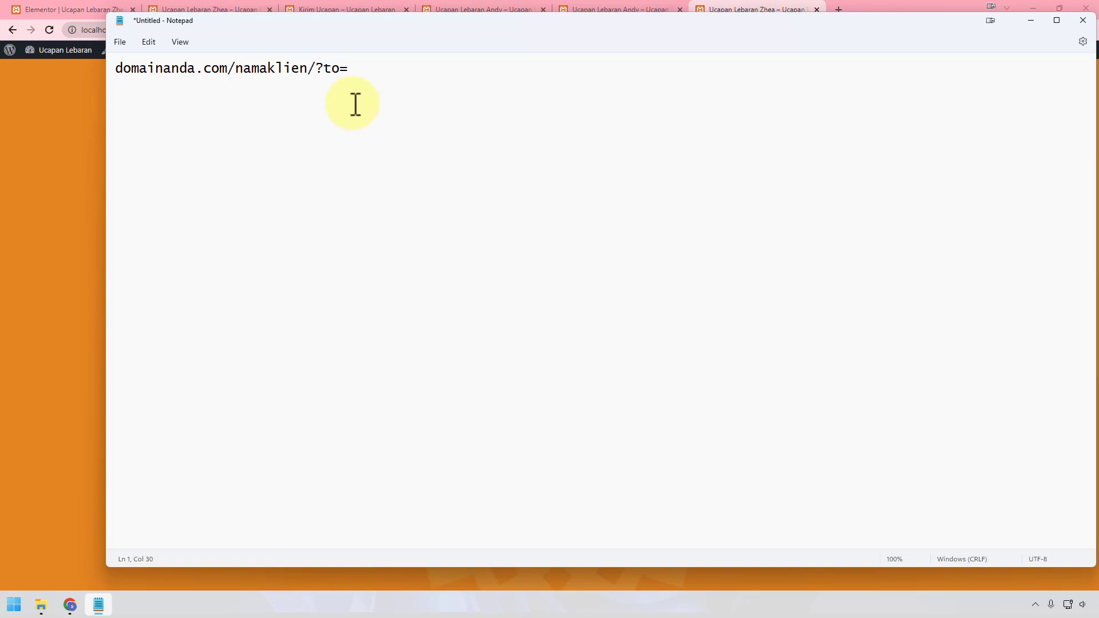
left_click_drag(306, 67, 353, 69)
left_click(358, 70)
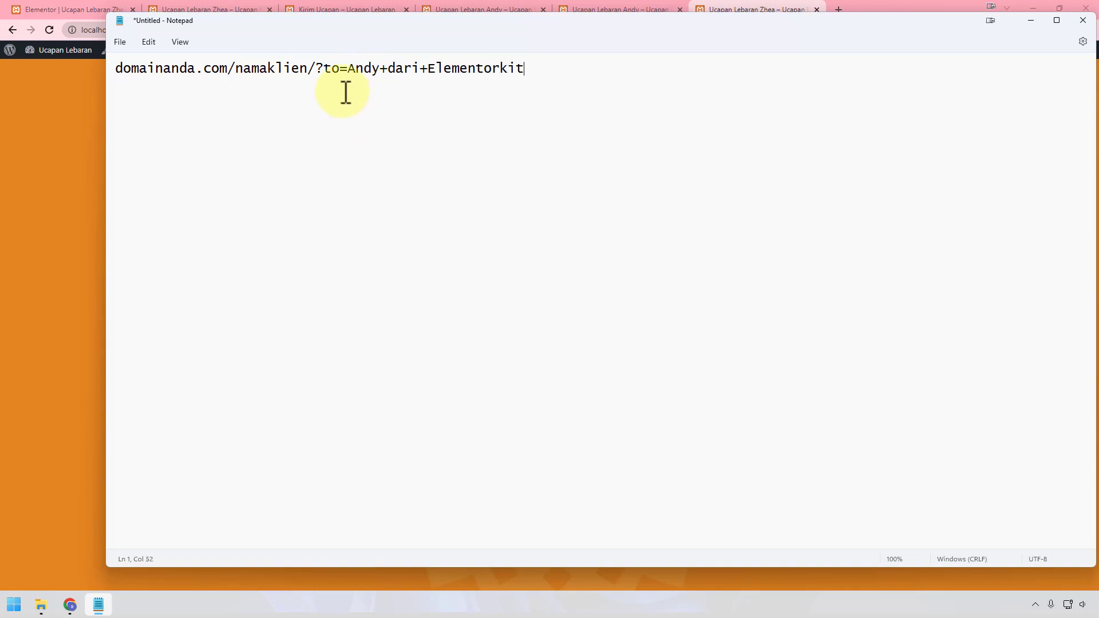
Step: Add the ?to= guest name parameter from Notepad to the post's address in Chrome, load it and check the name on the cover
left_click_drag(309, 68, 601, 54)
key("ctrl+c")
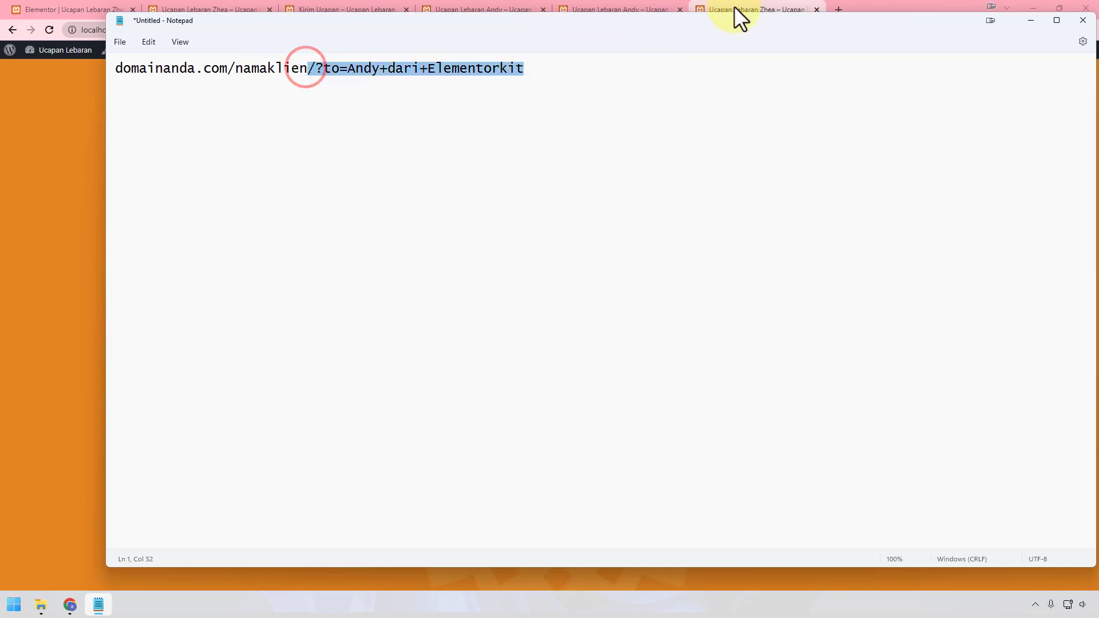
left_click(751, 2)
left_click(222, 30)
key("ctrl+v")
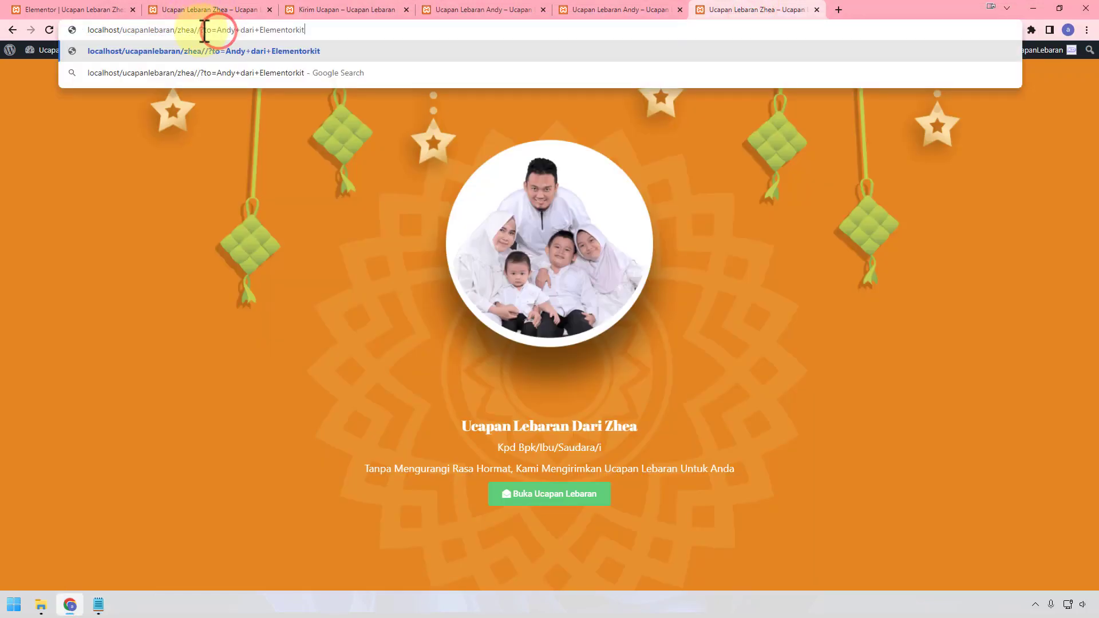
left_click(199, 30)
key("Return")
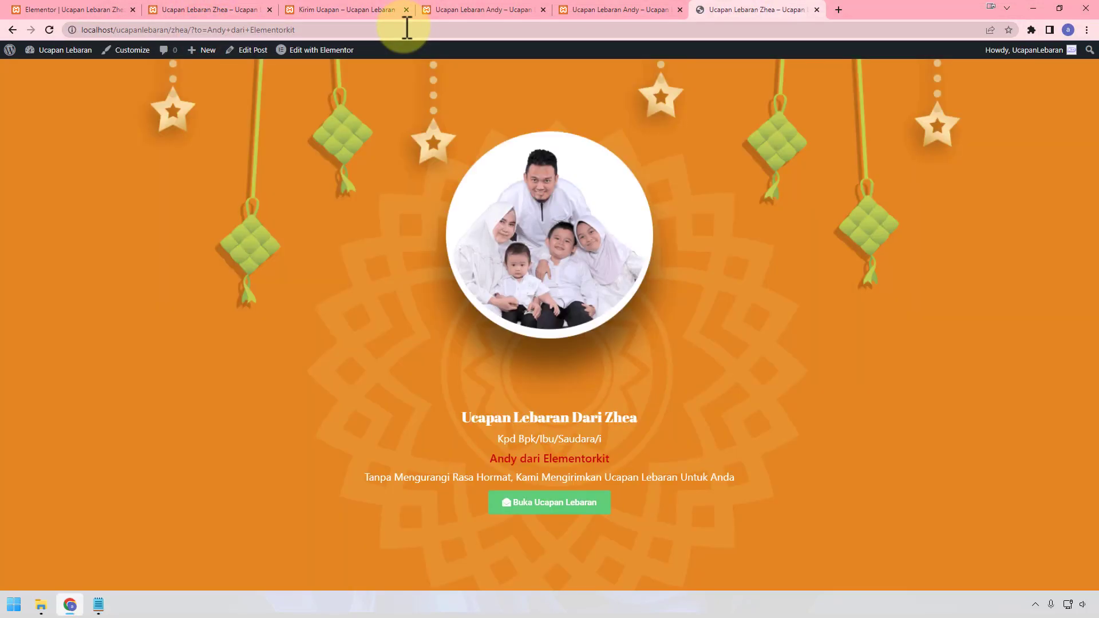
left_click_drag(613, 461, 458, 461)
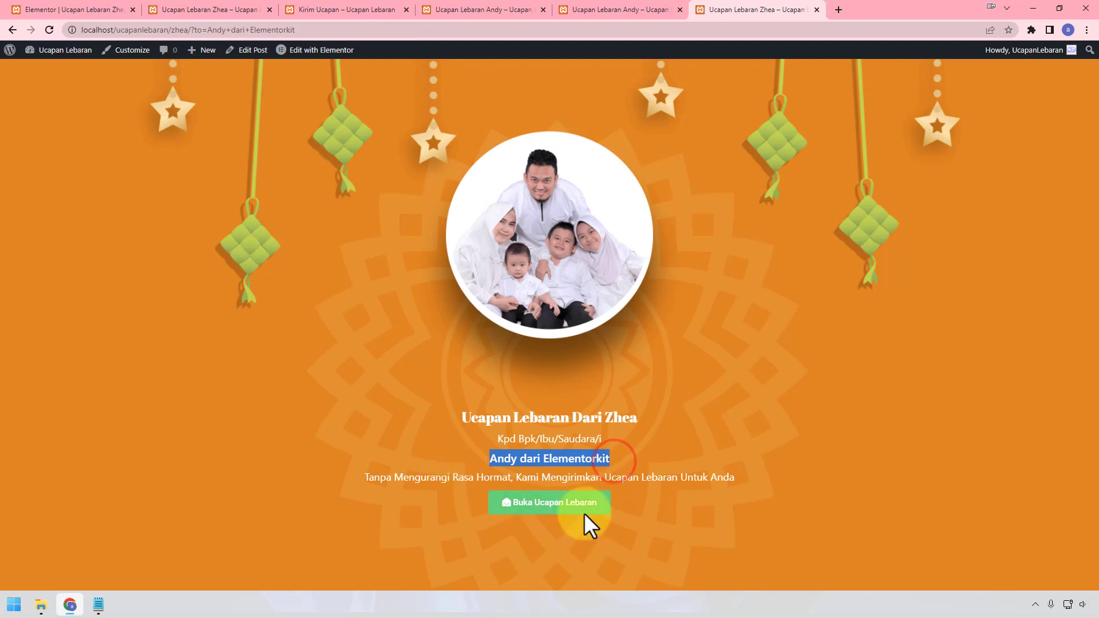
left_click(571, 460)
left_click(547, 457)
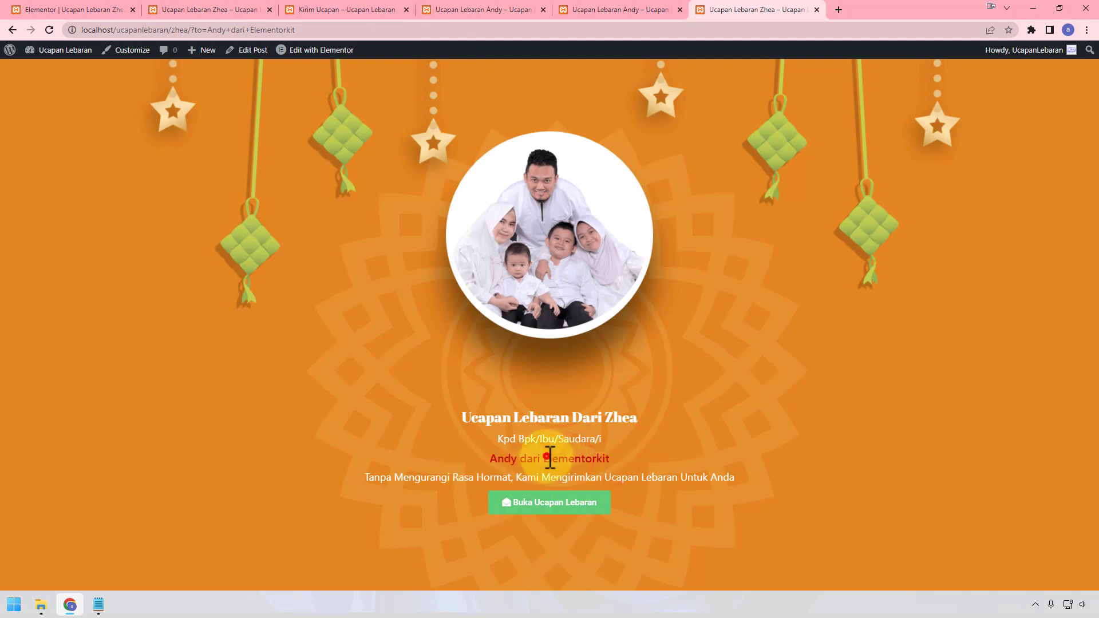
Step: Set the Invitation widget's Invitation Name typography to Times New Roman, size 25 px and weight 500
left_click(72, 11)
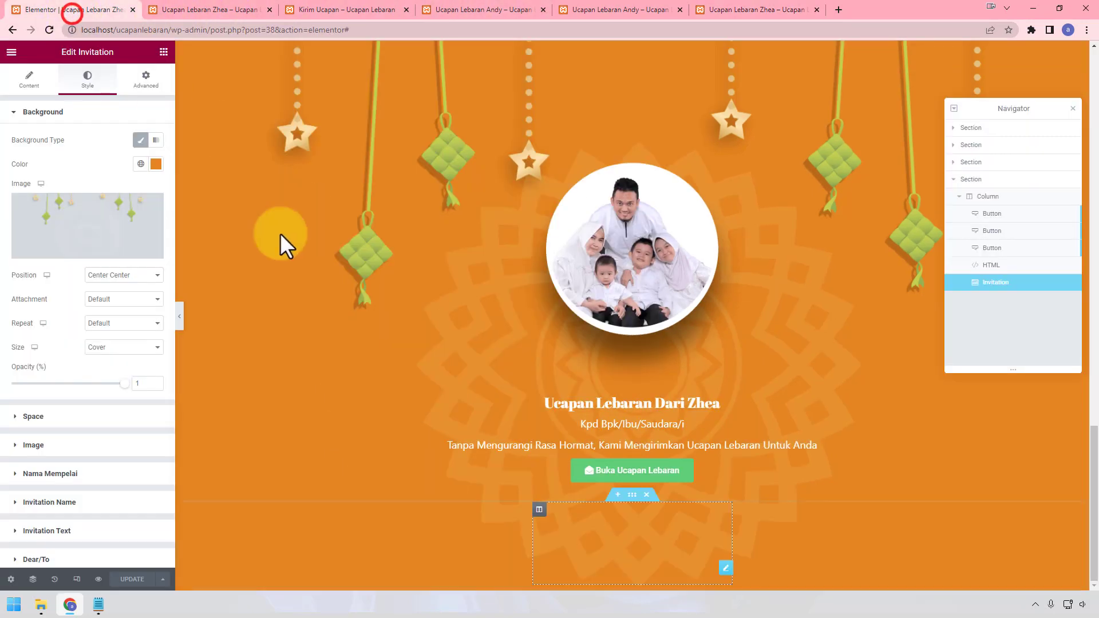
left_click(90, 86)
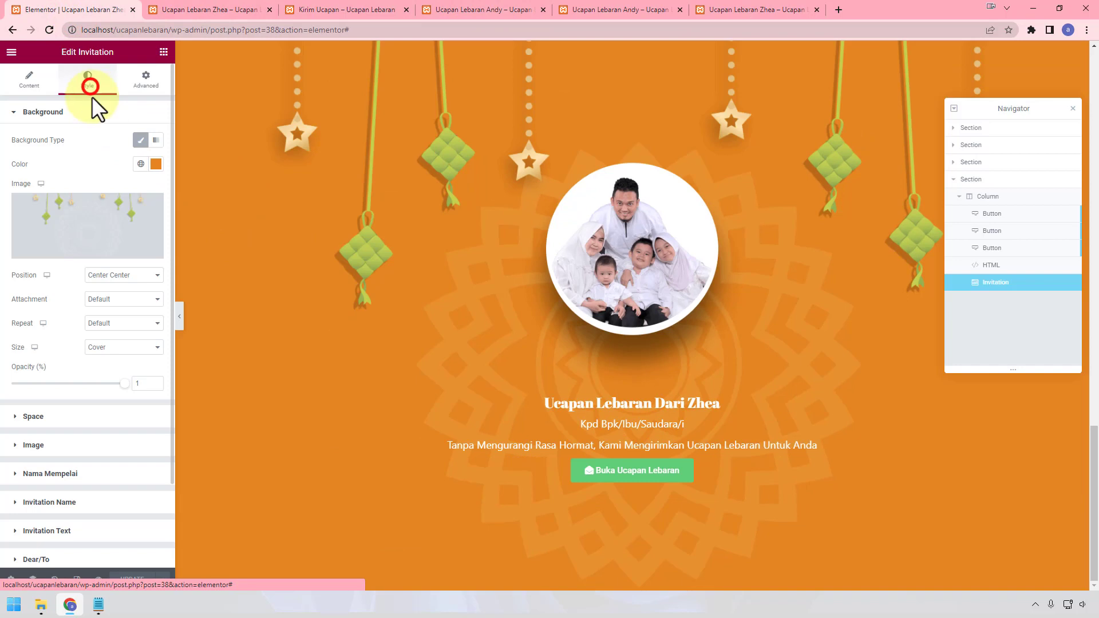
left_click(69, 502)
left_click(155, 254)
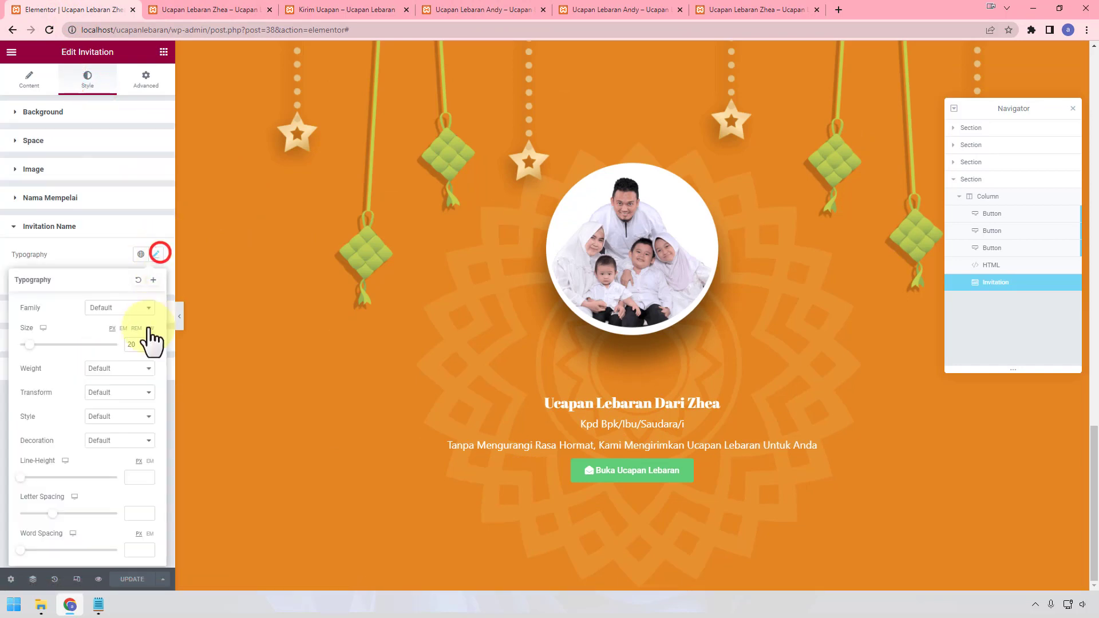
double_click(138, 343)
type("25")
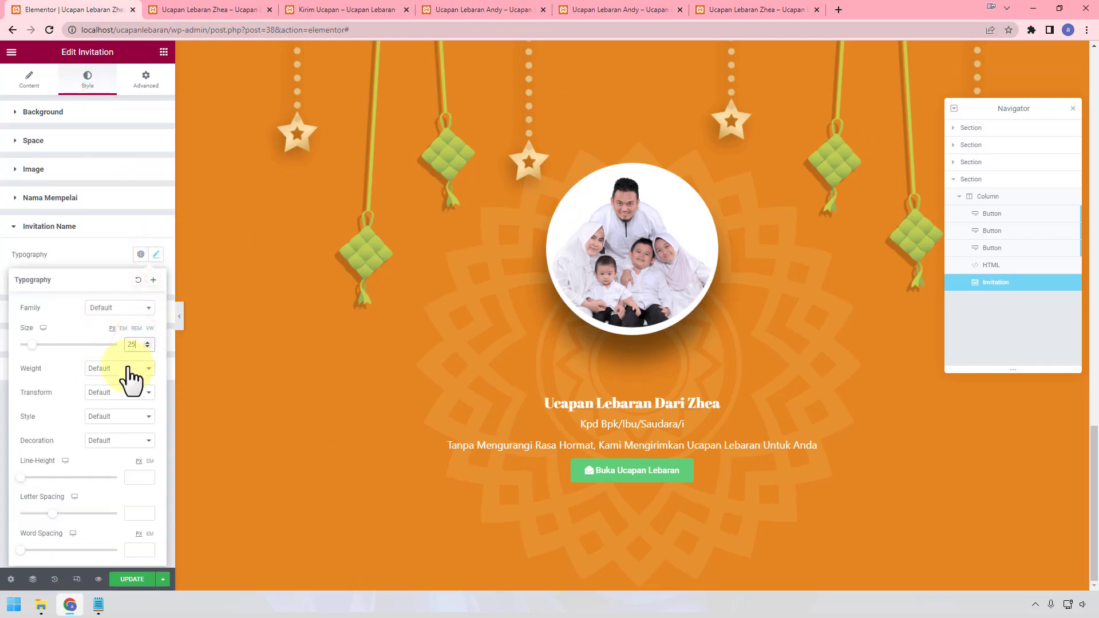
left_click(105, 307)
scroll(117, 395, "down", 2)
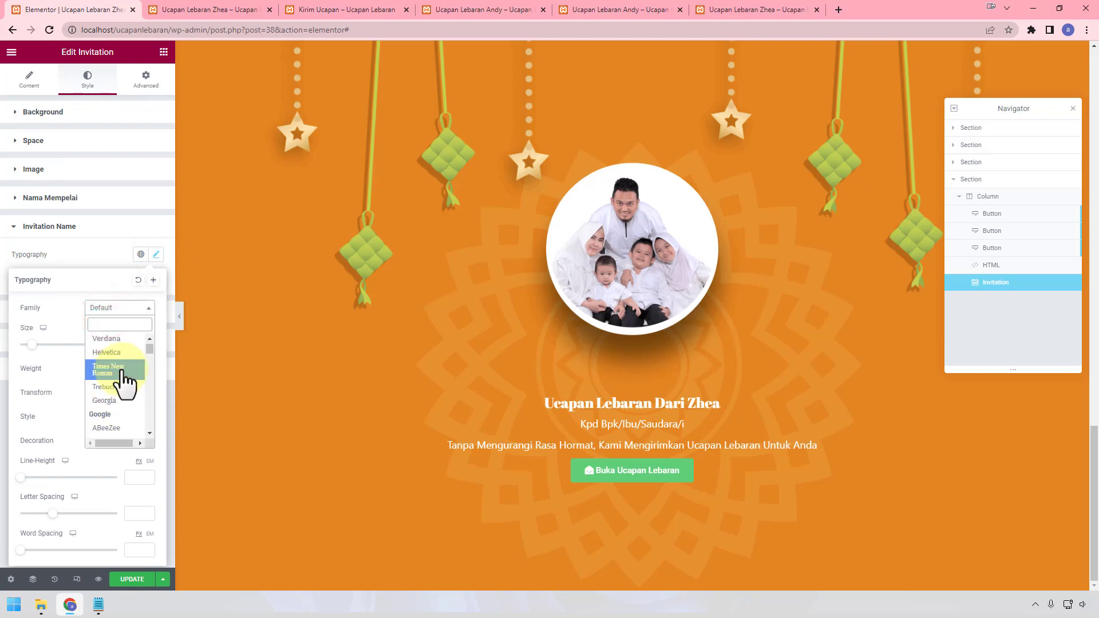
left_click(120, 369)
left_click(118, 368)
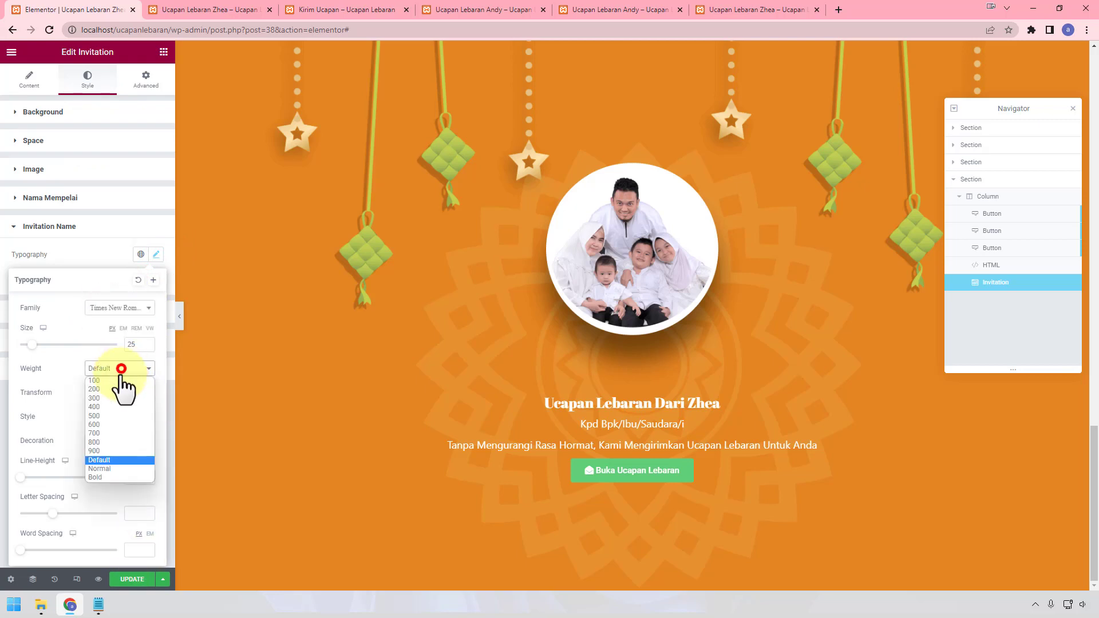
left_click(118, 417)
Step: Update the post and reload the personalised page to inspect the guest name's new typography
left_click(125, 579)
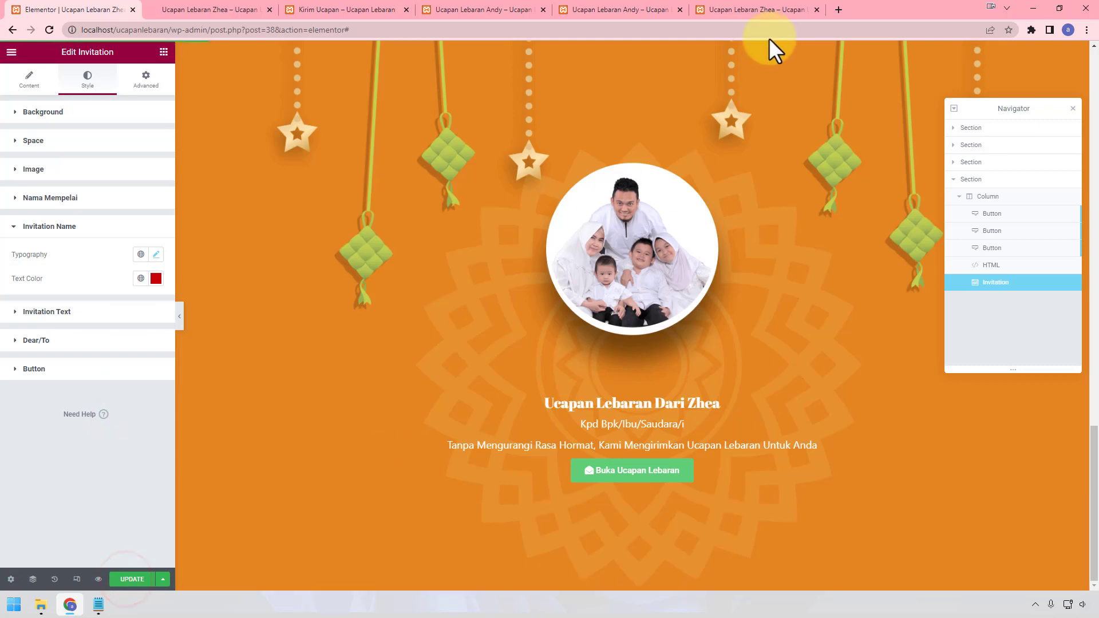
left_click(752, 8)
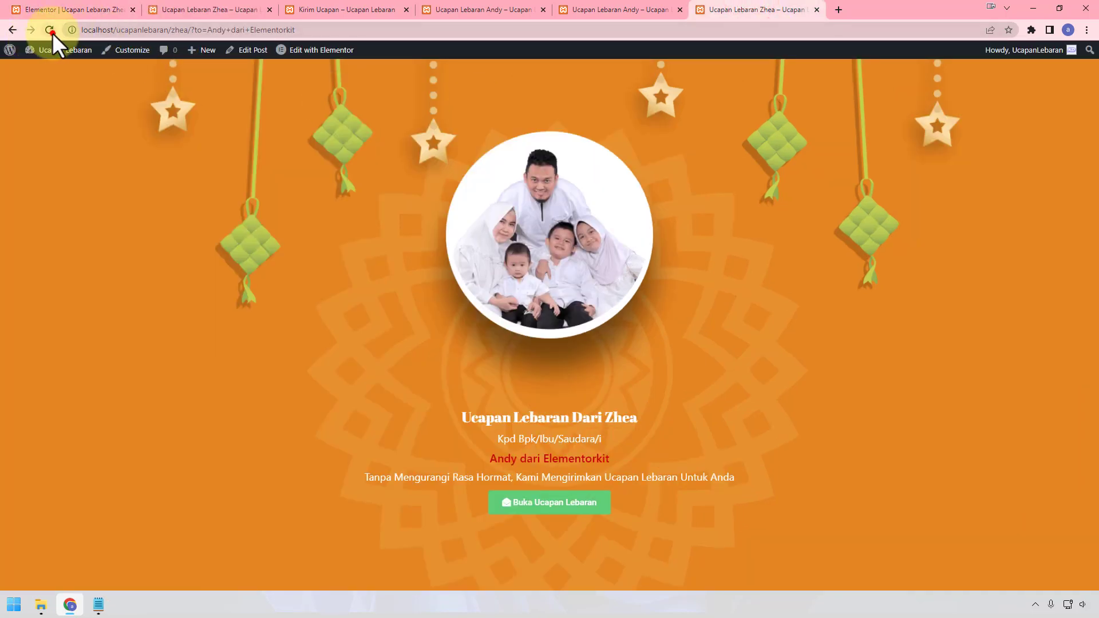
left_click(49, 30)
left_click_drag(629, 463, 471, 461)
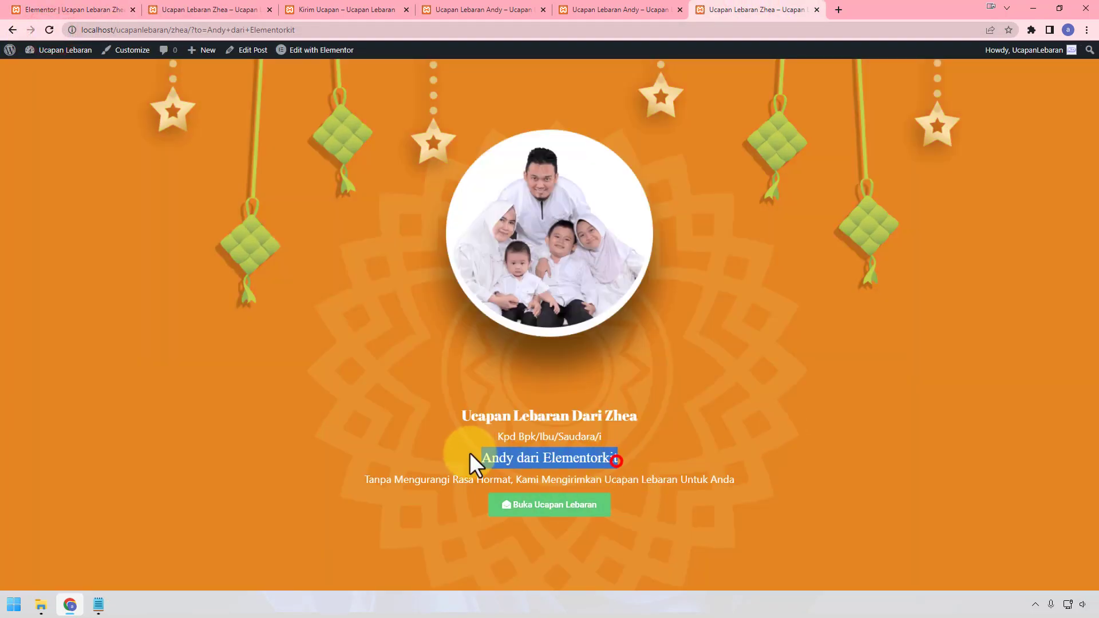
left_click(575, 468)
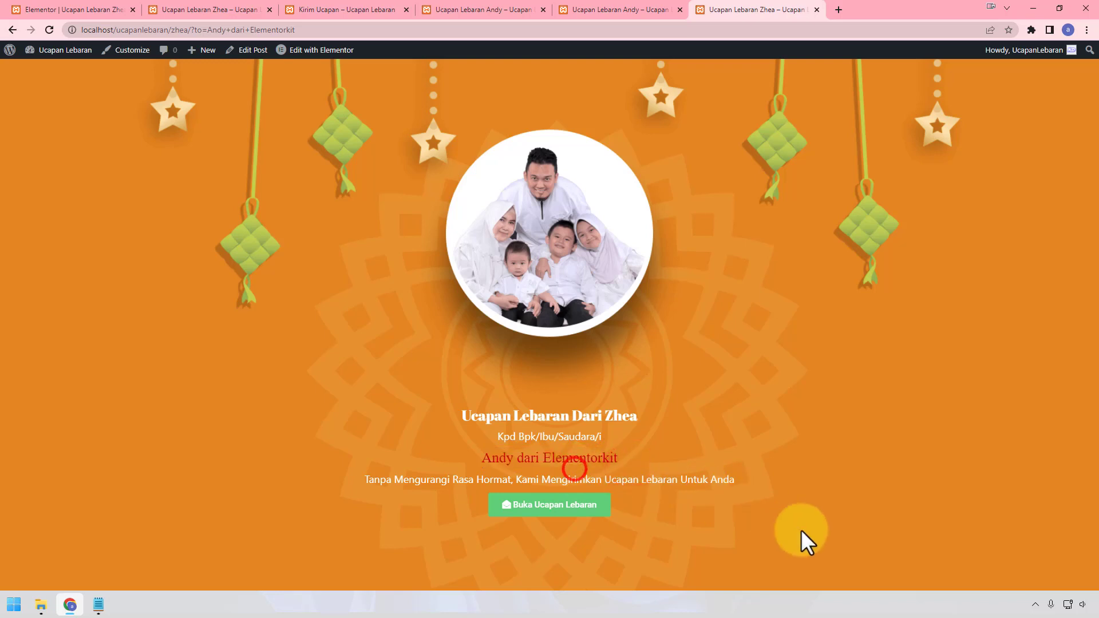
Step: Change the Invitation Name text colour to white and its font weight to 700
left_click(55, 11)
left_click(155, 278)
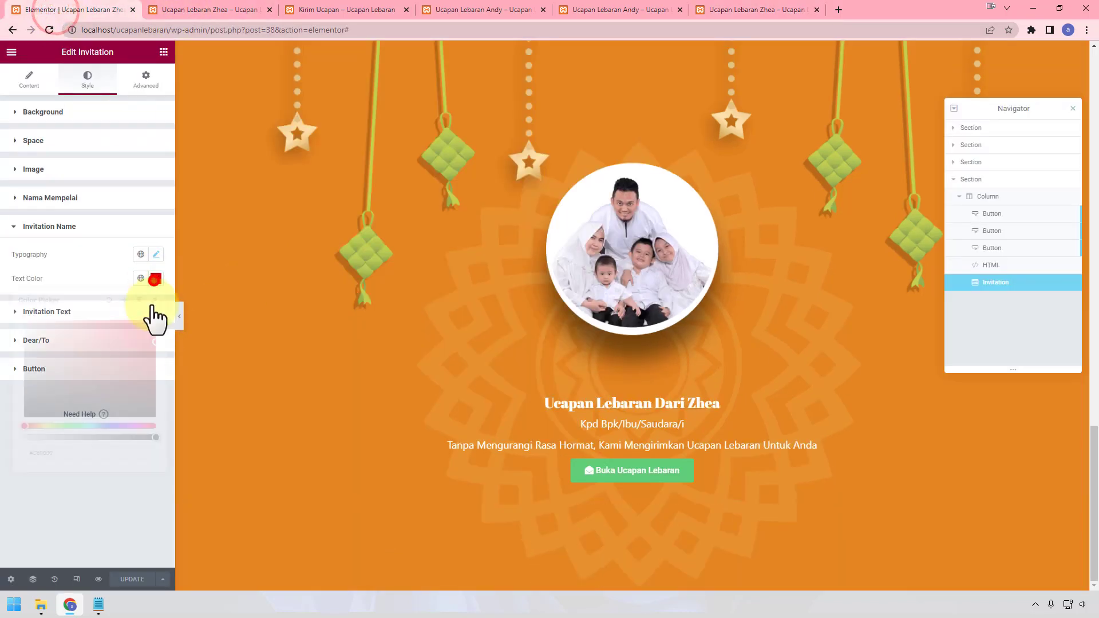
left_click(75, 265)
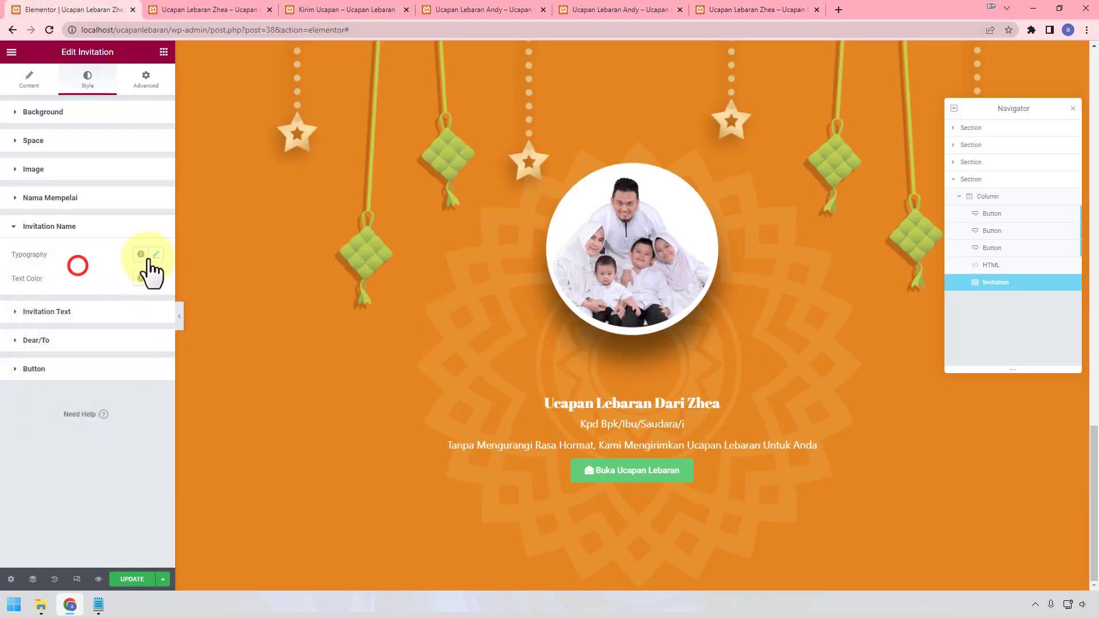
left_click(156, 254)
left_click(131, 371)
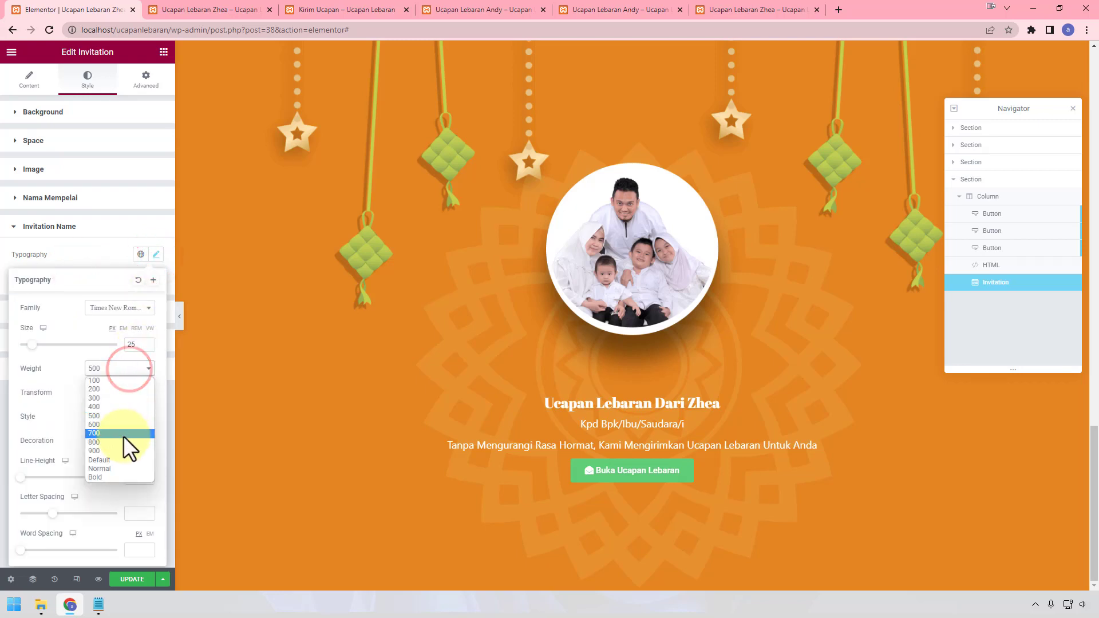
left_click(123, 436)
Step: Update the post, reload the personalised page and open the greeting from its cover
left_click(123, 579)
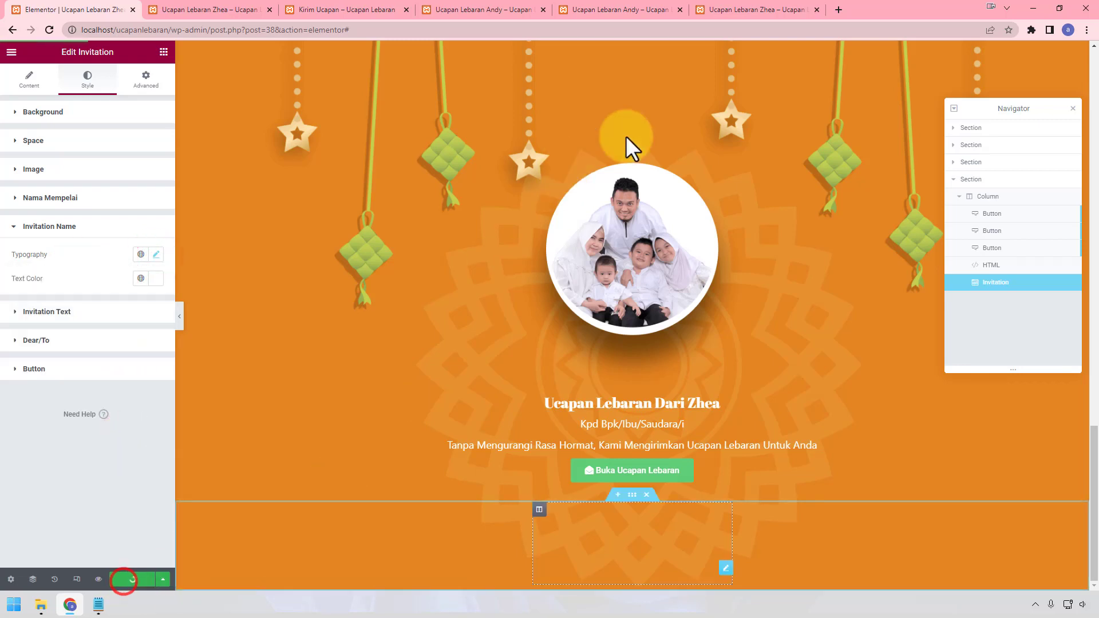
left_click(785, 8)
left_click(49, 30)
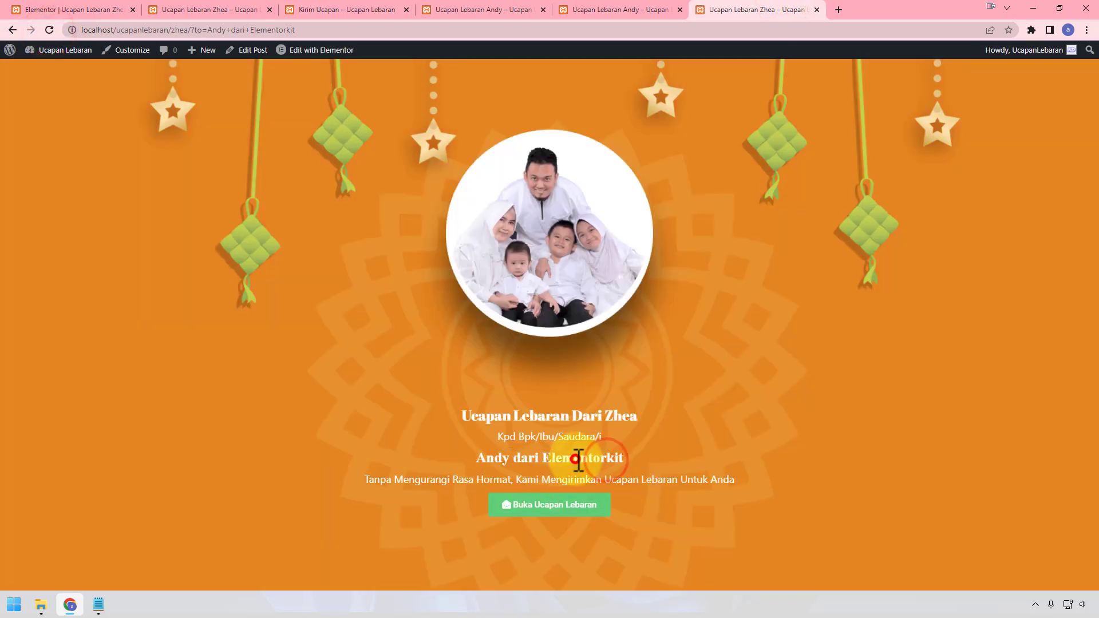
left_click(590, 503)
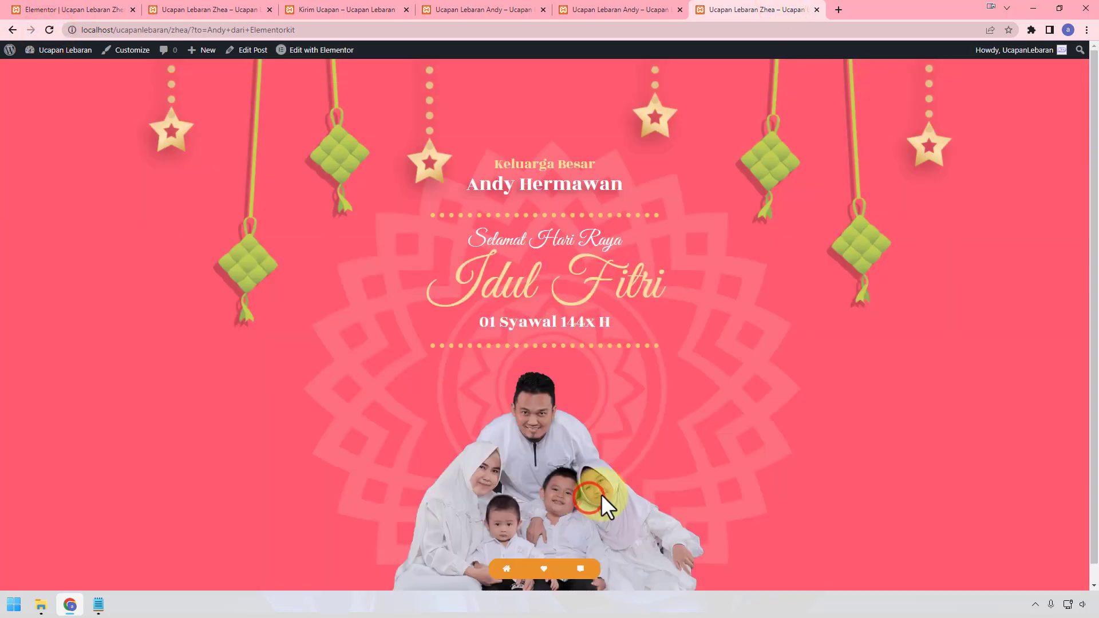
Step: Go to the greeting's guest book form and check its name and message fields
left_click(544, 569)
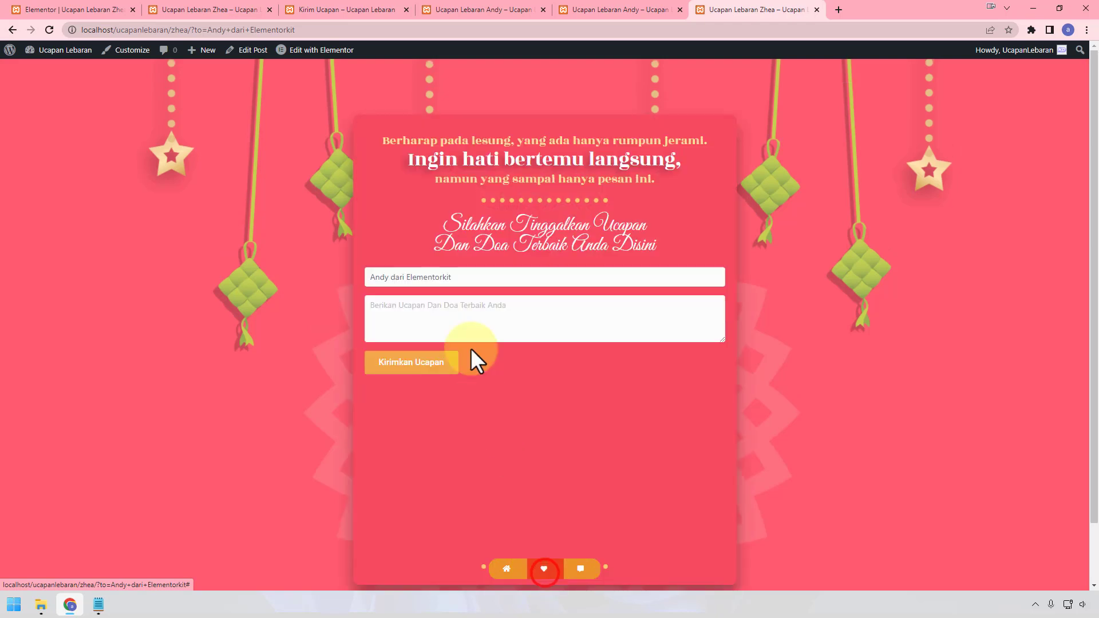
left_click(479, 279)
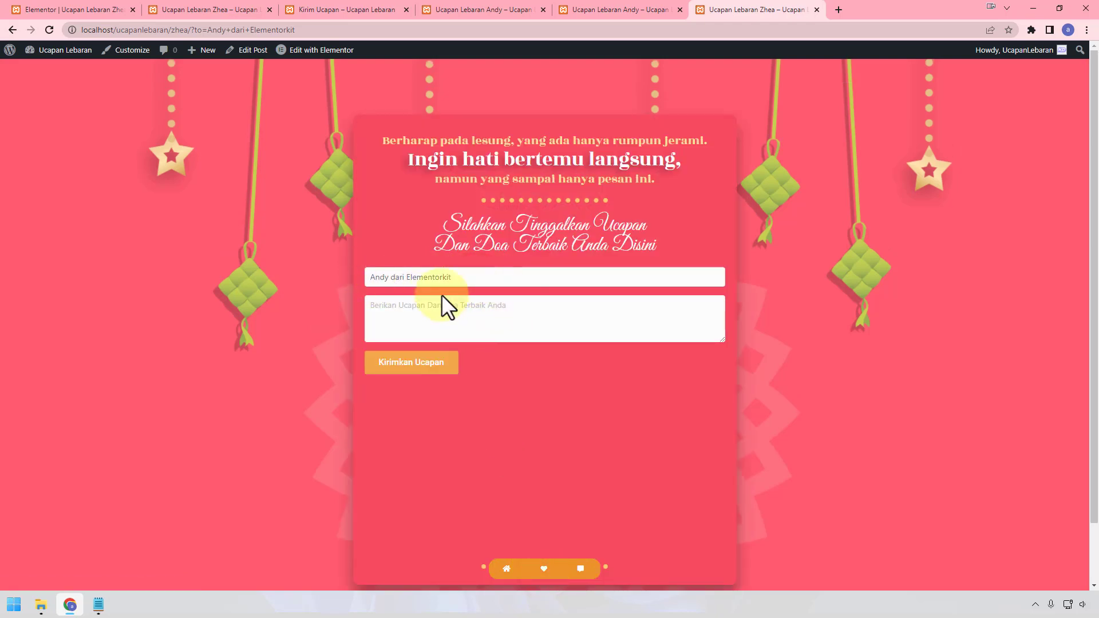
left_click(398, 273)
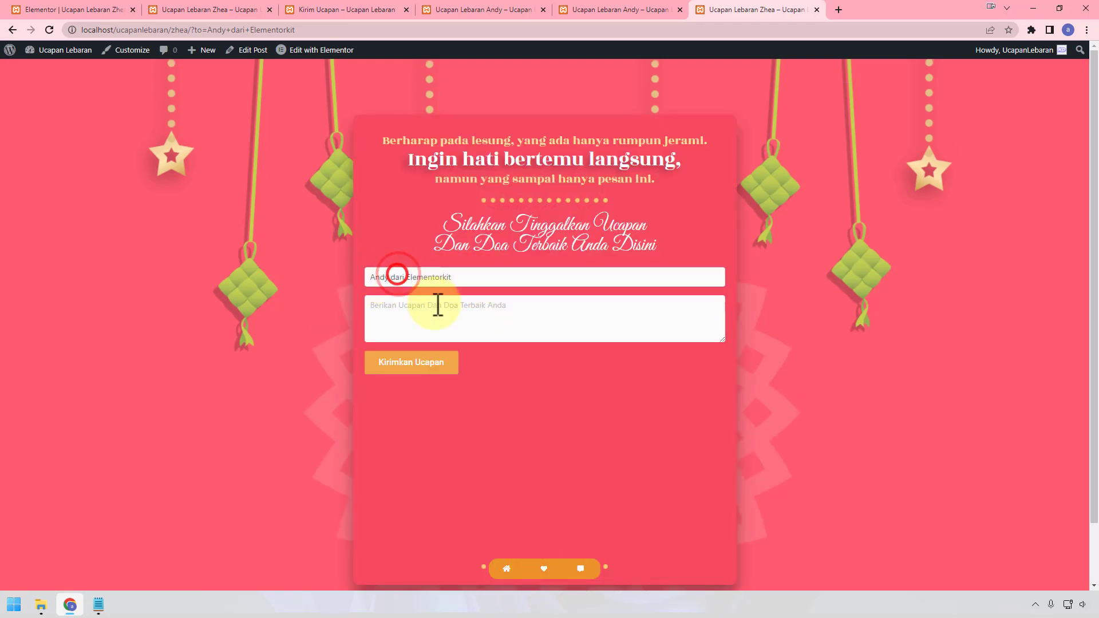
left_click(409, 337)
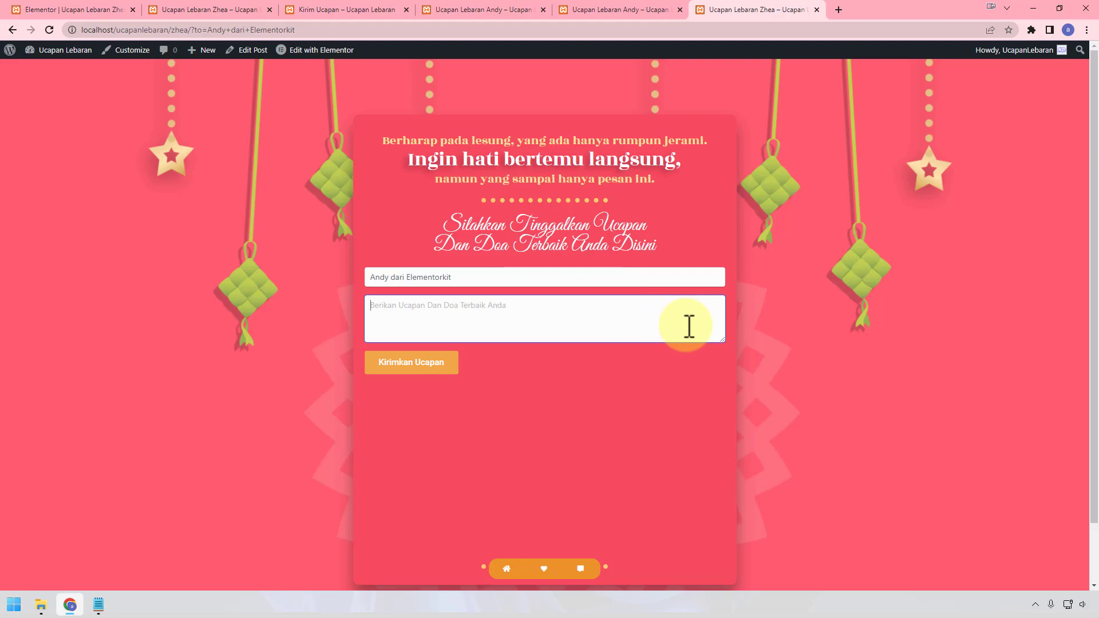
Step: Review the existing Kirim Ucapan page's guest name and introductory text fields, comparing it with the greeting's editor and preview
left_click(332, 9)
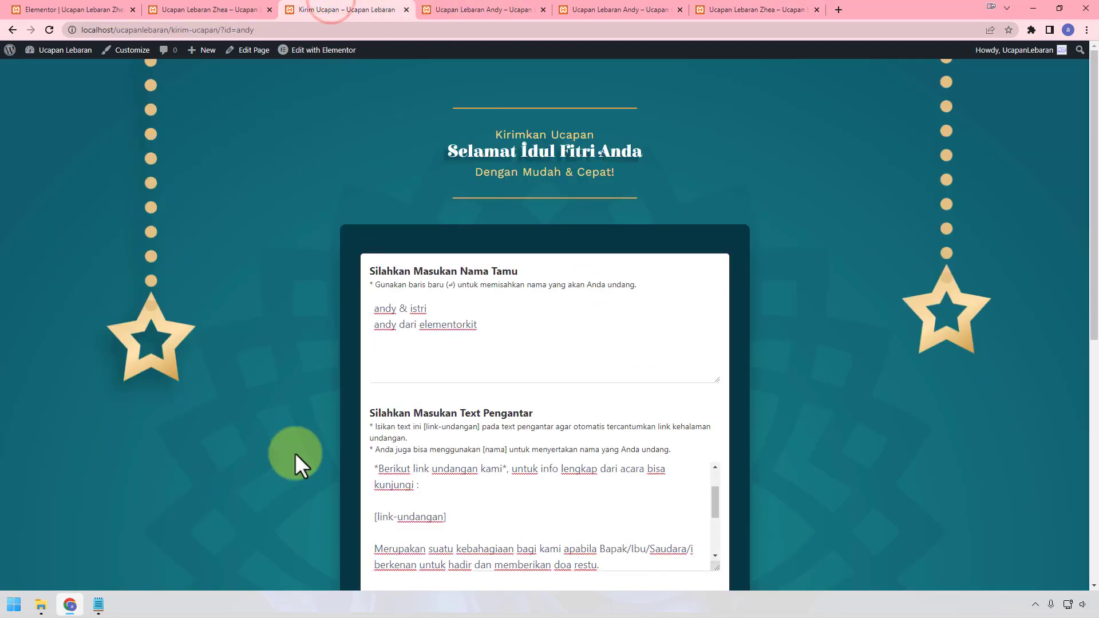
scroll(726, 433, "down", 8)
scroll(775, 471, "up", 10)
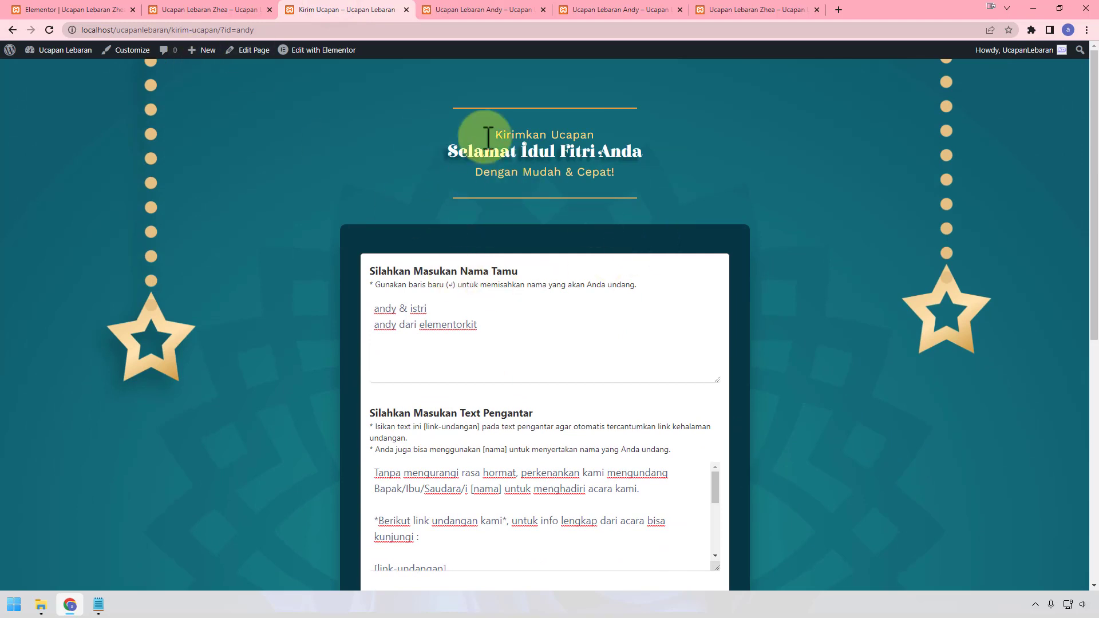
left_click(72, 9)
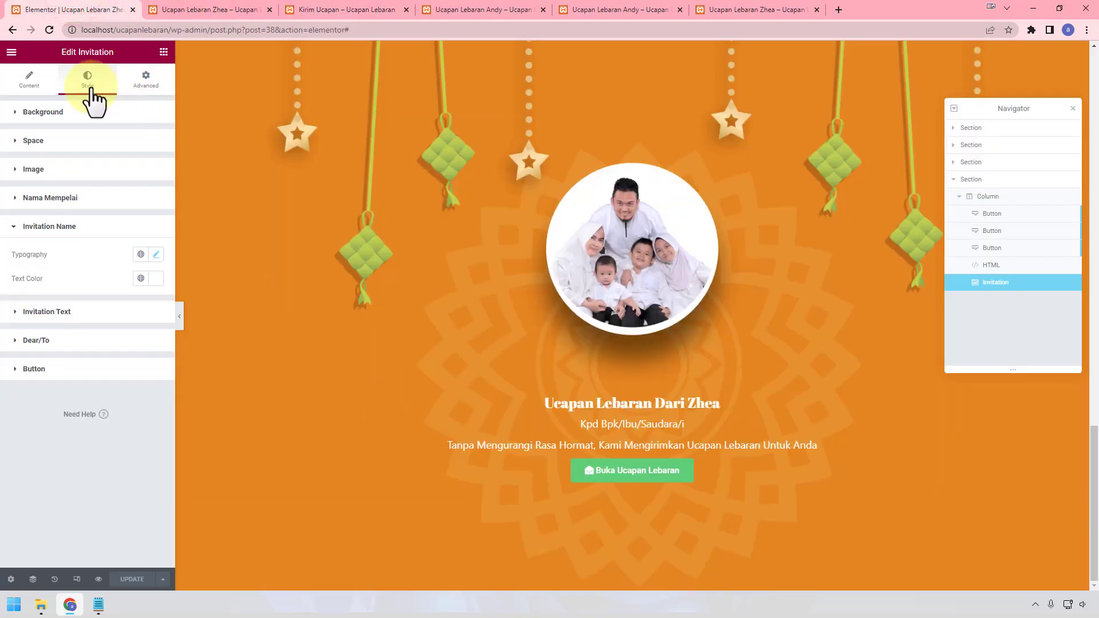
left_click(209, 10)
mouse_move(65, 51)
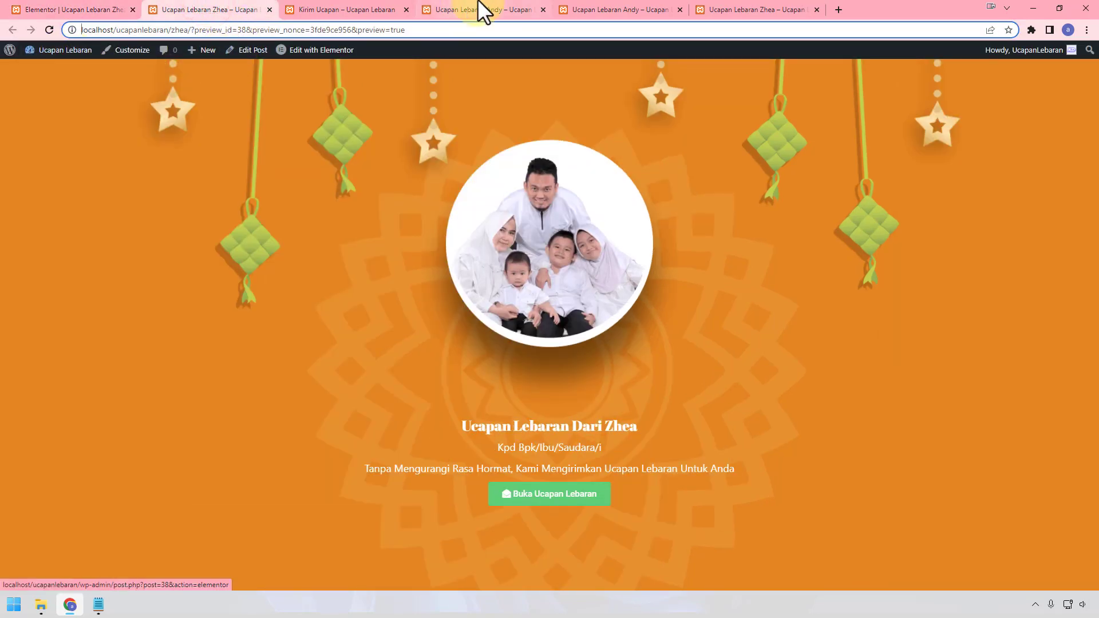
left_click(483, 10)
left_click(394, 9)
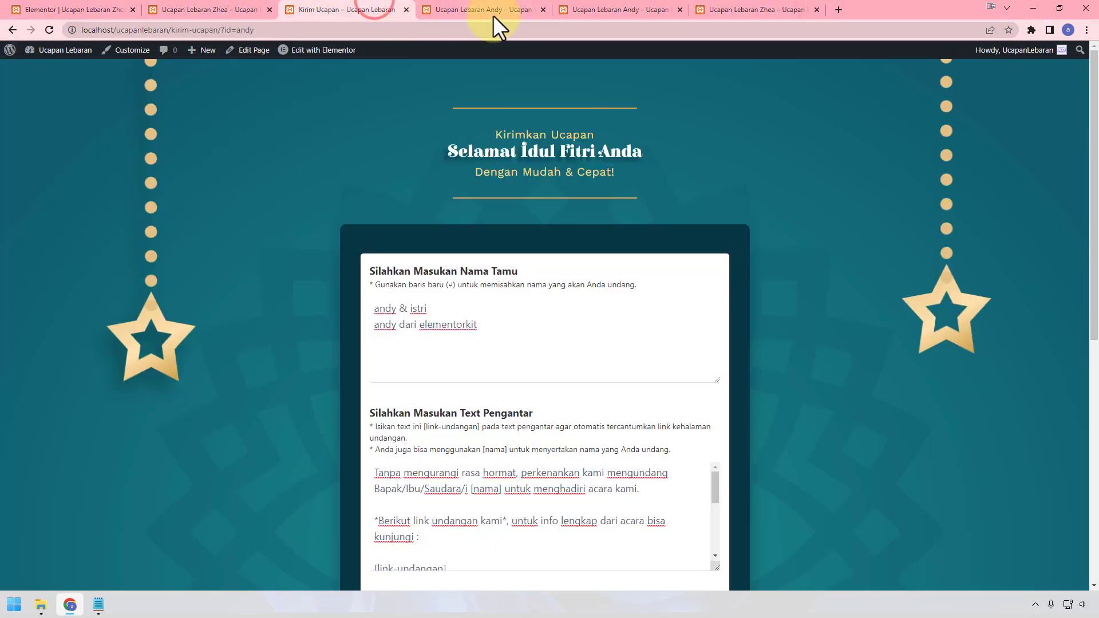
Step: Create a new WordPress page titled "Kirimkan Ucapan Lebaran" with the Elementor Canvas template
left_click(792, 14)
left_click(815, 10)
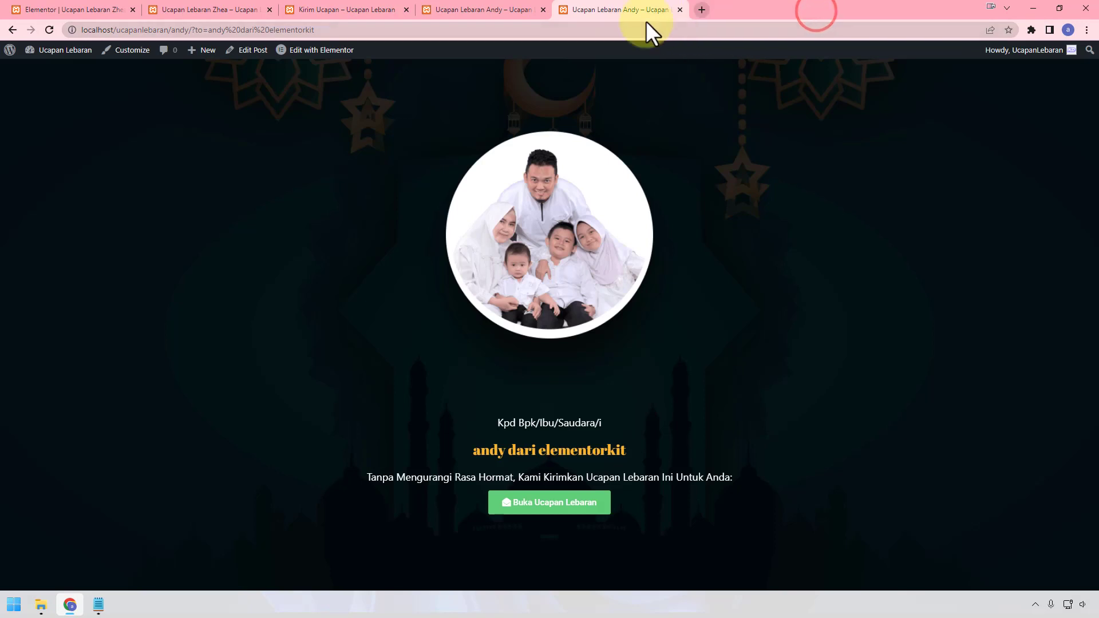
left_click(50, 71)
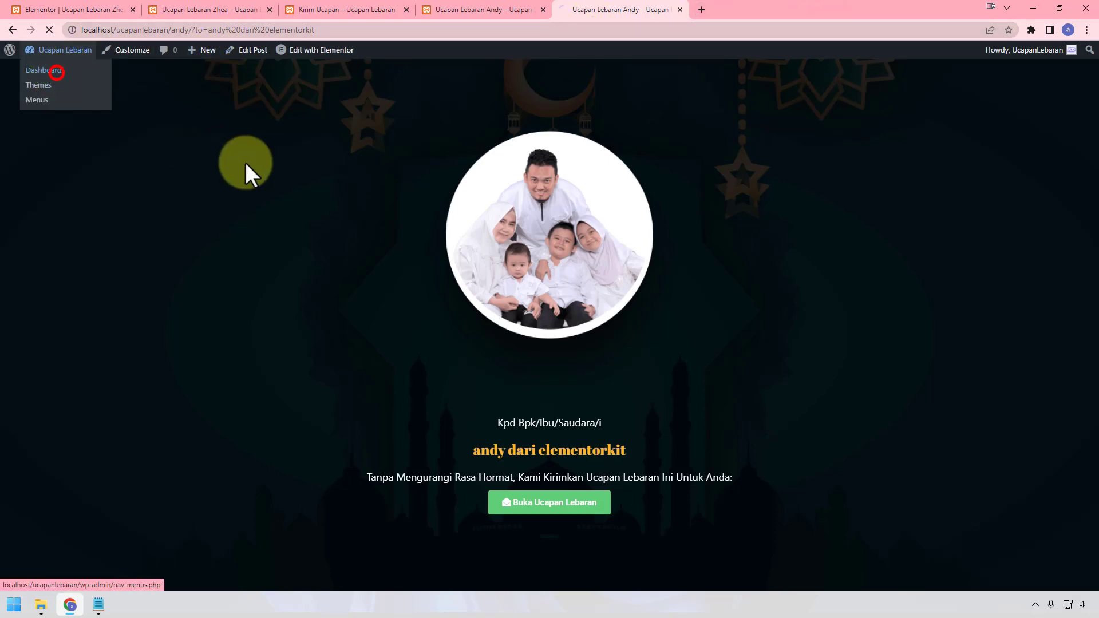
mouse_move(34, 194)
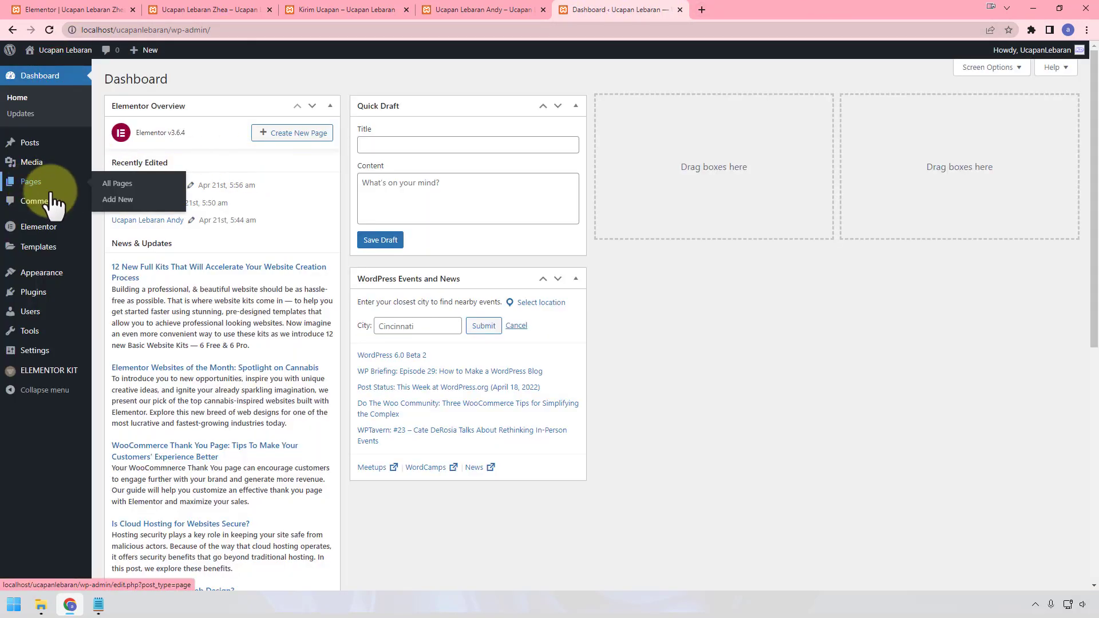
left_click(111, 199)
left_click(268, 108)
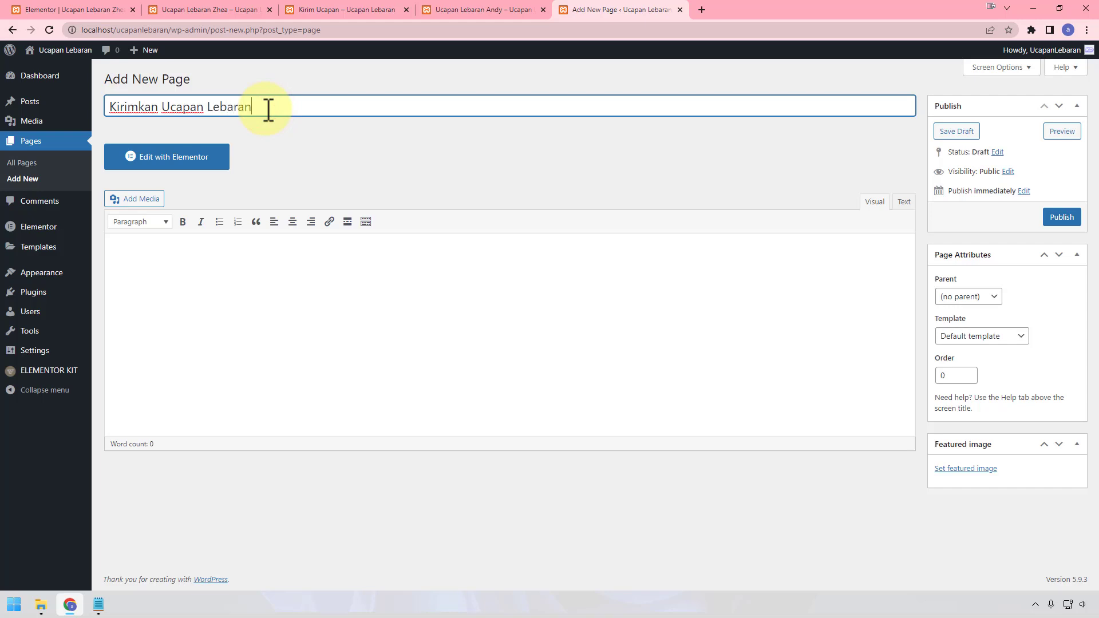
left_click(945, 336)
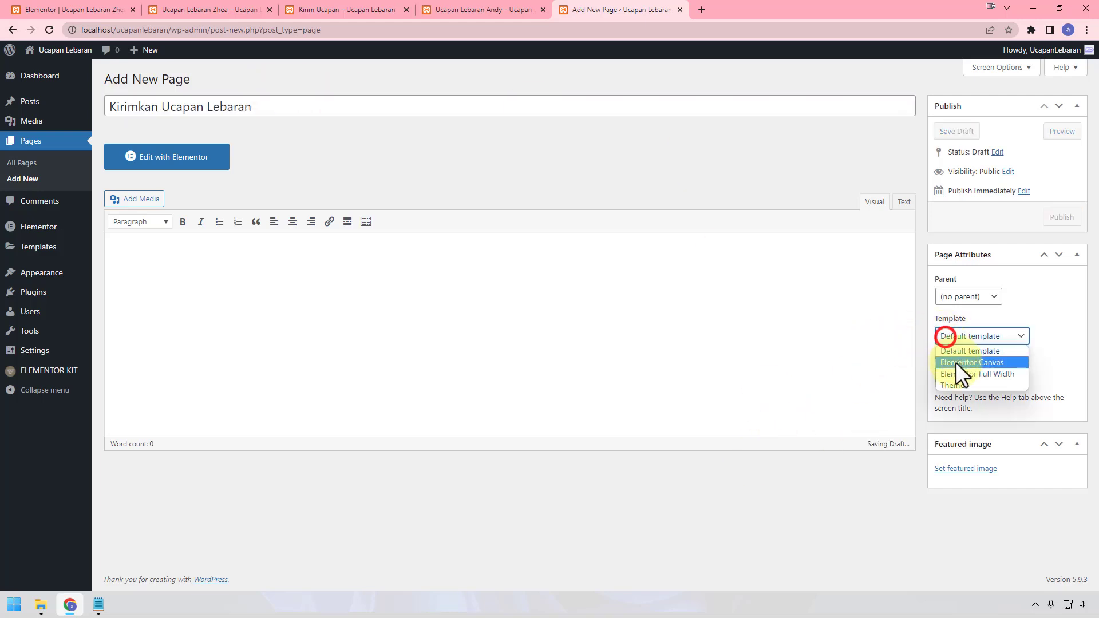
left_click(956, 362)
Step: Publish the page with the permalink slug "kirim" and open it for editing in Elementor
left_click(360, 126)
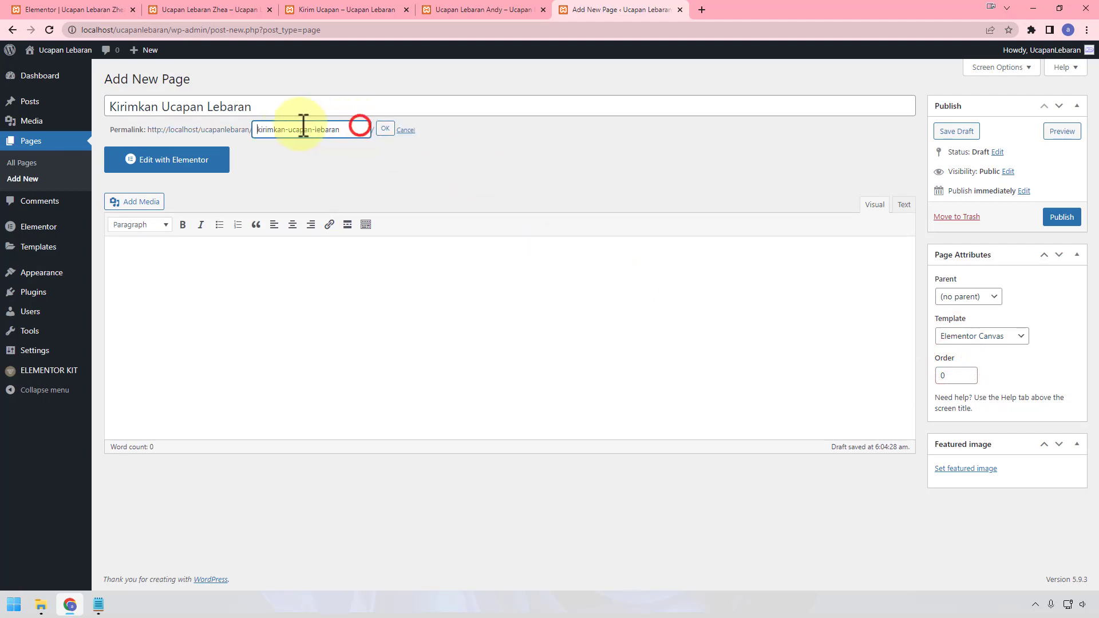
left_click_drag(270, 130, 363, 130)
type("kirim")
left_click(389, 128)
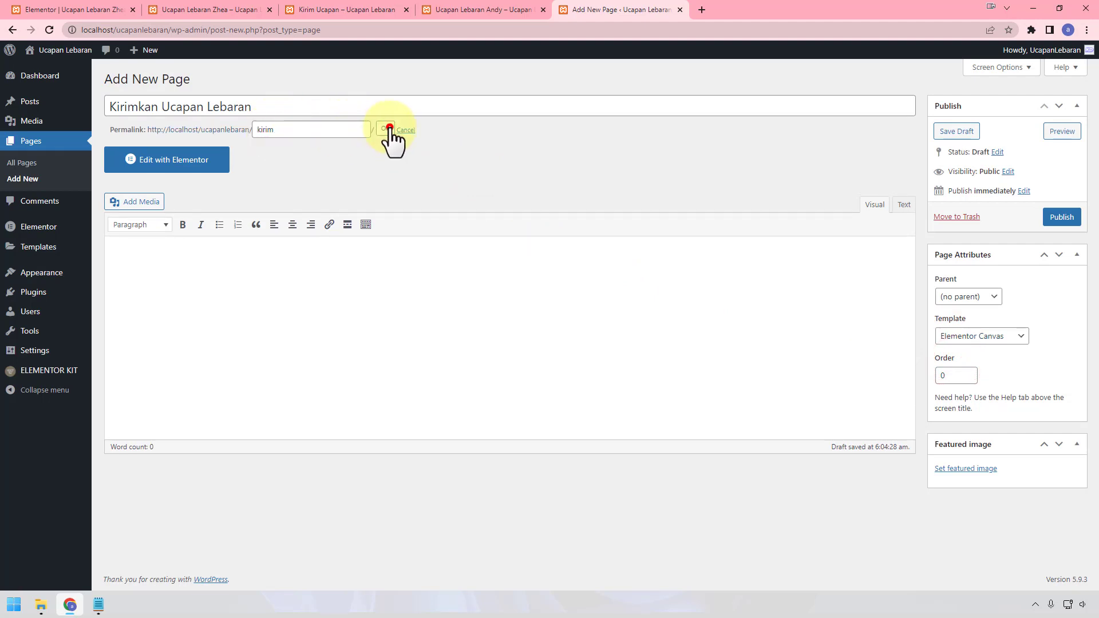
left_click(1060, 220)
left_click(172, 197)
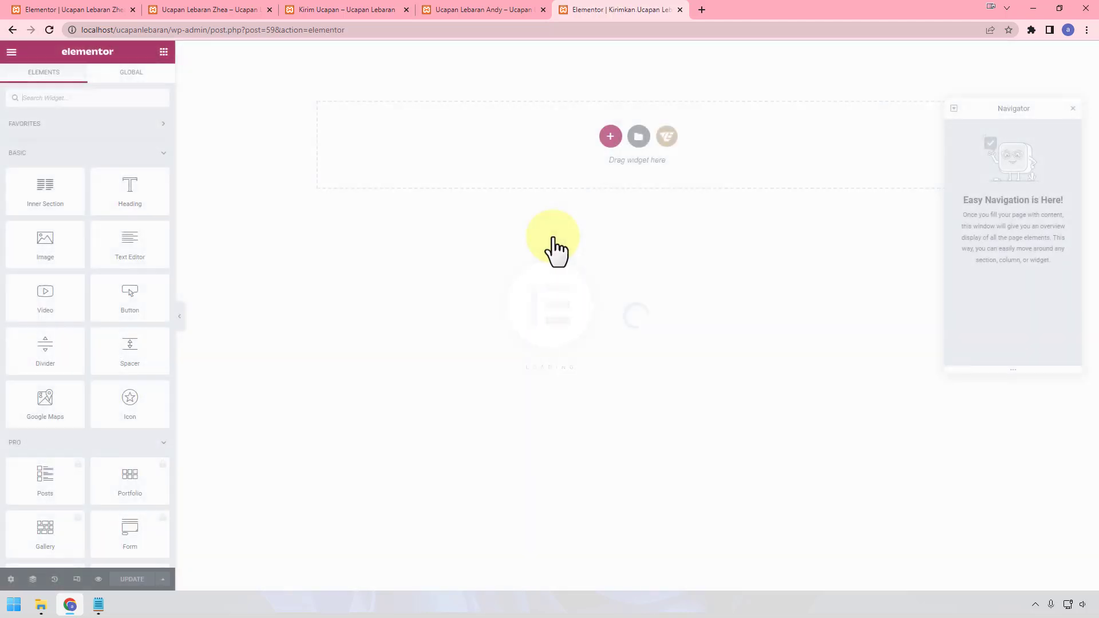
Step: Reload the Lebaran greeting post in its Elementor editor and open the greeting from its cover
left_click(39, 8)
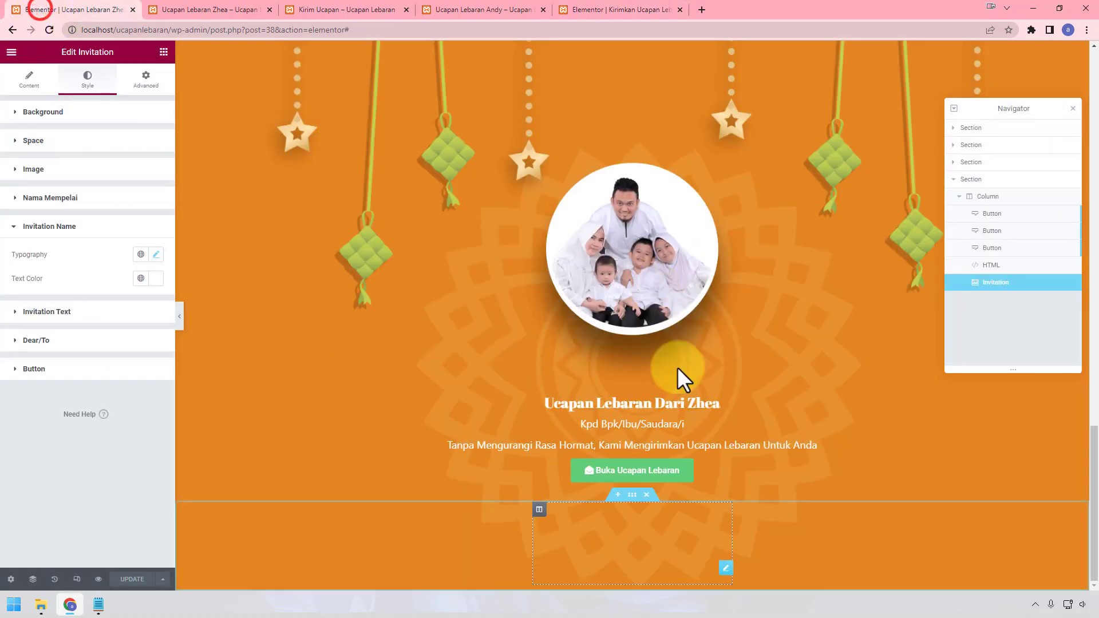
left_click(638, 473)
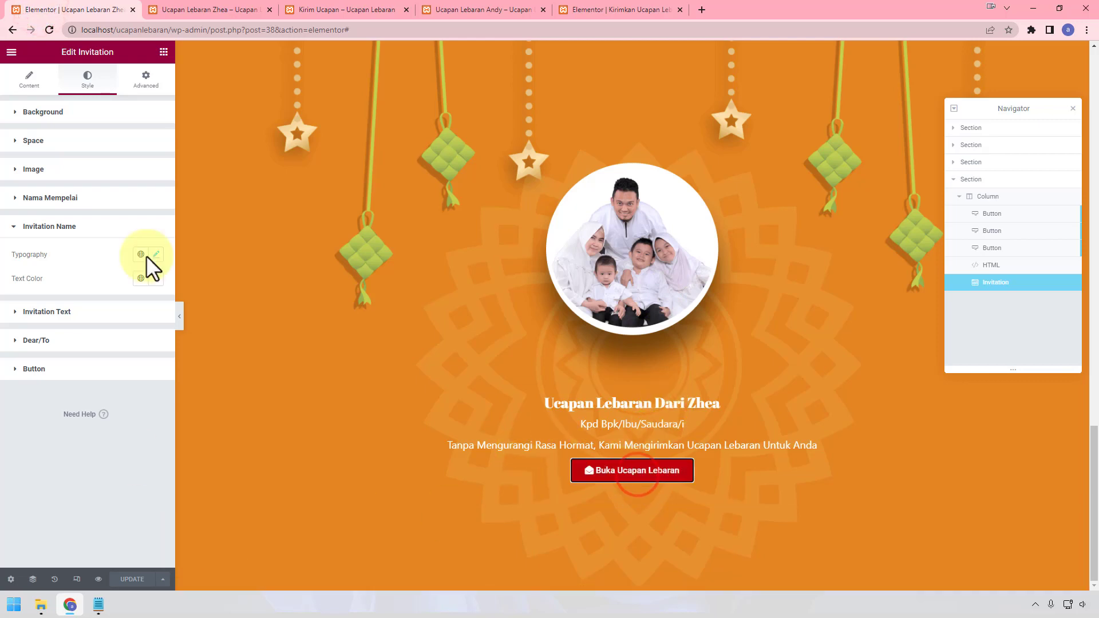
left_click(648, 467)
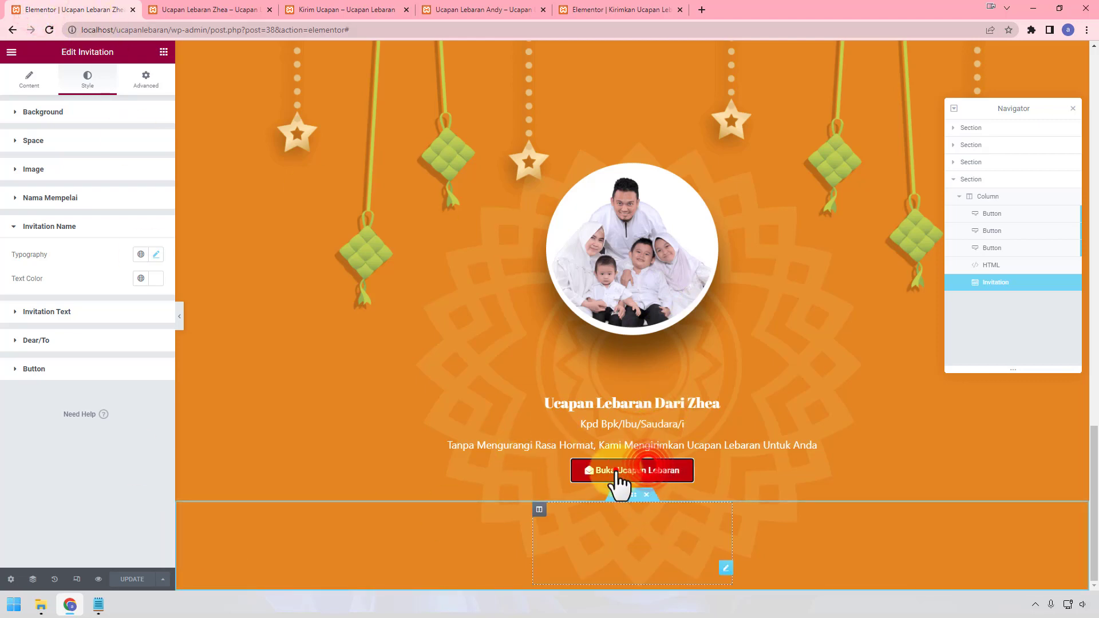
left_click(48, 31)
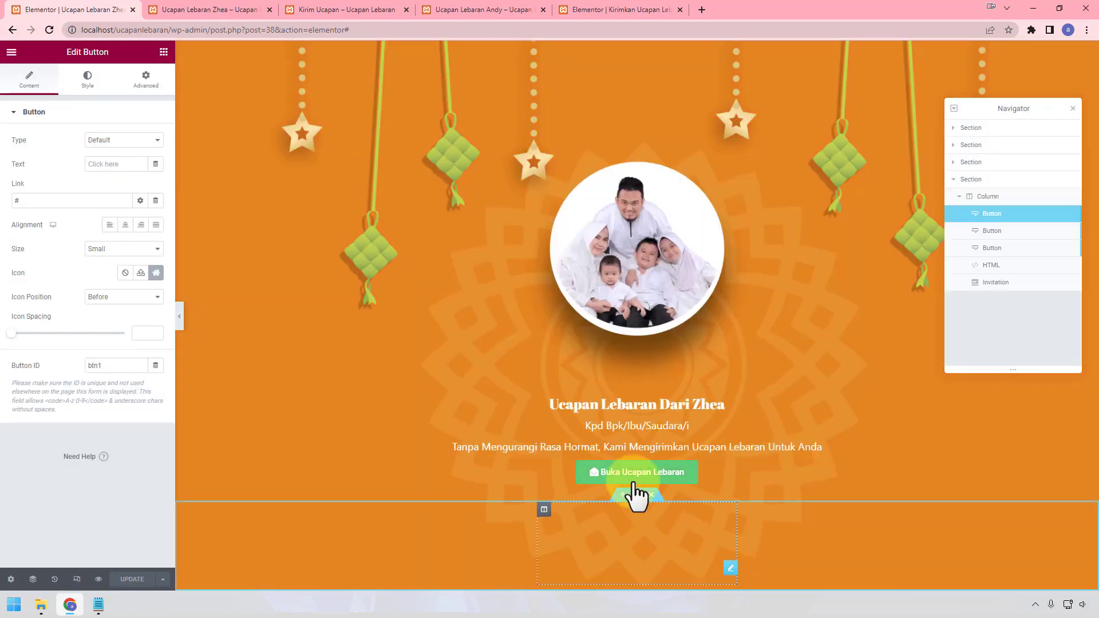
left_click(637, 474)
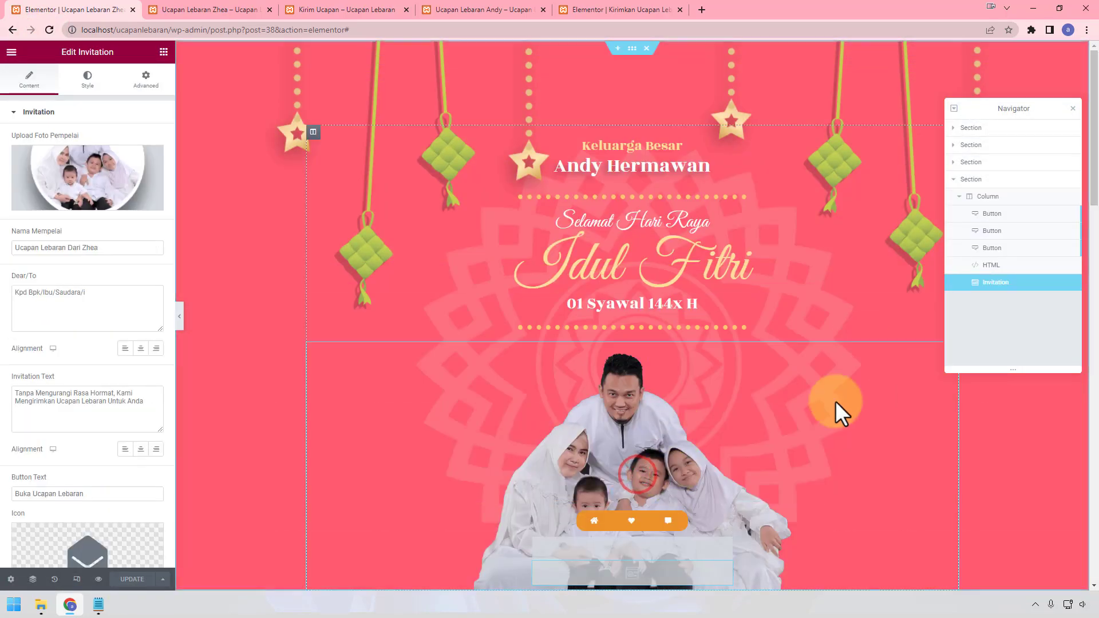
Step: Copy the greeting post's guest book section and paste it into the new Kirimkan Ucapan Lebaran page
scroll(400, 478, "down", 10)
scroll(473, 469, "up", 2)
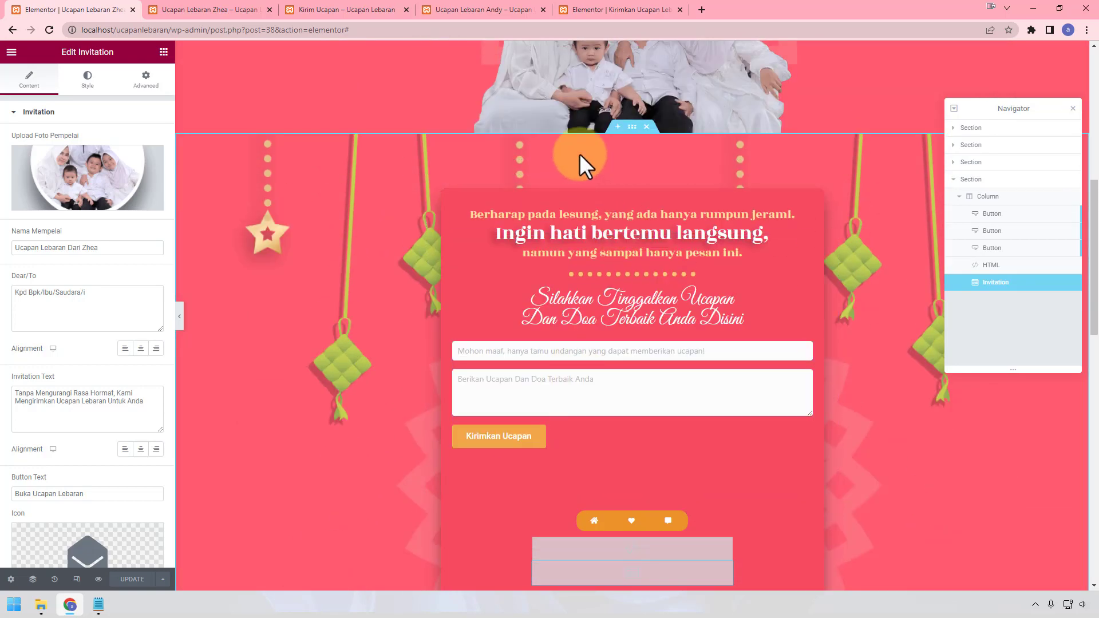
right_click(629, 128)
left_click(673, 178)
left_click(633, 10)
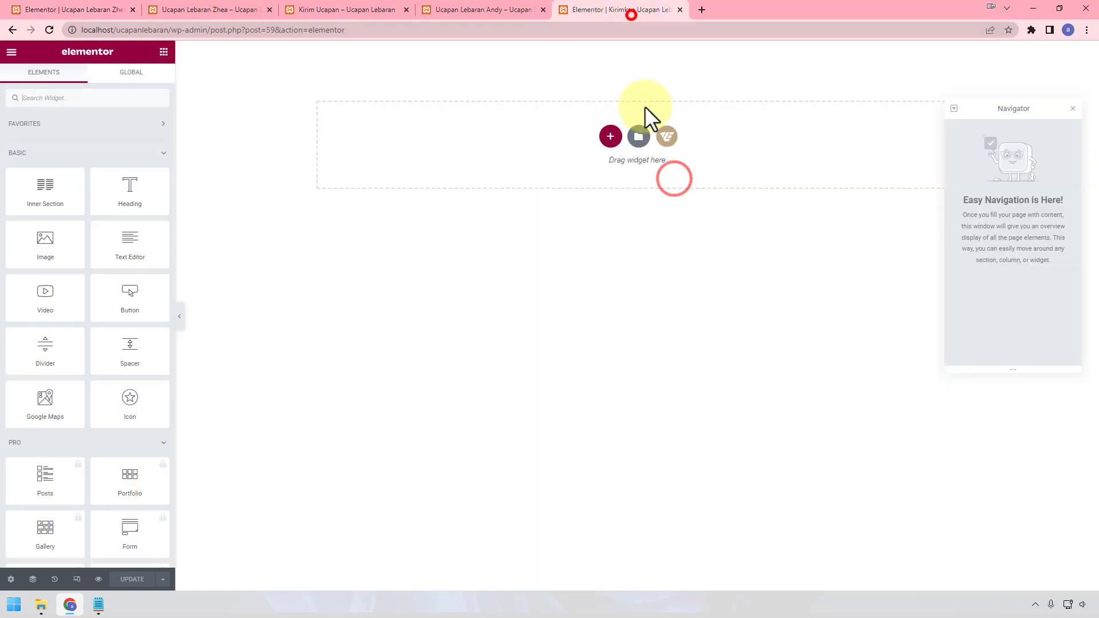
right_click(613, 137)
left_click(626, 148)
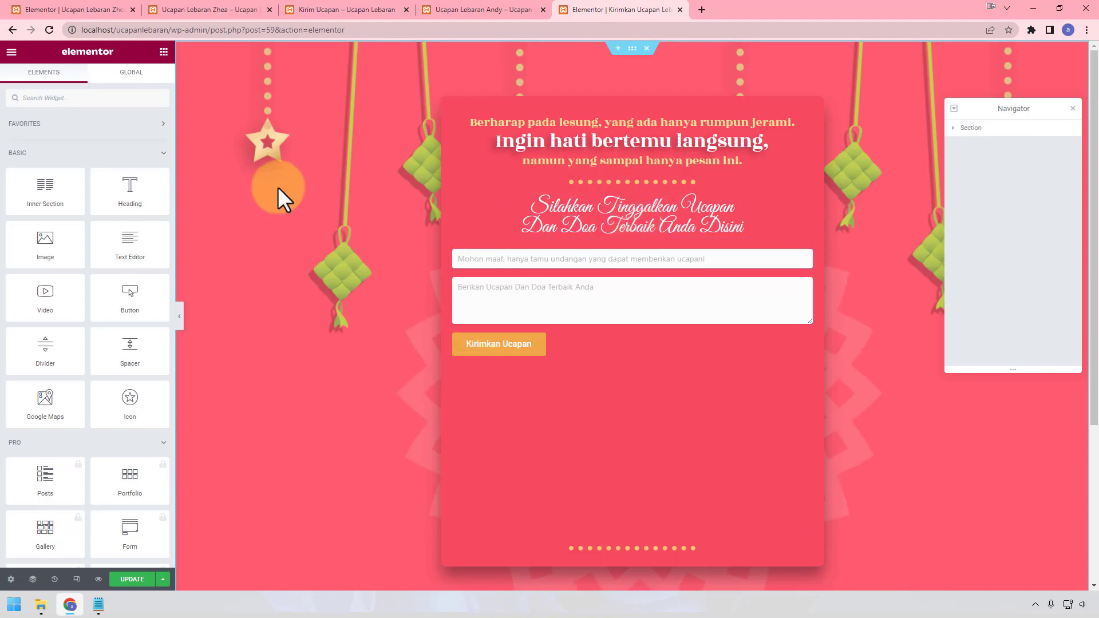
Step: Replace the first heading's text with "Kirimkan Ucapan Lebaran Digital Anda"
left_click(606, 120)
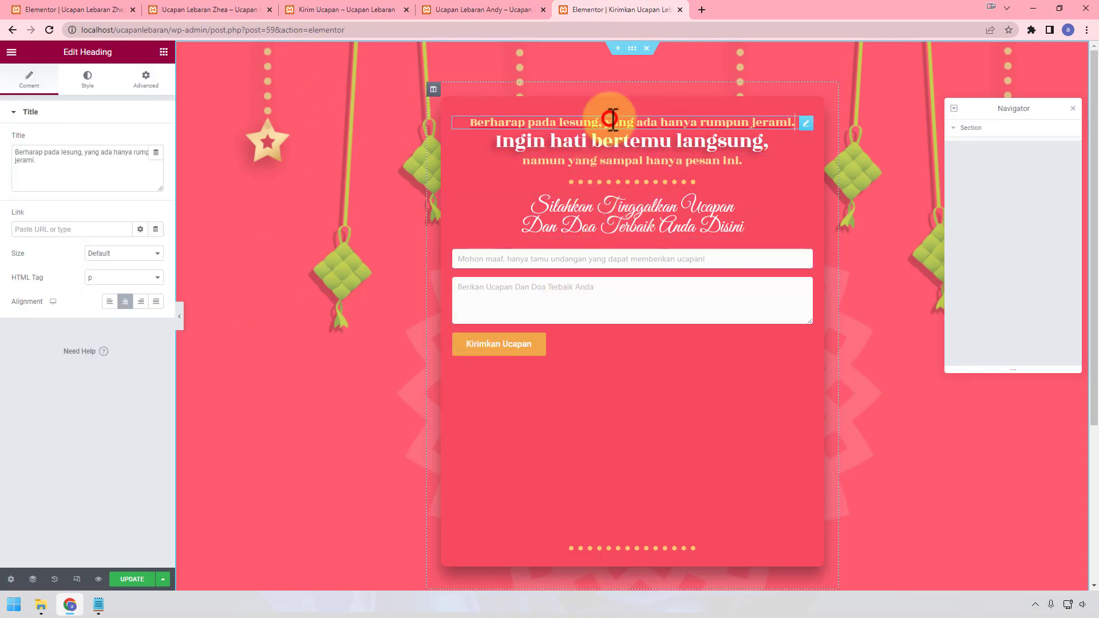
left_click(71, 162)
key("ctrl+a")
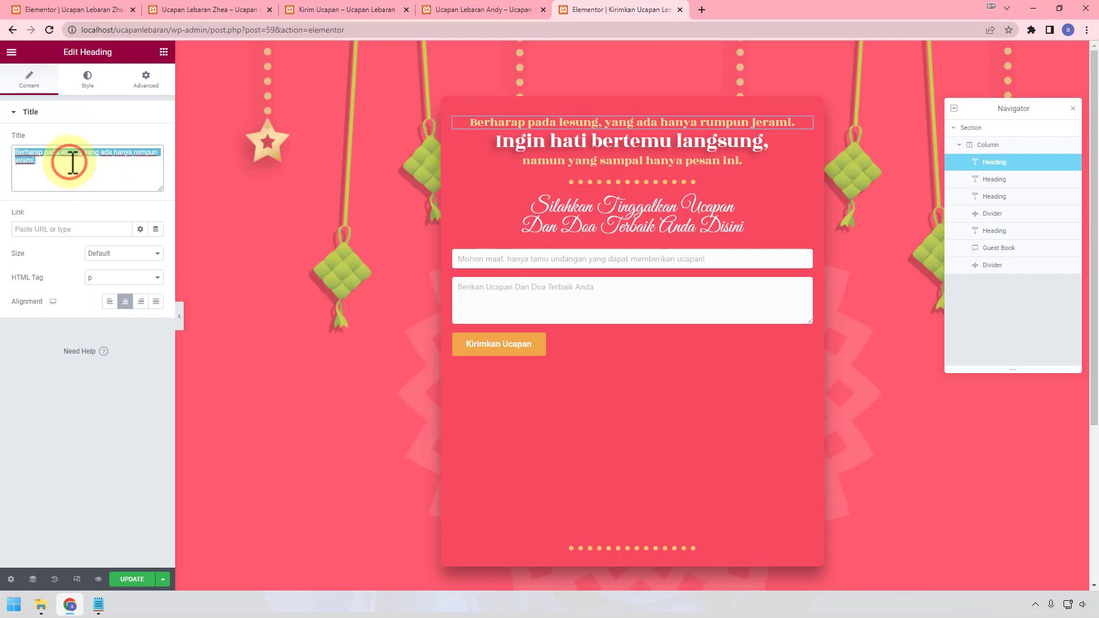
type("Kirimkan Ucapan Lebaran Digital A")
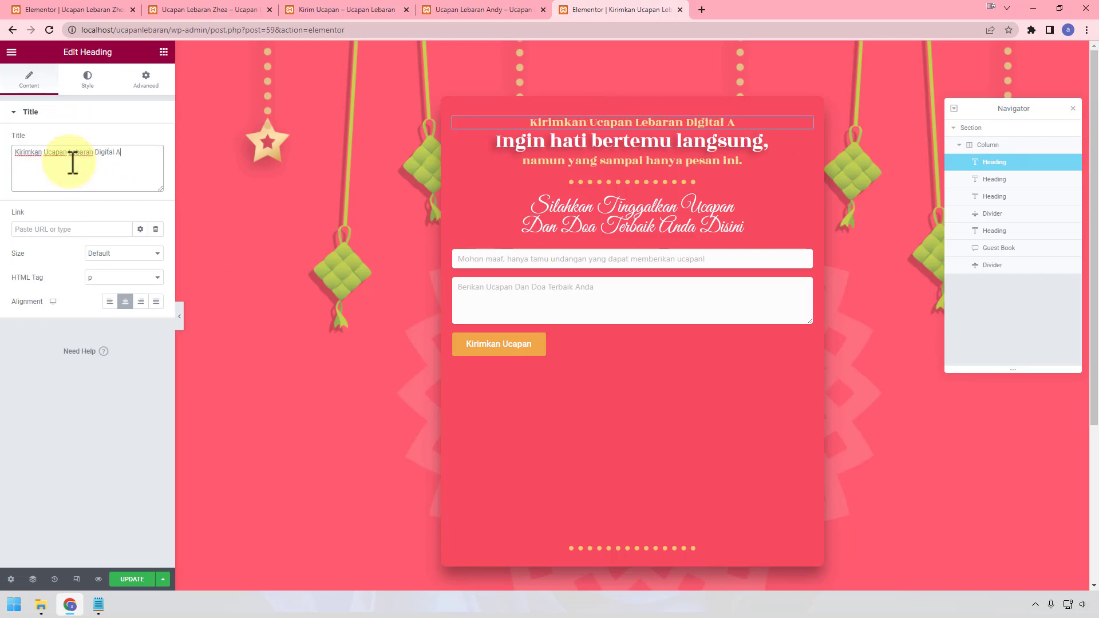
type("nda")
Step: Replace the large white heading's text with "Secara Personal Ke Tamu Pilihan!"
left_click(572, 140)
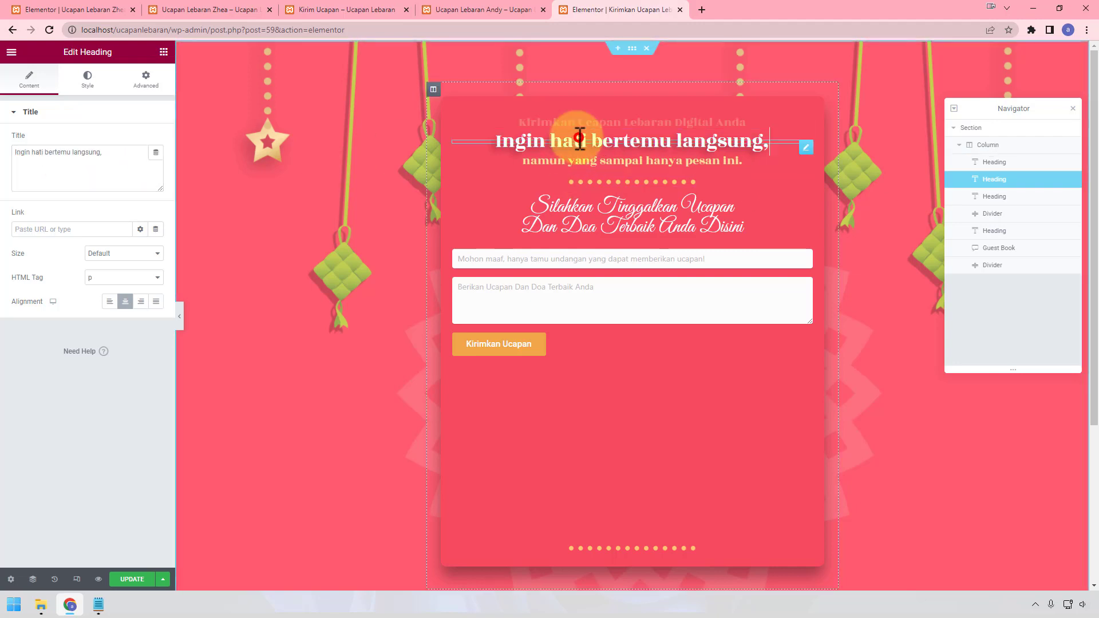
left_click(117, 166)
key("ctrl+a")
type("Se")
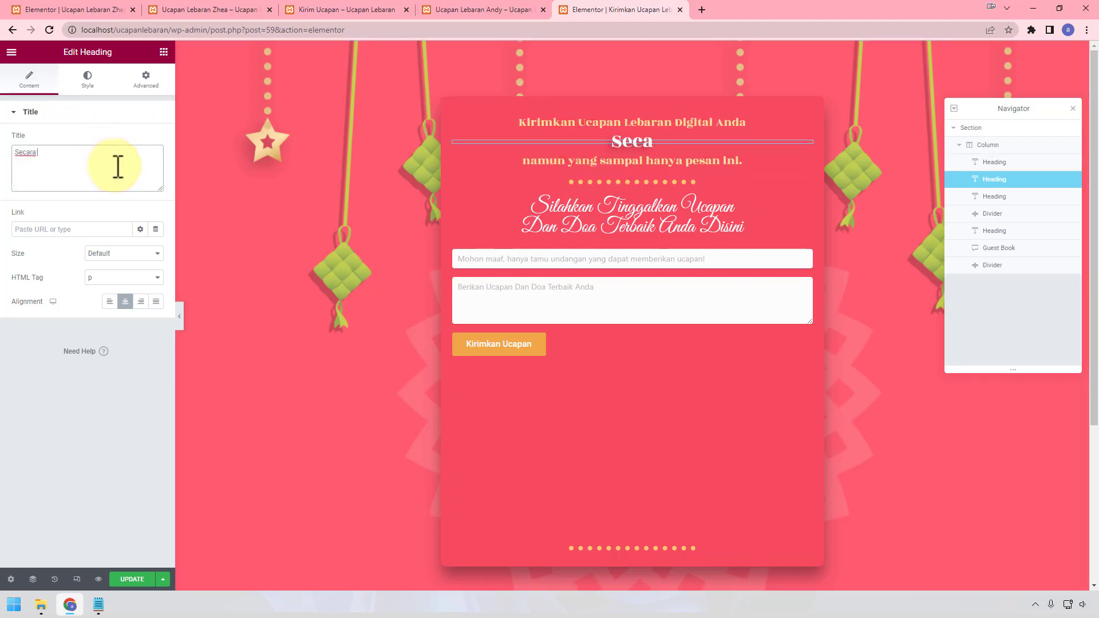
type("cara Personal Ke")
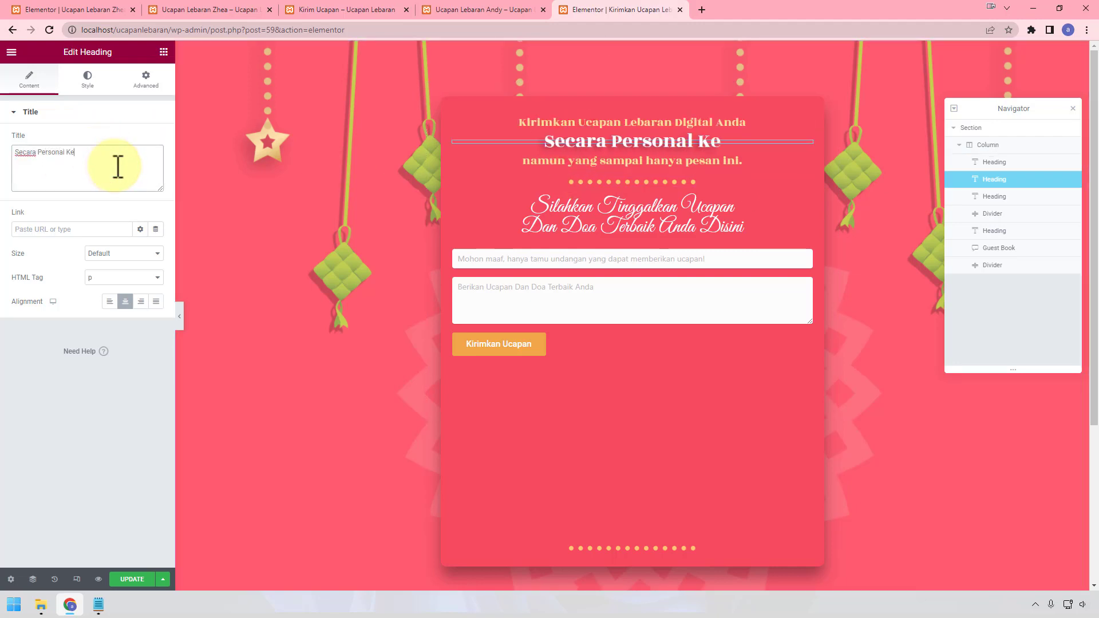
type(" Tamu Pilih")
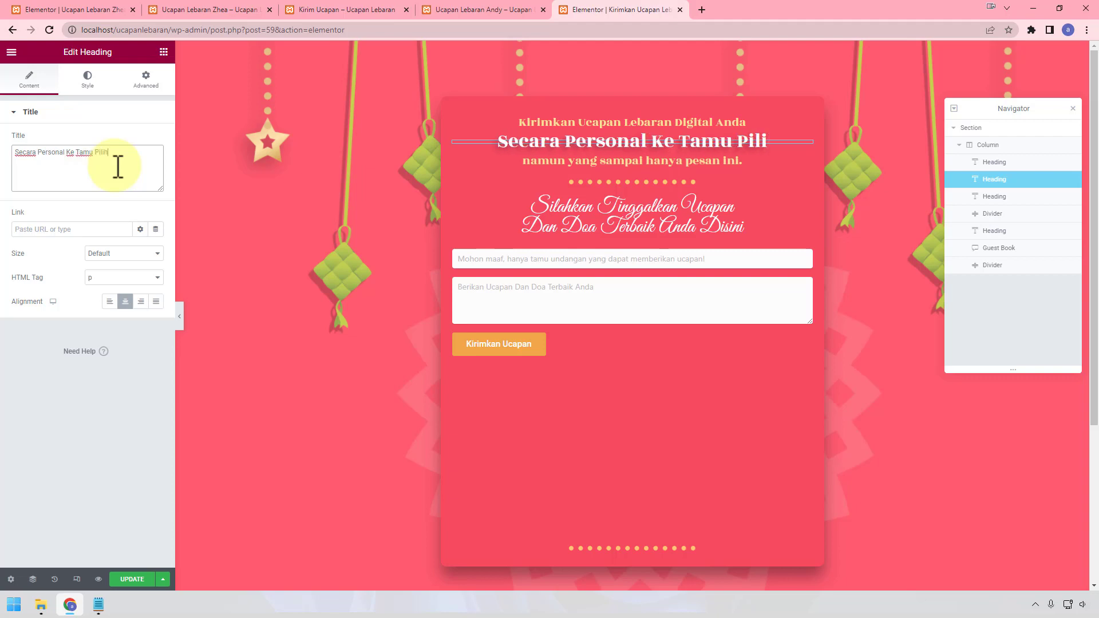
type("an!")
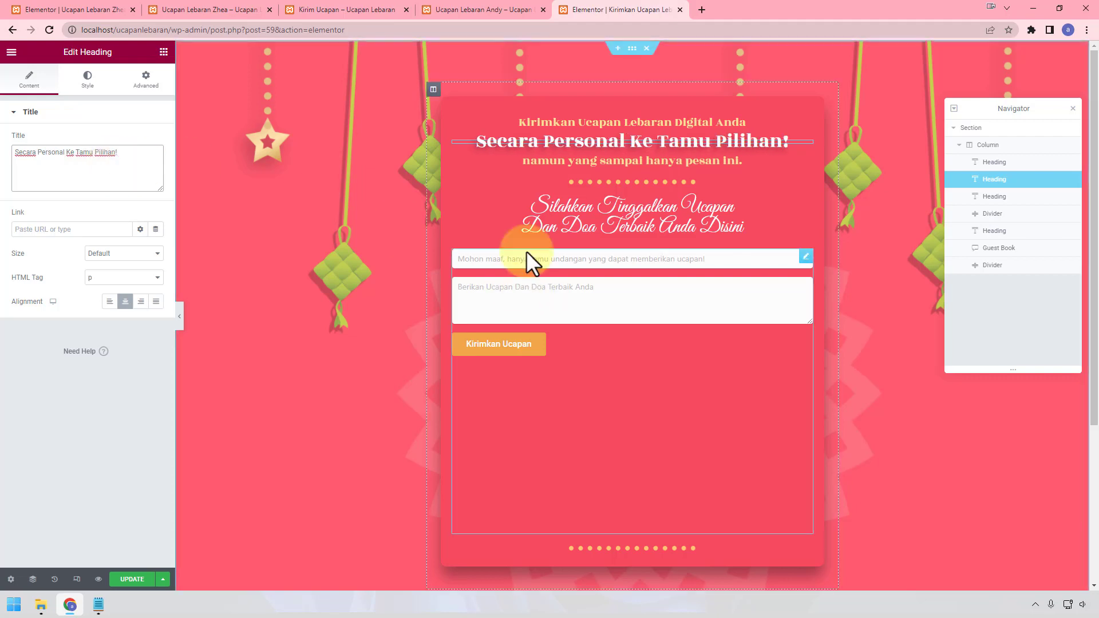
Step: Delete the "namun yang sampai hanya pesan ini." heading, the script-style heading and the Guest Book widget from the pasted section
right_click(588, 160)
left_click(618, 324)
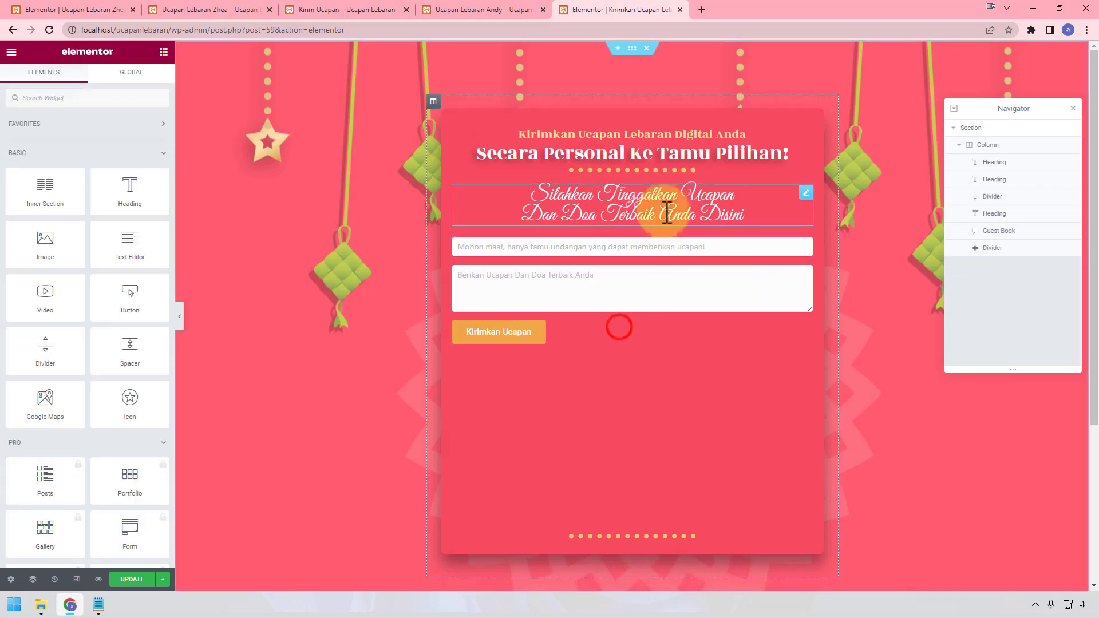
right_click(668, 210)
left_click(722, 372)
right_click(704, 309)
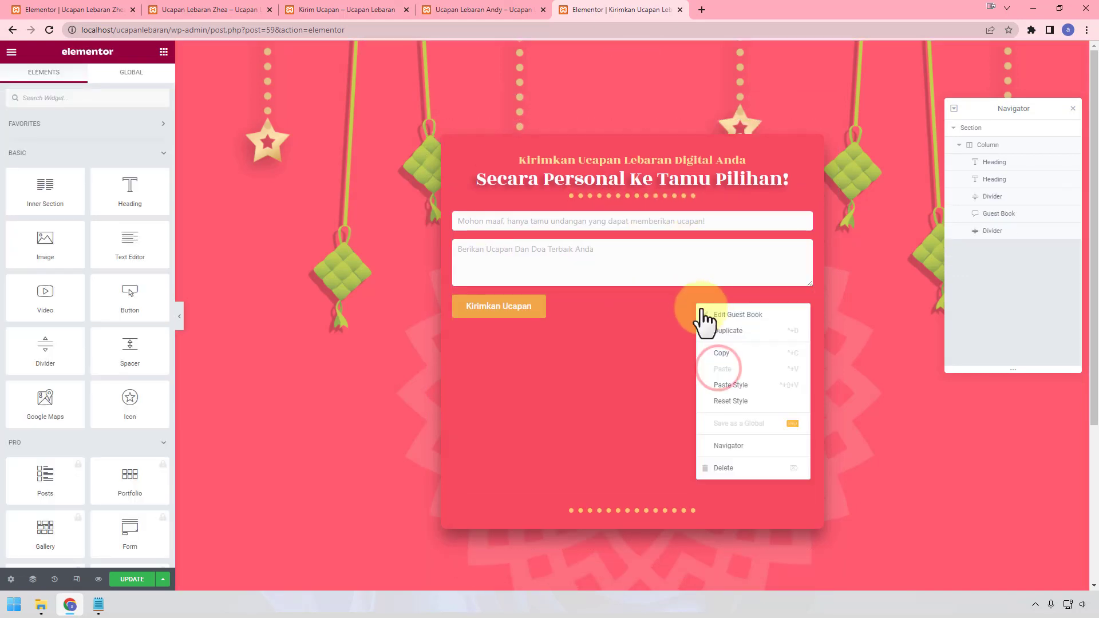
left_click(739, 469)
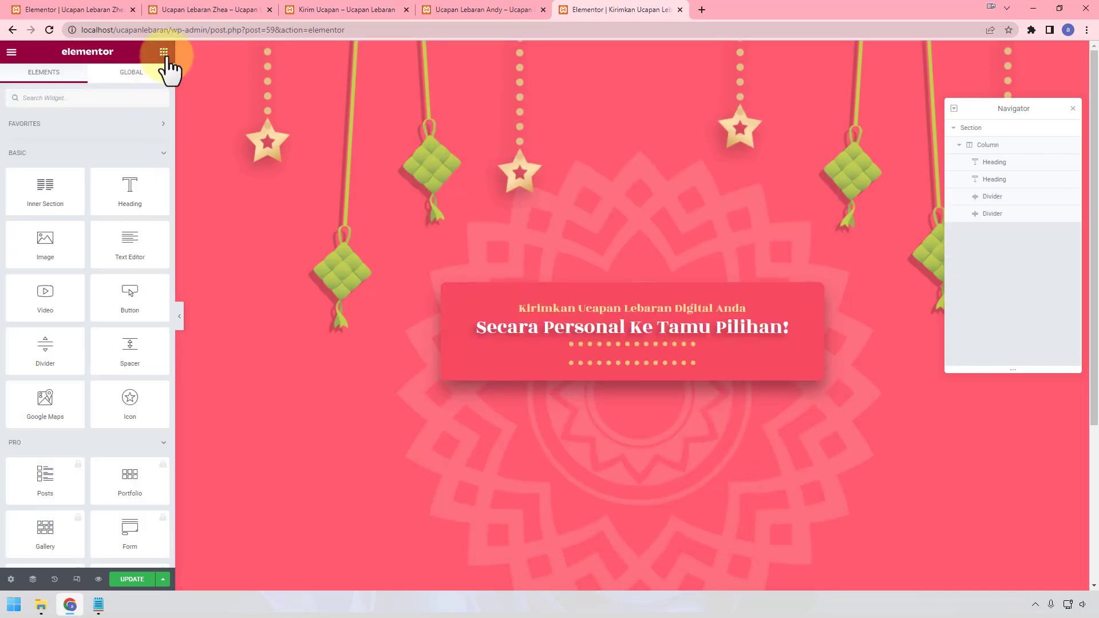
Step: Add the ELKIT Kirim Kit widget between the section's two dotted dividers
left_click(98, 153)
left_click(85, 183)
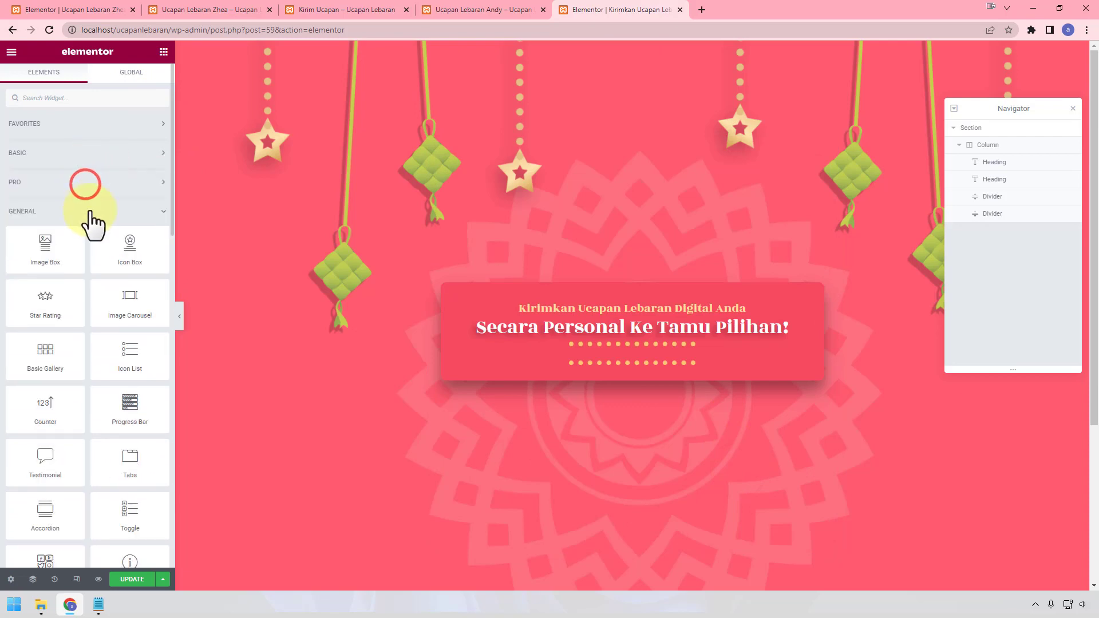
scroll(91, 238, "down", 15)
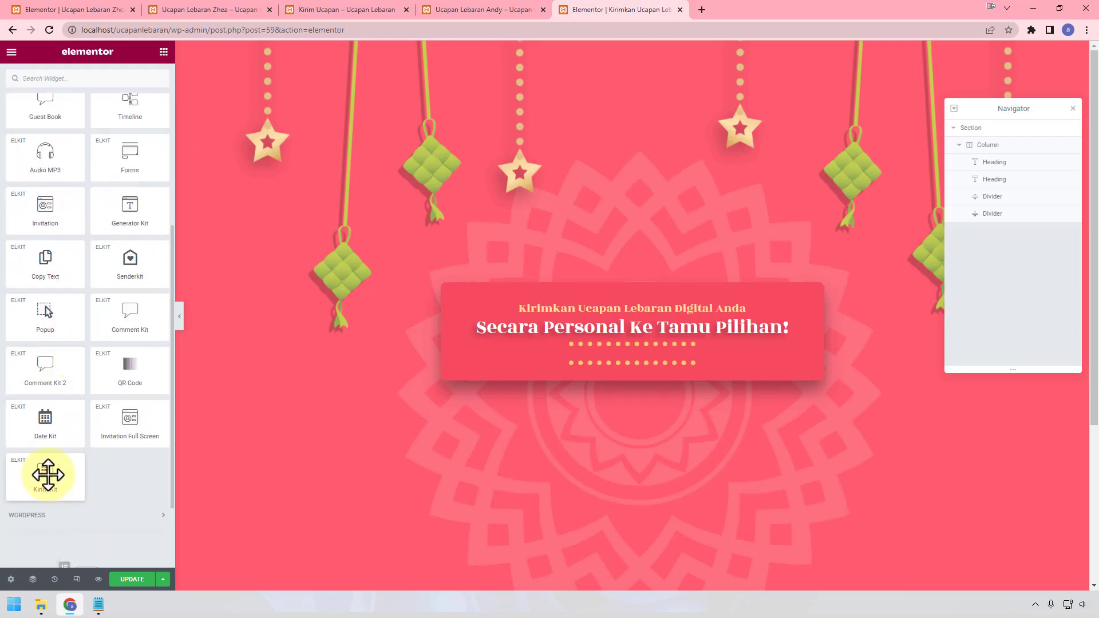
left_click_drag(47, 474, 631, 352)
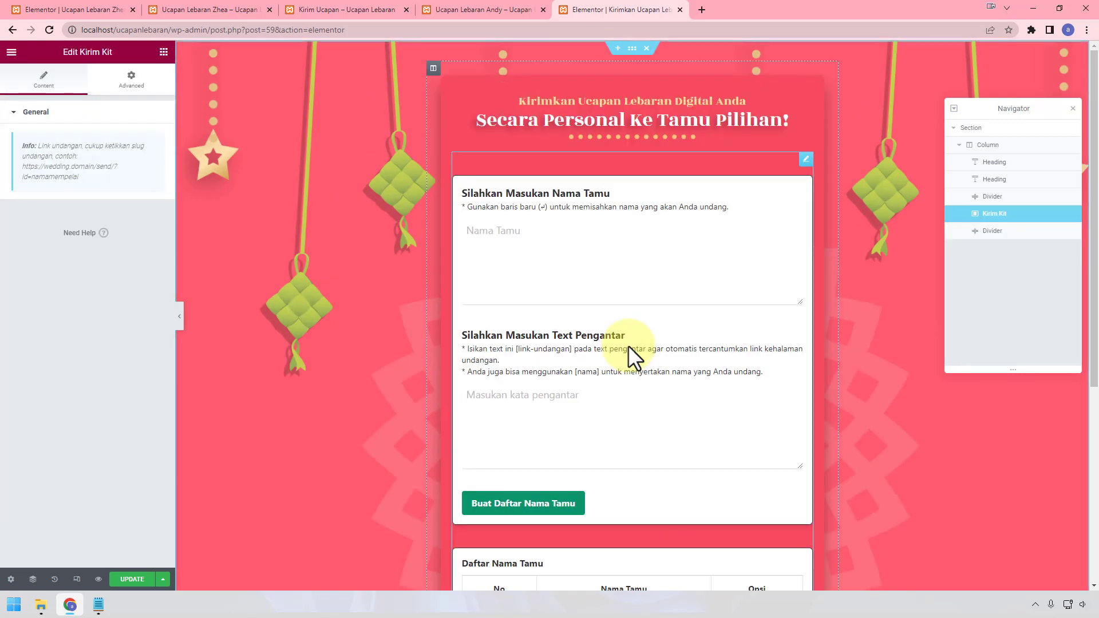
Step: Update the page with the Kirim Kit form and open its preview
scroll(601, 246, "down", 1)
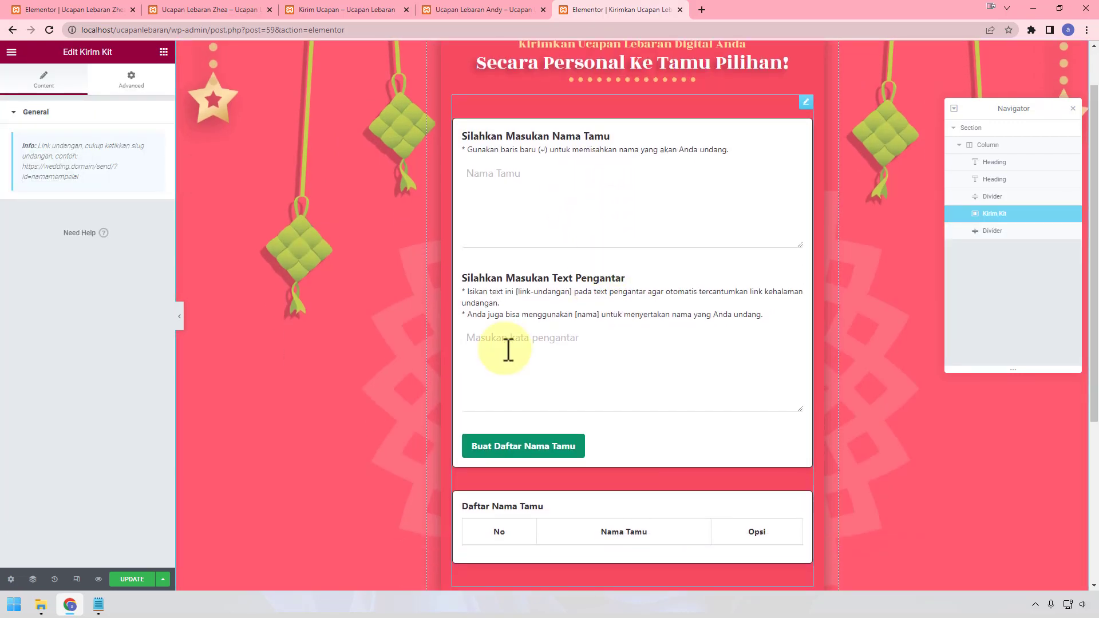
left_click(507, 346)
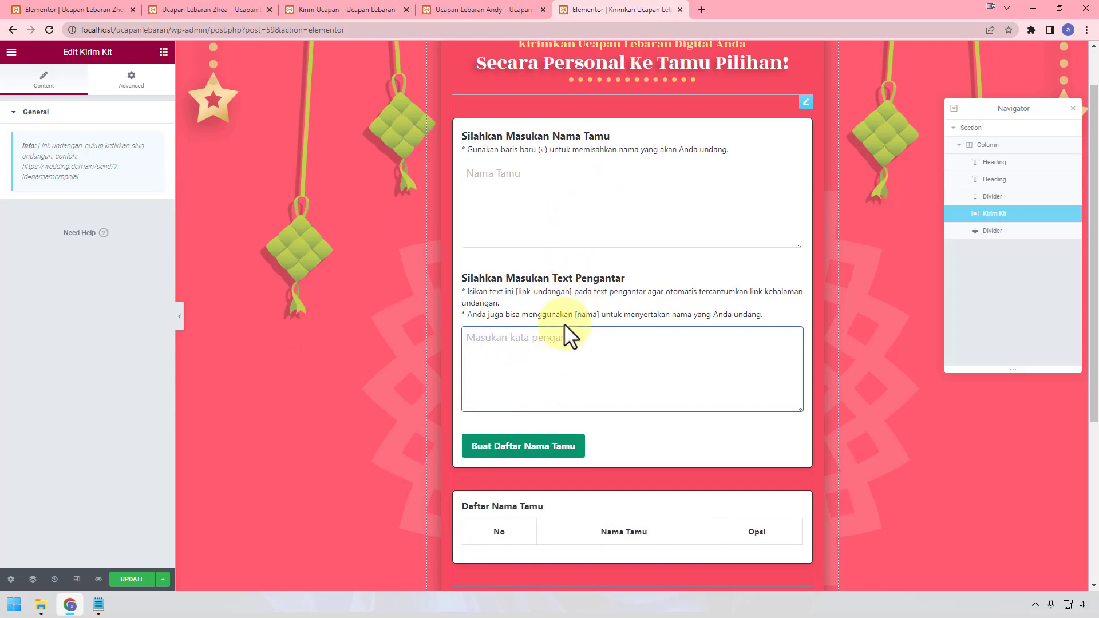
left_click(130, 580)
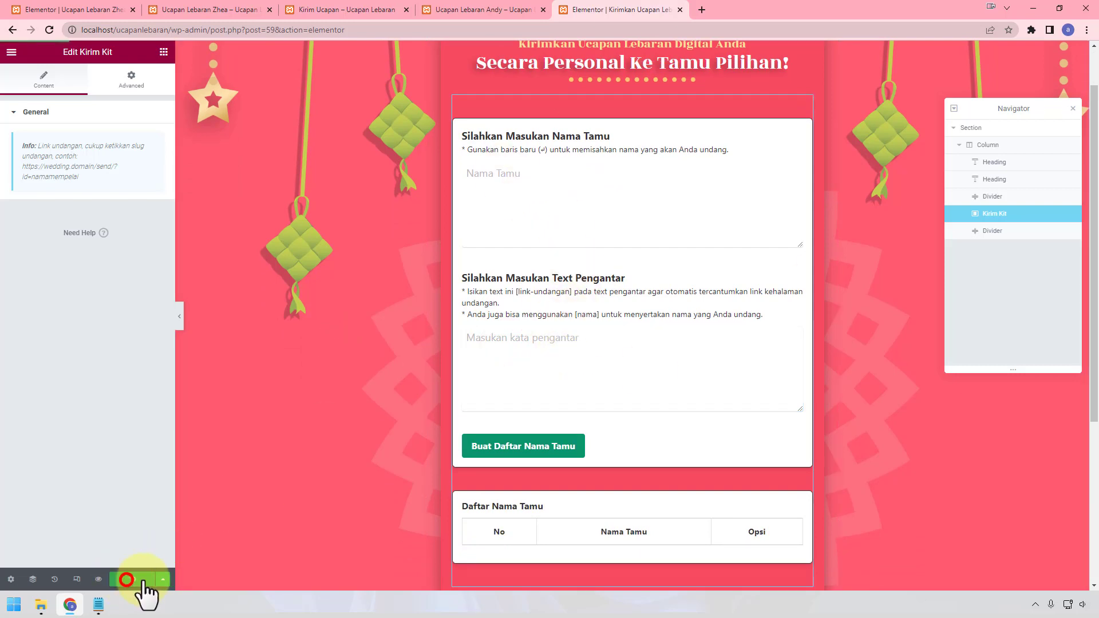
left_click(100, 578)
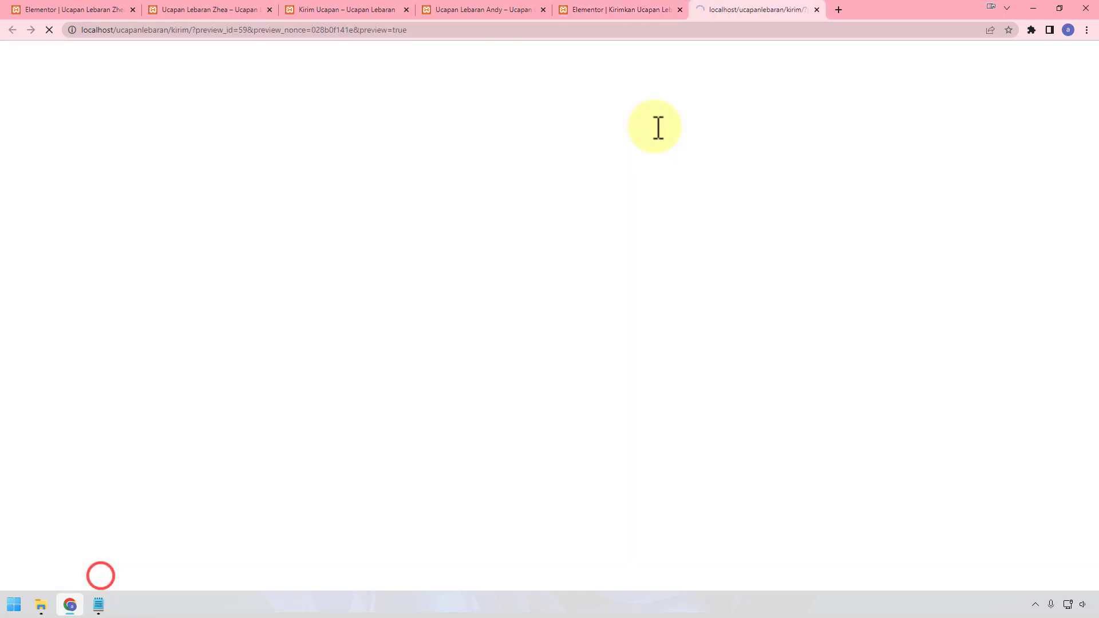
Step: Enlarge the introductory text box in the preview and examine the [nama] and [link-undangan] placeholders
scroll(473, 435, "down", 3)
left_click(474, 418)
scroll(615, 412, "down", 3)
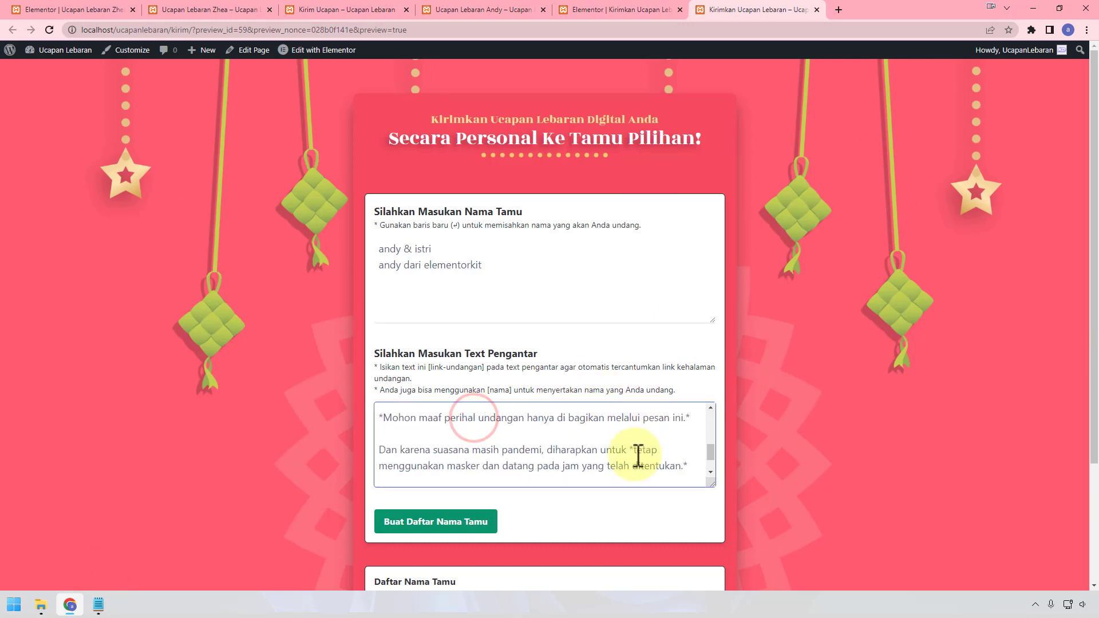
left_click_drag(559, 471, 372, 395)
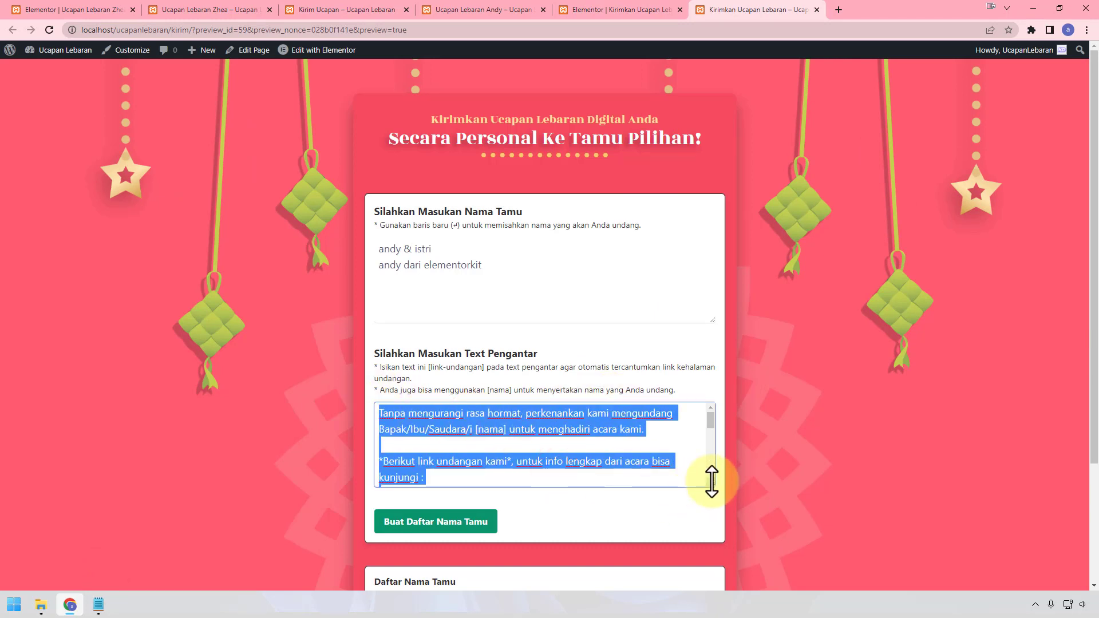
left_click_drag(711, 483, 712, 540)
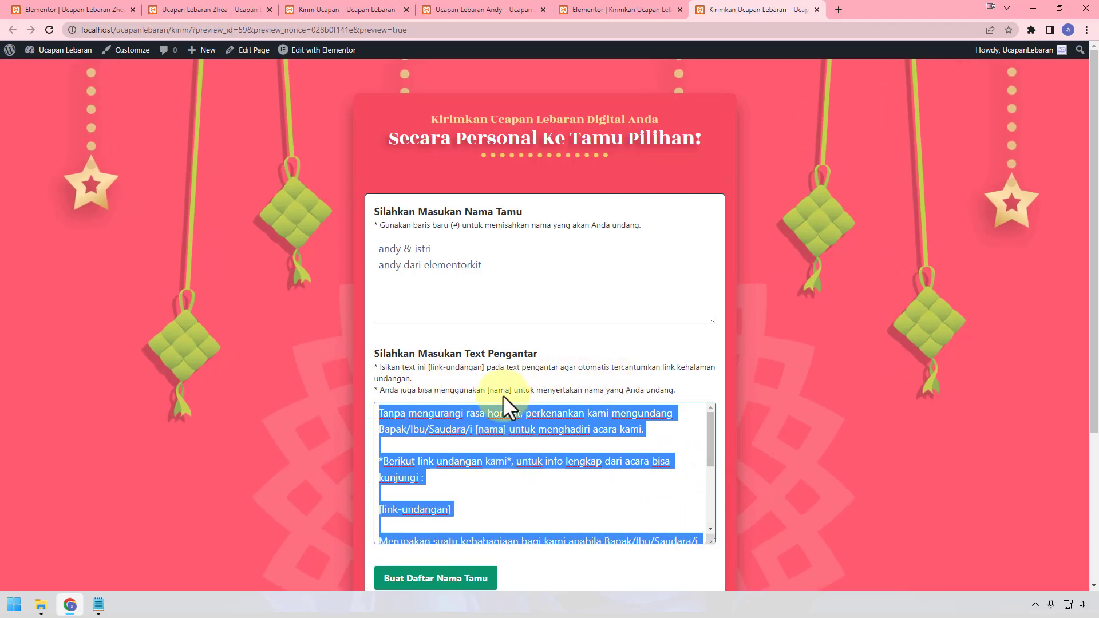
left_click_drag(514, 390, 487, 390)
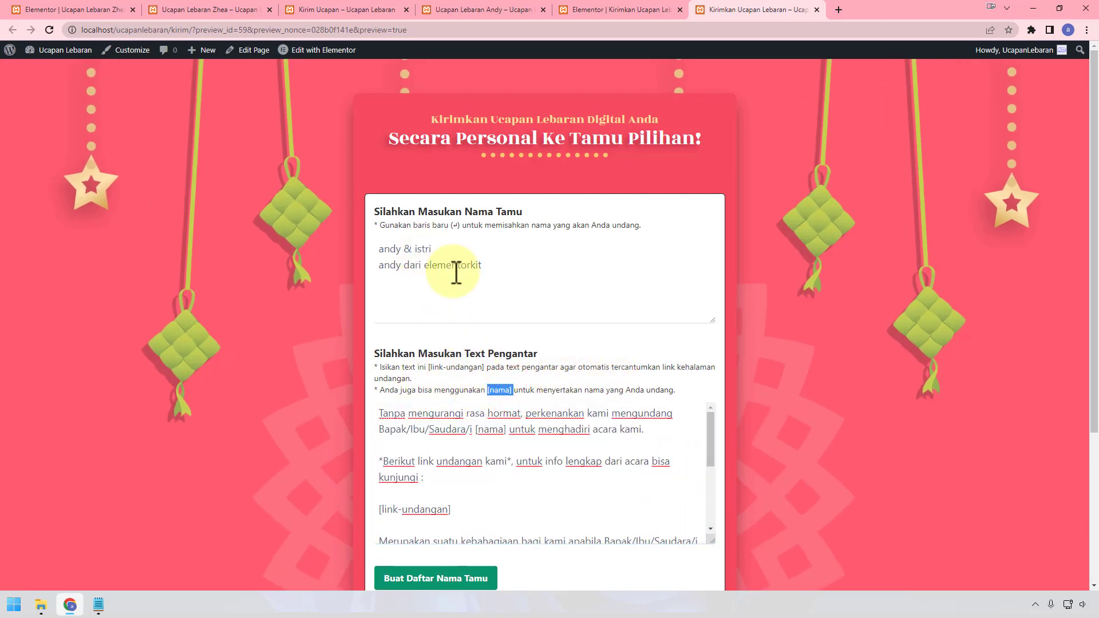
scroll(469, 468, "down", 1)
left_click_drag(469, 453, 363, 458)
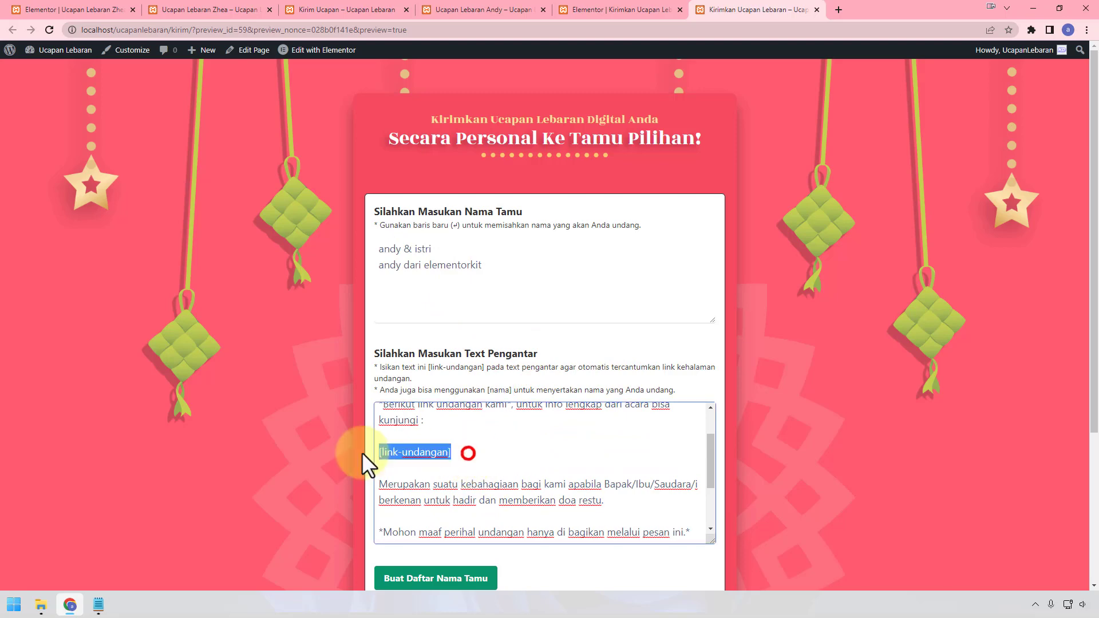
Step: Copy the orange greeting page's address without its preview parameters into Notepad, below the sample ?to= link
left_click(632, 8)
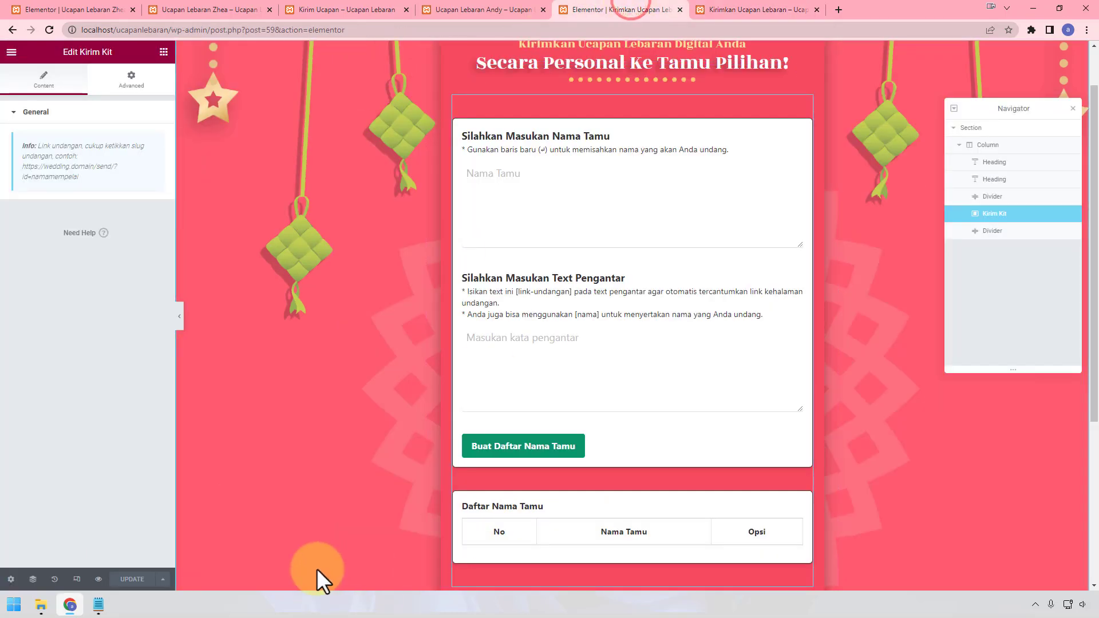
left_click(172, 17)
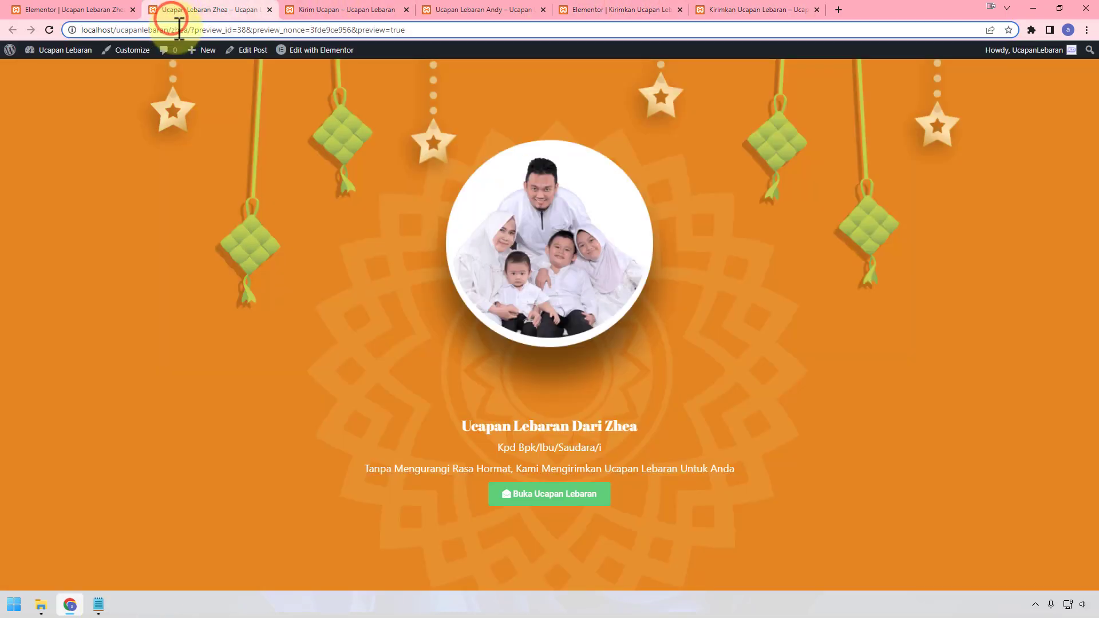
left_click_drag(191, 30, 81, 29)
key("ctrl+c")
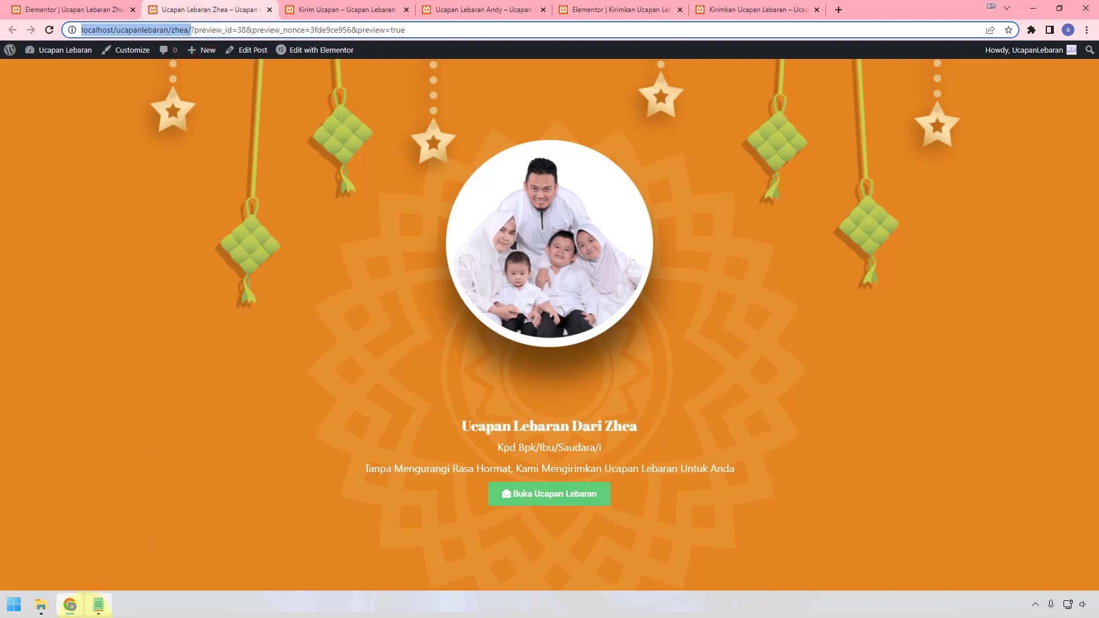
left_click(95, 612)
left_click(703, 150)
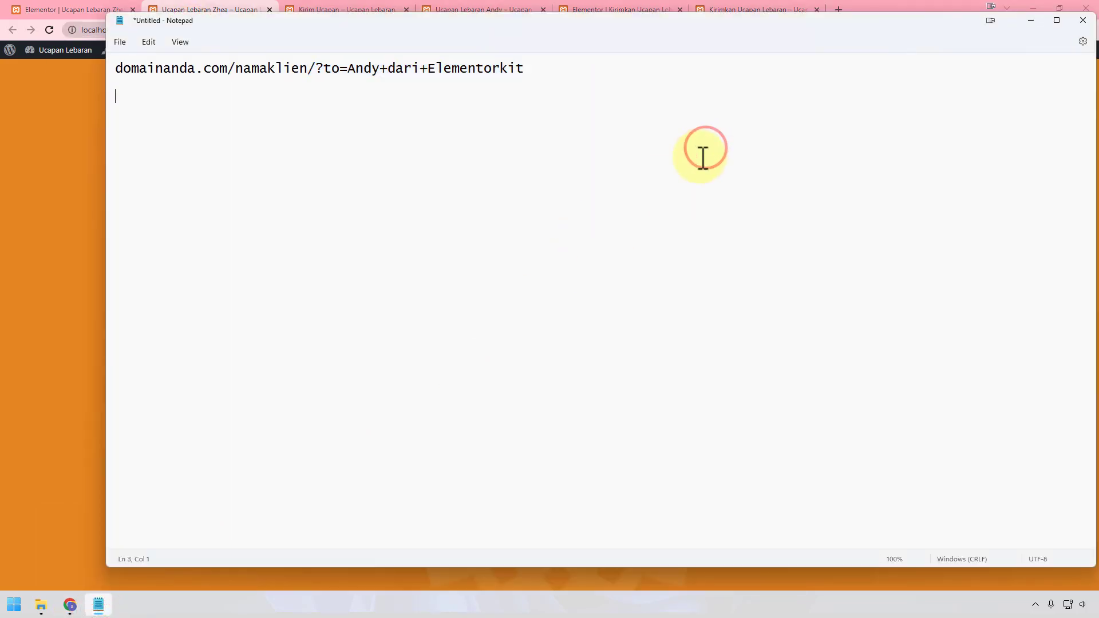
key("ctrl+v")
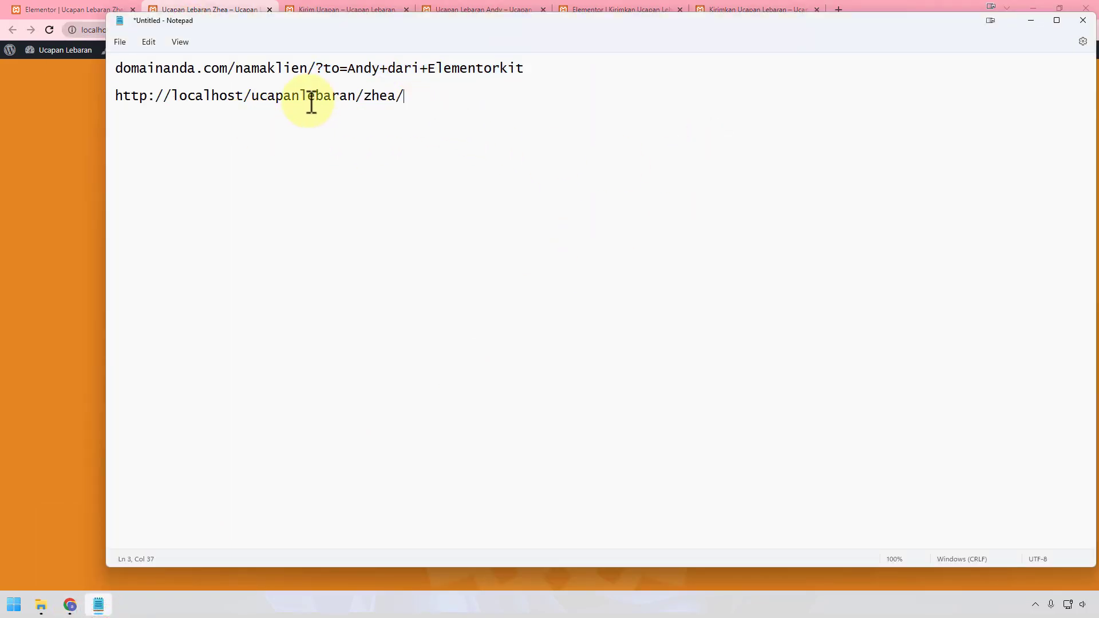
Step: Compare the domain and client slug parts of the sample link and the pasted address in Notepad
left_click_drag(194, 68, 112, 67)
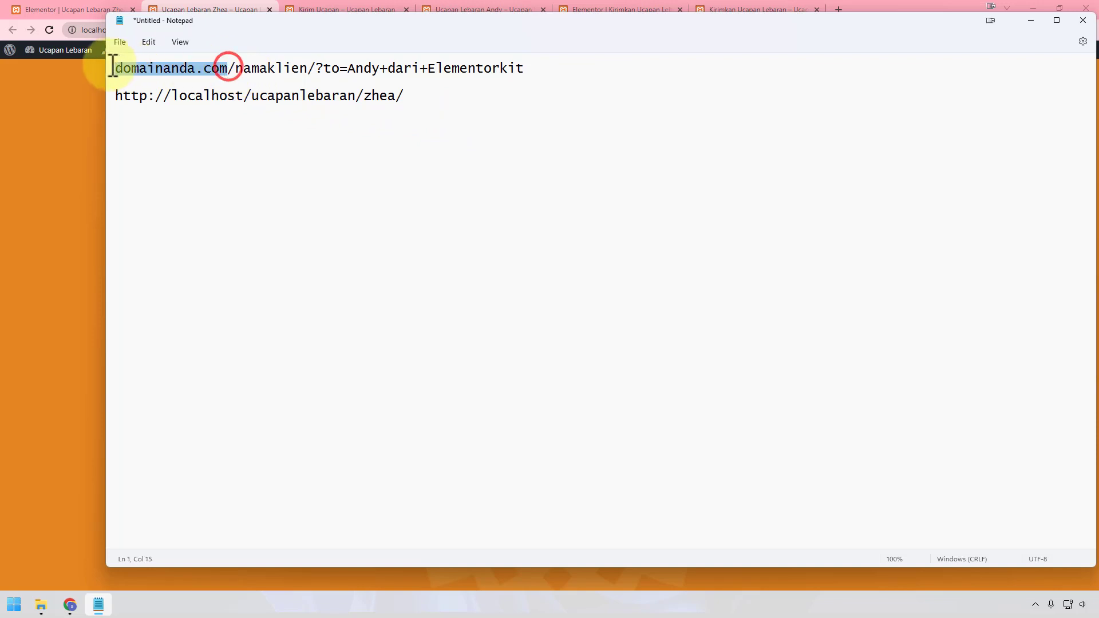
left_click_drag(416, 96, 108, 98)
left_click_drag(424, 97, 265, 100)
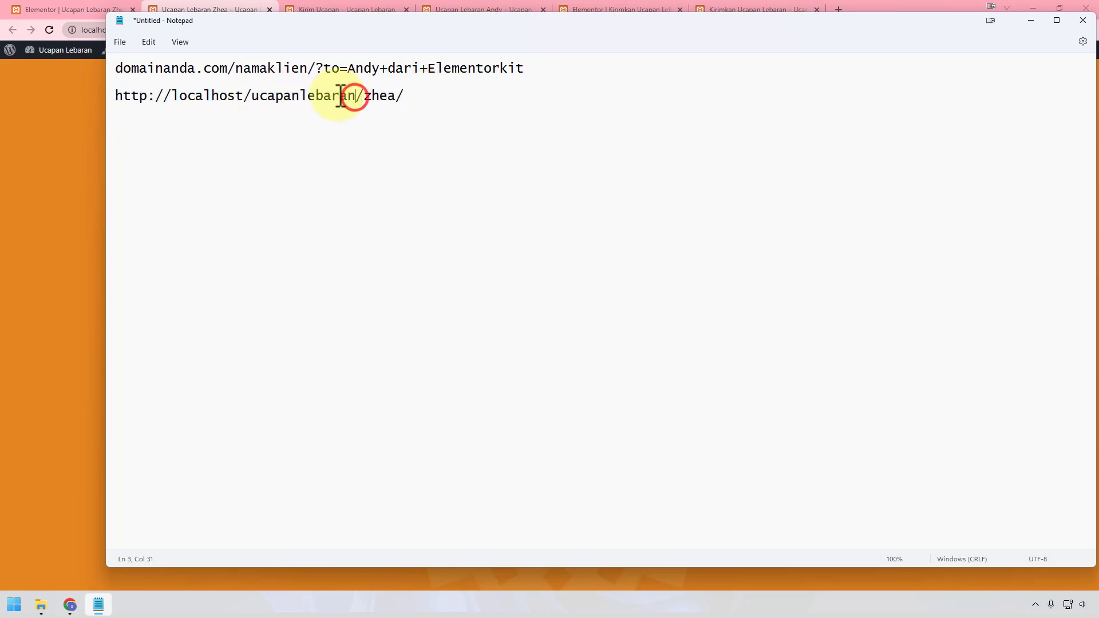
double_click(321, 93)
double_click(379, 98)
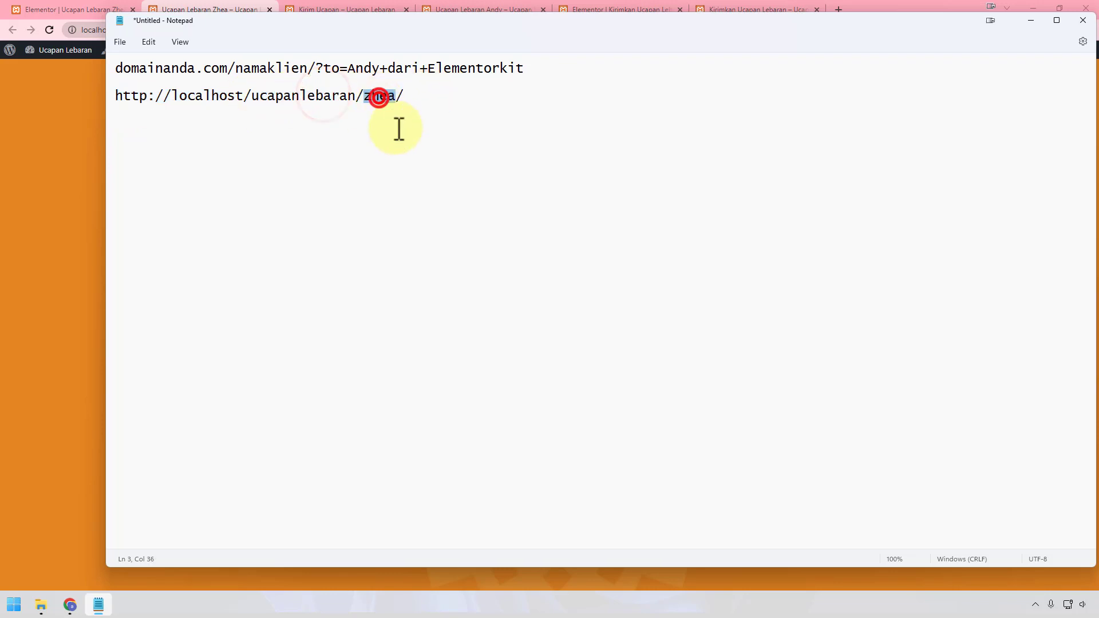
left_click(419, 102)
left_click(762, 9)
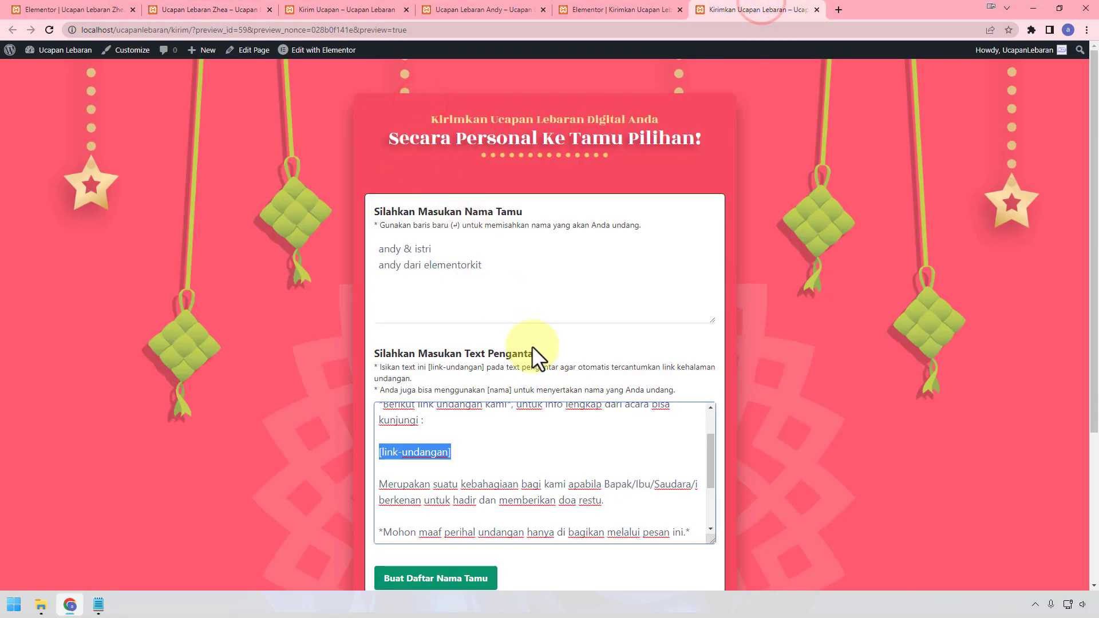
scroll(629, 424, "down", 3)
scroll(624, 414, "up", 3)
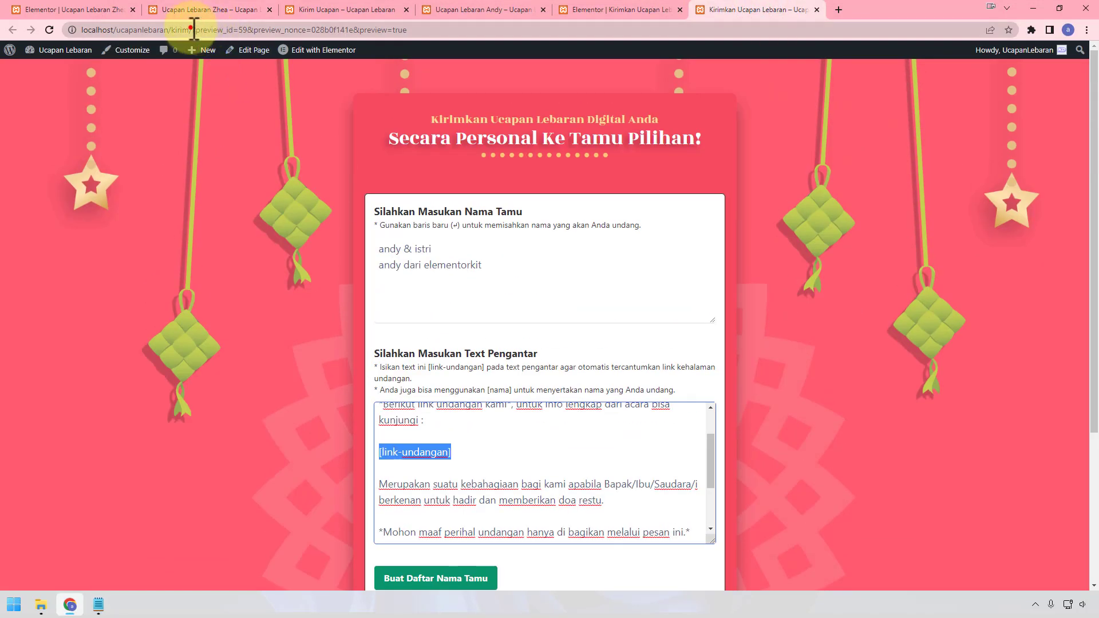
left_click_drag(192, 29, 79, 29)
key("ctrl+c")
left_click(837, 10)
key("ctrl+v")
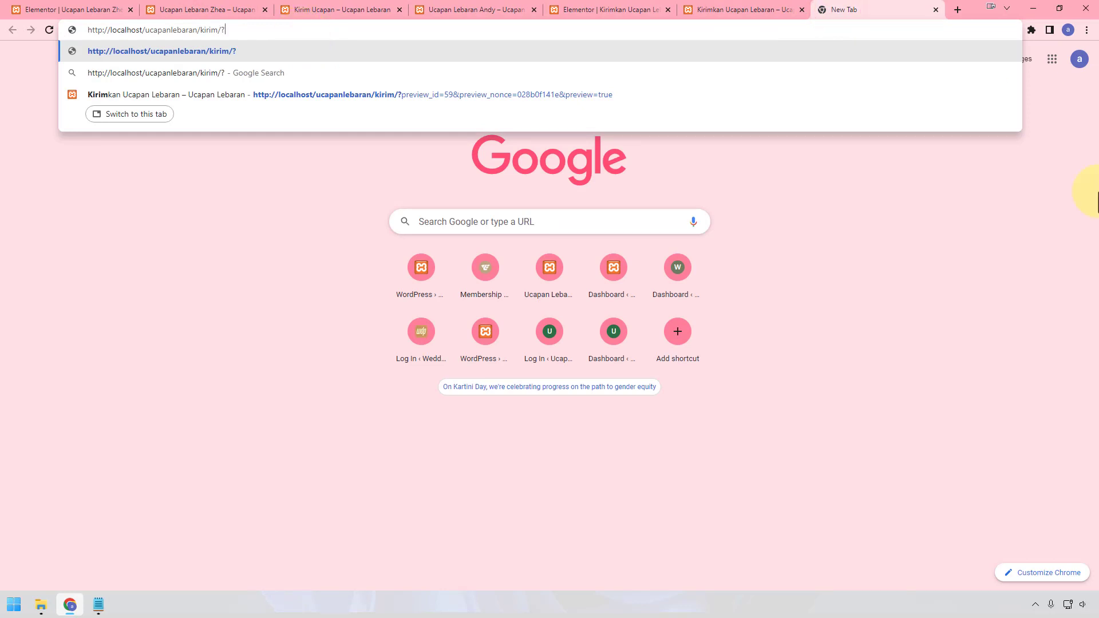
type("?id=")
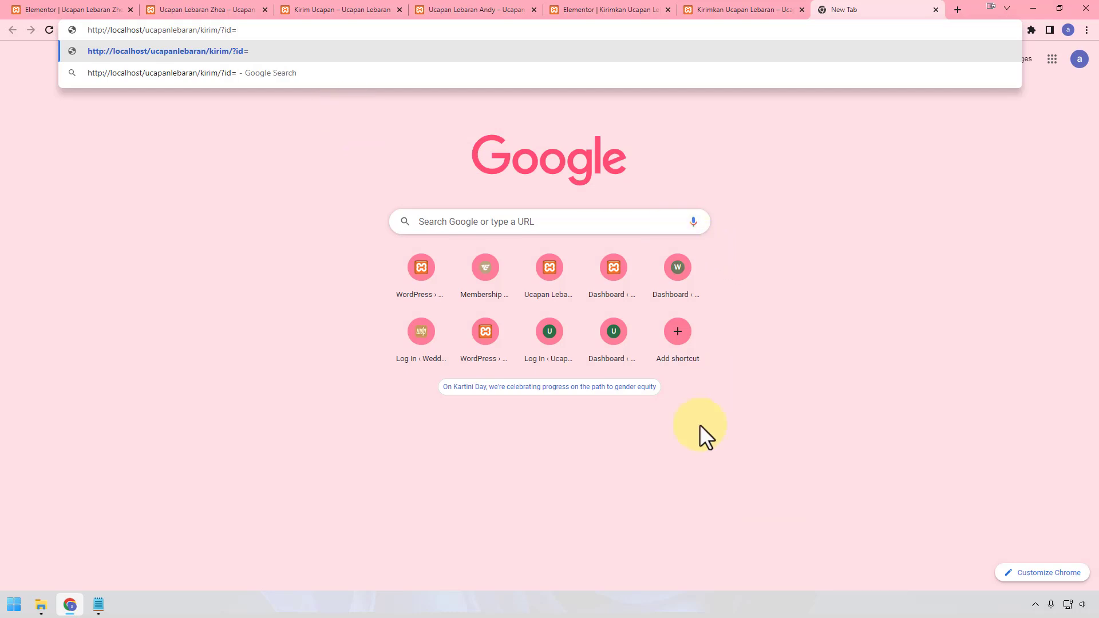
Step: Note the parameters ?to=namatamu and ?id=linkundangan in Notepad below the pasted address
left_click(97, 605)
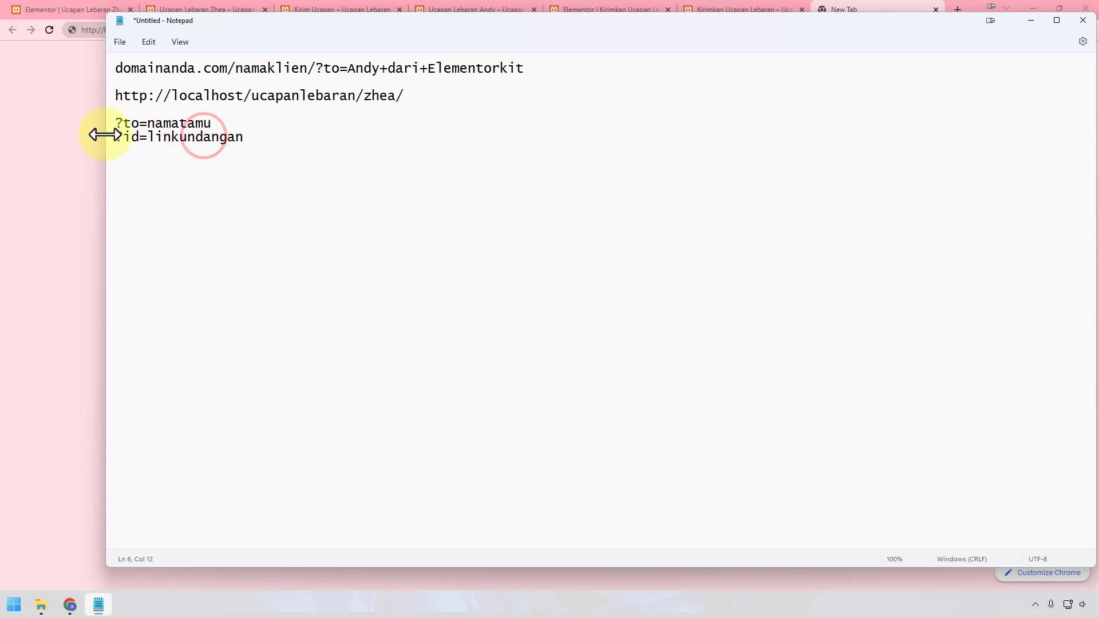
left_click(58, 111)
Step: Complete the sending page's ?id= value with the orange greeting page's slug and load the address
left_click(191, 13)
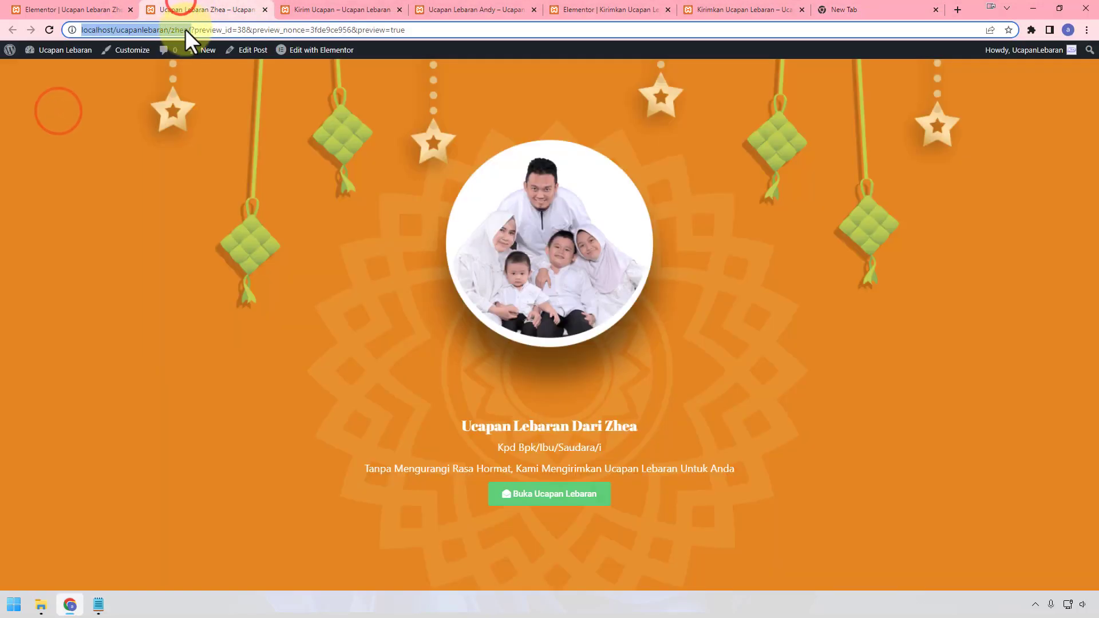
double_click(180, 29)
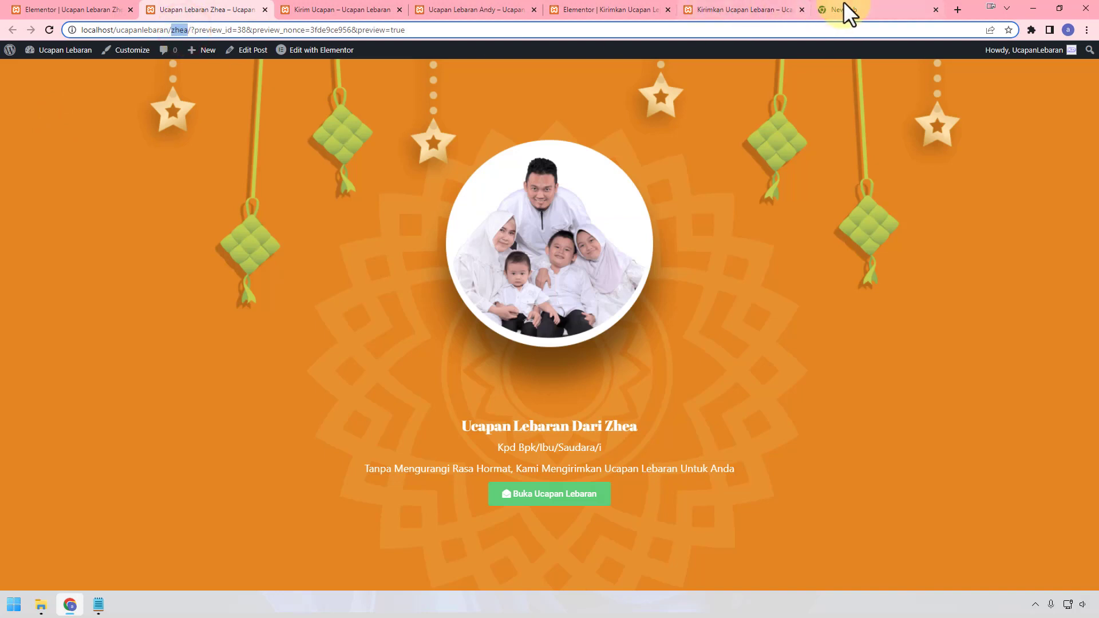
left_click(843, 3)
left_click(297, 30)
key("ctrl+v")
triple_click(298, 29)
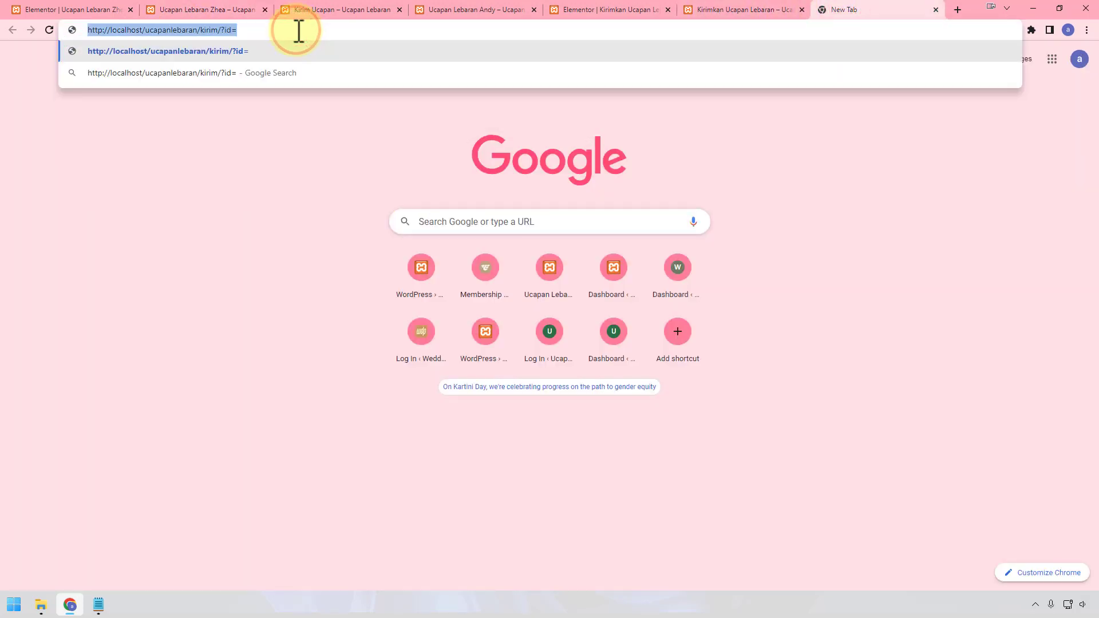
left_click(298, 29)
key("ctrl+v")
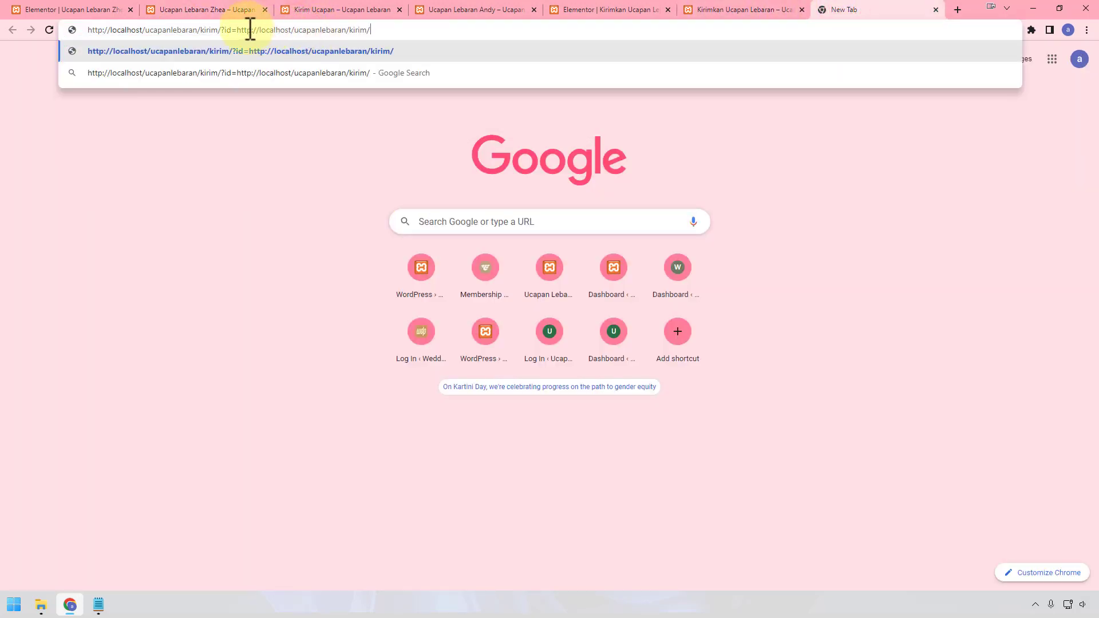
left_click_drag(236, 29, 474, 33)
key("BackSpace")
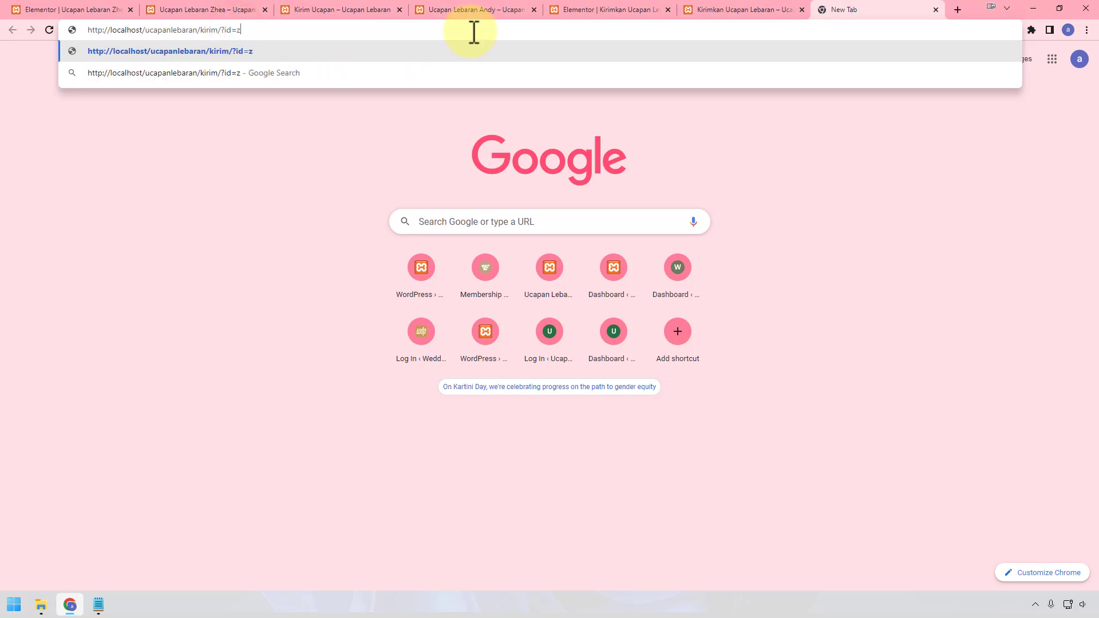
key("Return")
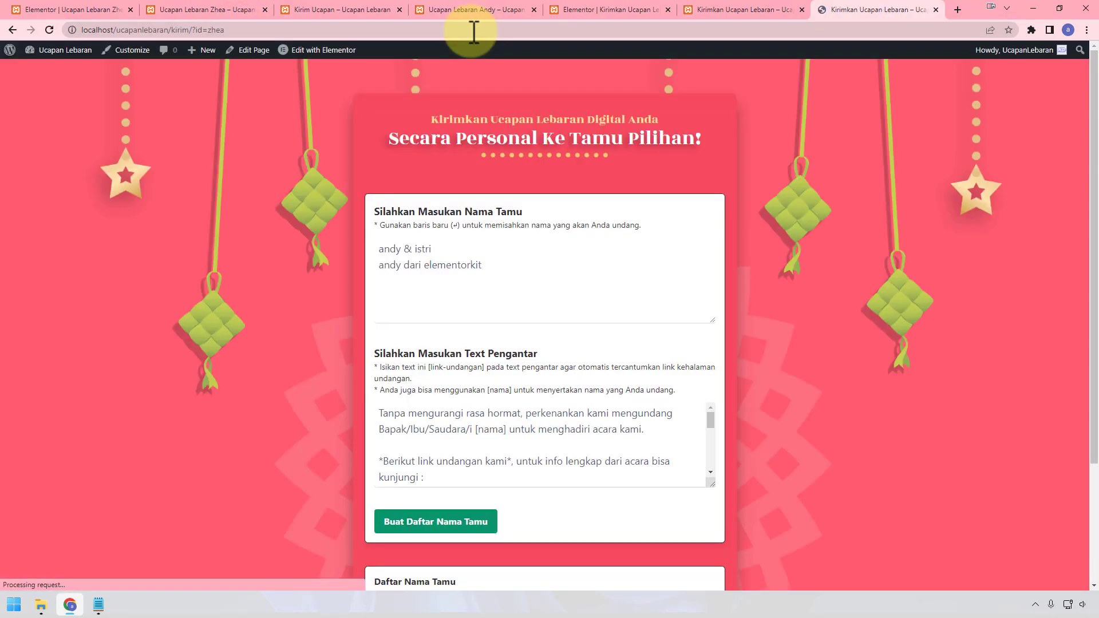
Step: Review the guest names and the introductory text, enlarging its box to check the [link-undangan] and [nama] placeholders
scroll(495, 452, "down", 2)
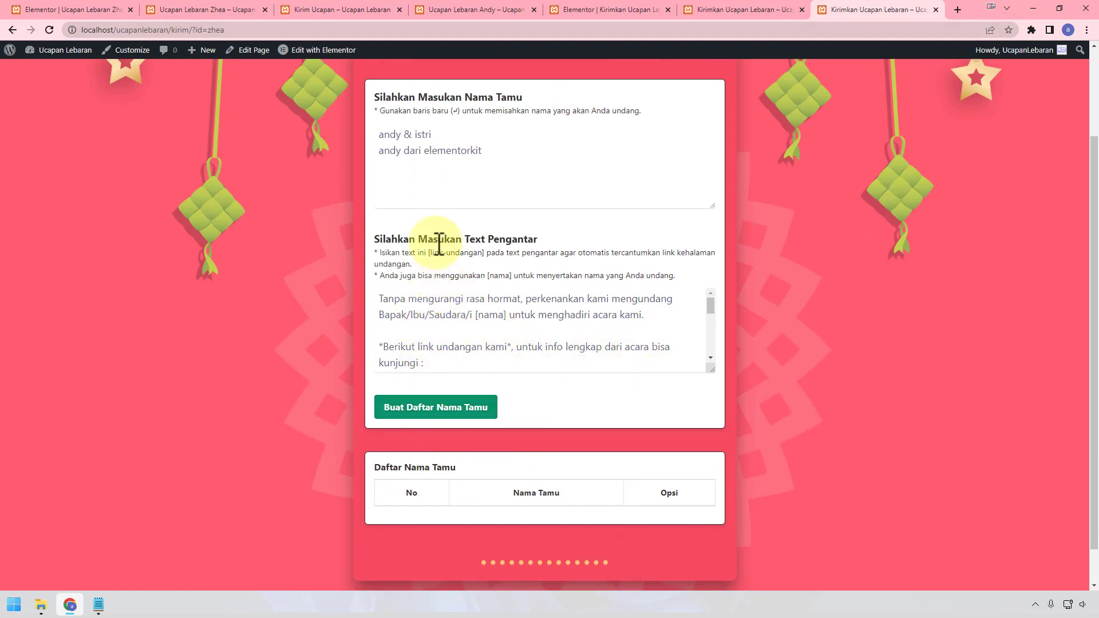
left_click(534, 174)
key("ctrl+a")
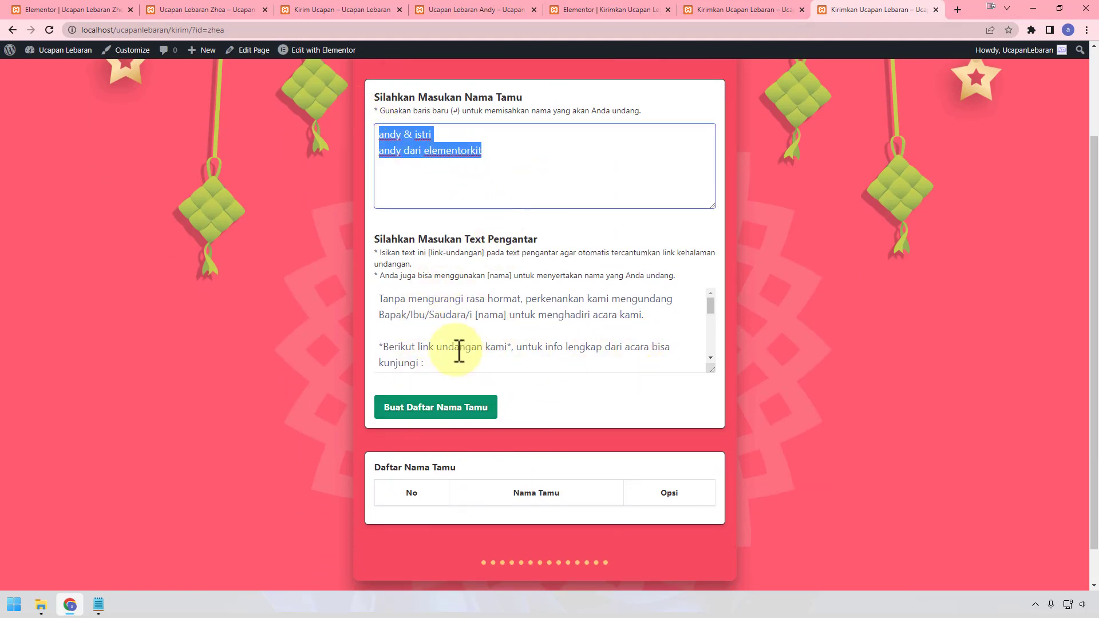
left_click_drag(398, 306, 633, 401)
left_click(582, 349)
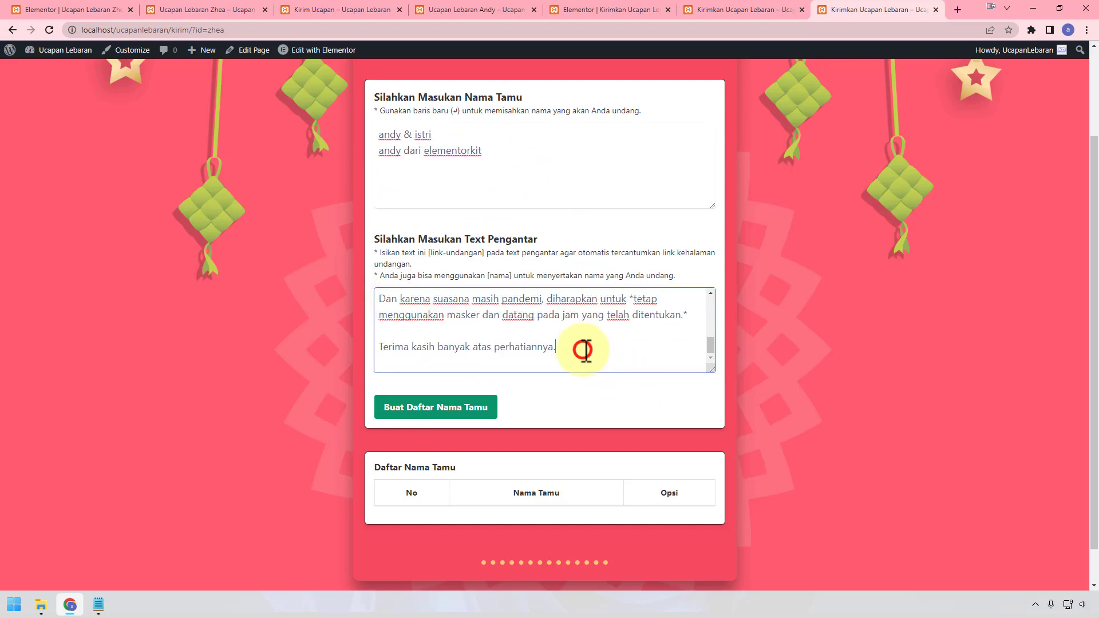
left_click_drag(712, 366, 711, 535)
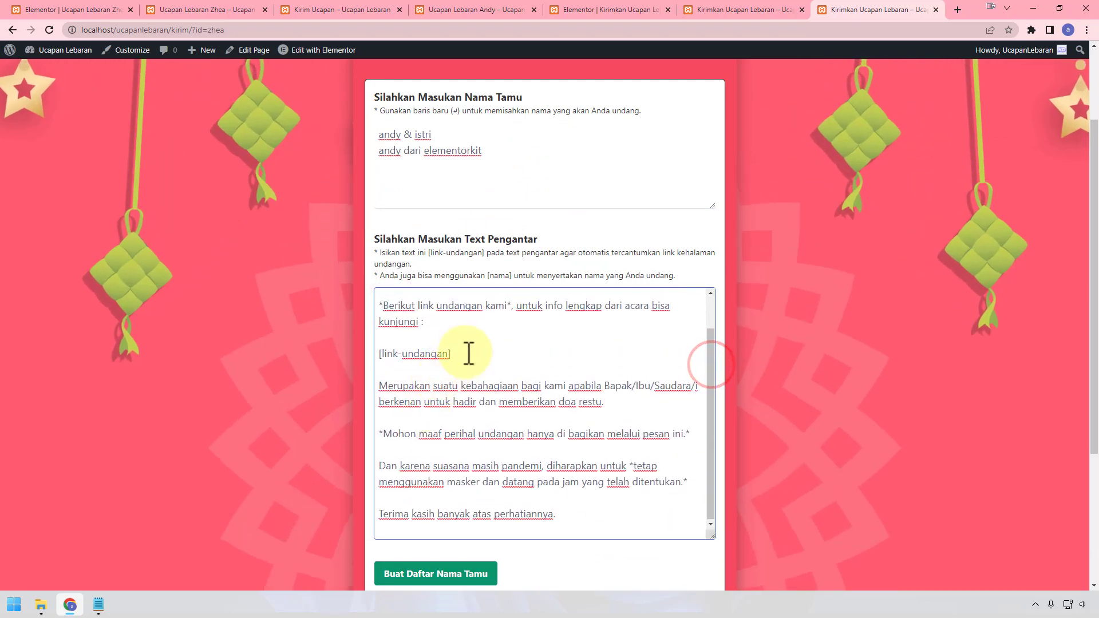
left_click_drag(465, 353, 338, 361)
scroll(559, 342, "up", 1)
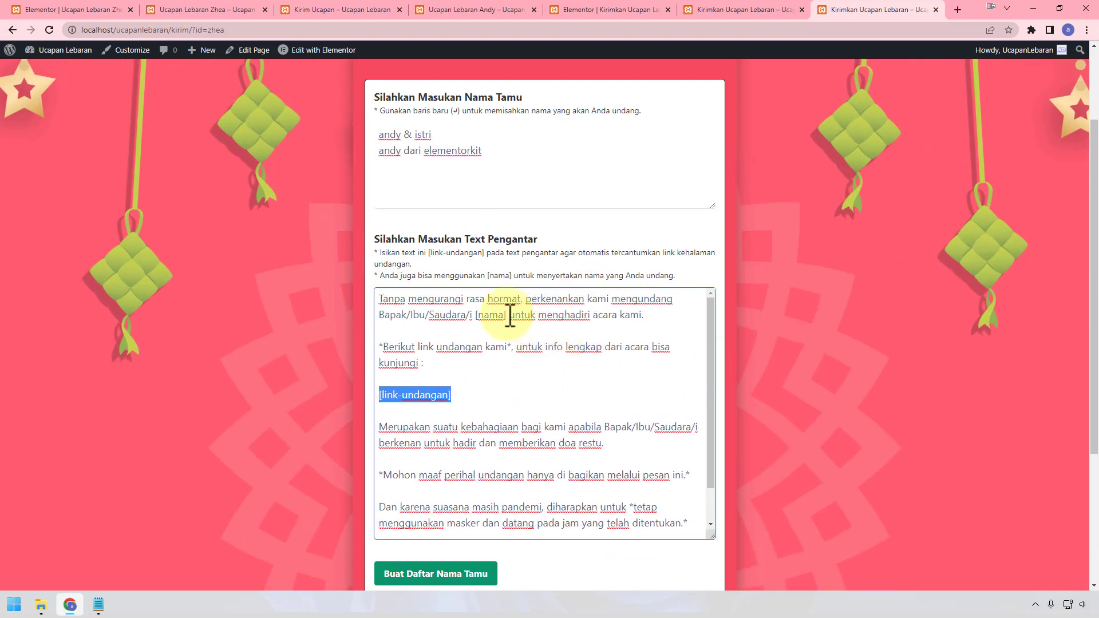
left_click_drag(510, 314, 474, 315)
Step: Generate the guest list from the entered names and show the sharing options for each guest
scroll(843, 336, "down", 4)
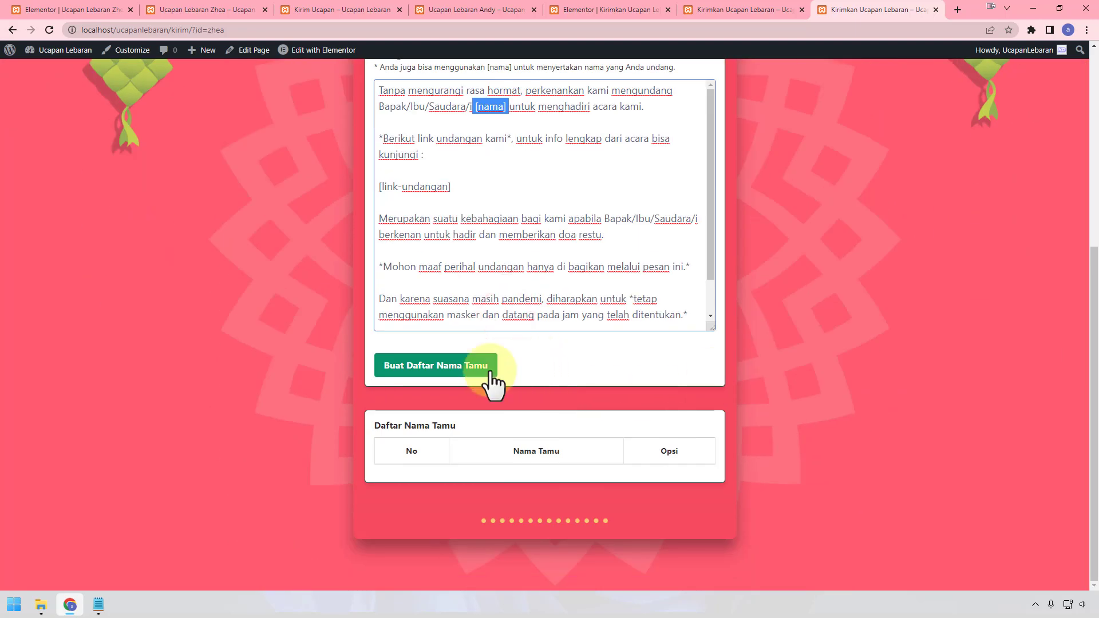
left_click(467, 366)
scroll(806, 369, "down", 3)
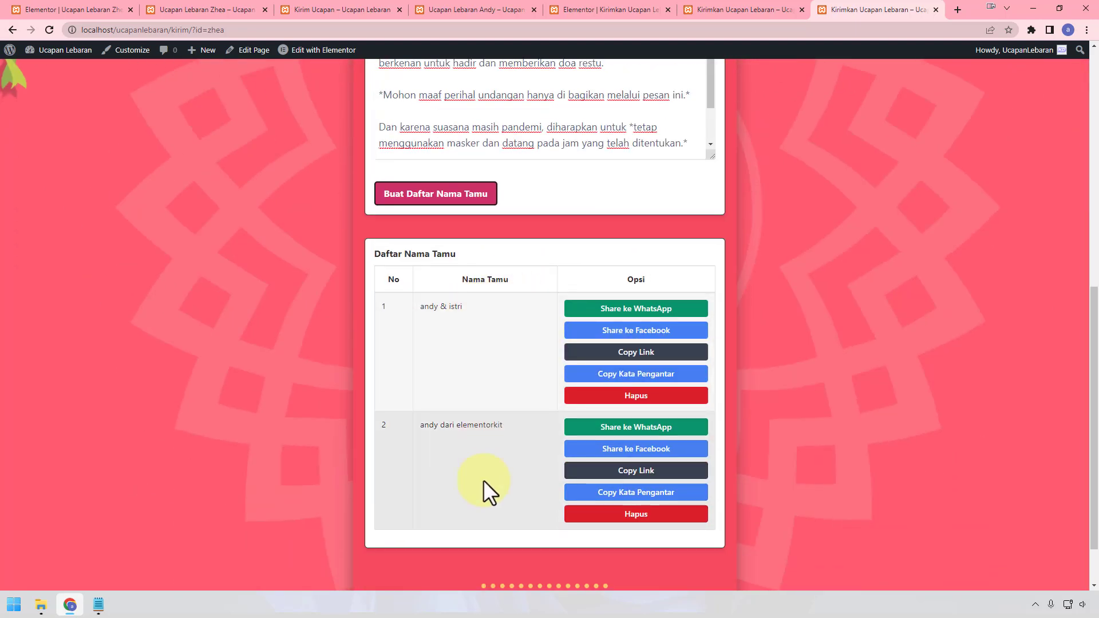
Step: Preview the first guest's WhatsApp share message without opening the WhatsApp application, and close its page
left_click(695, 311)
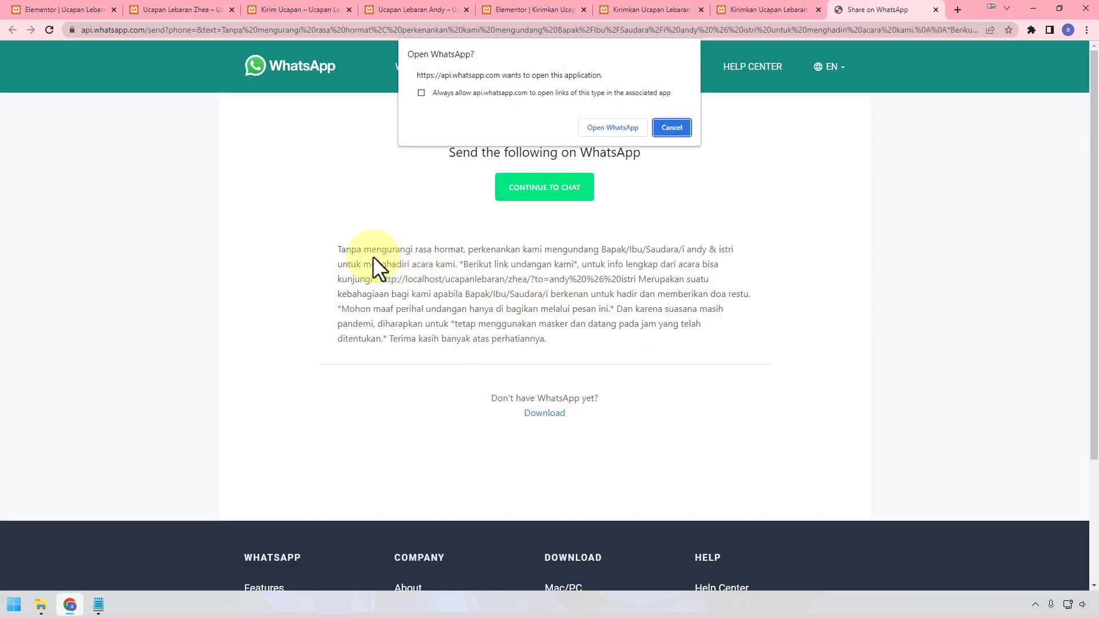
left_click(672, 127)
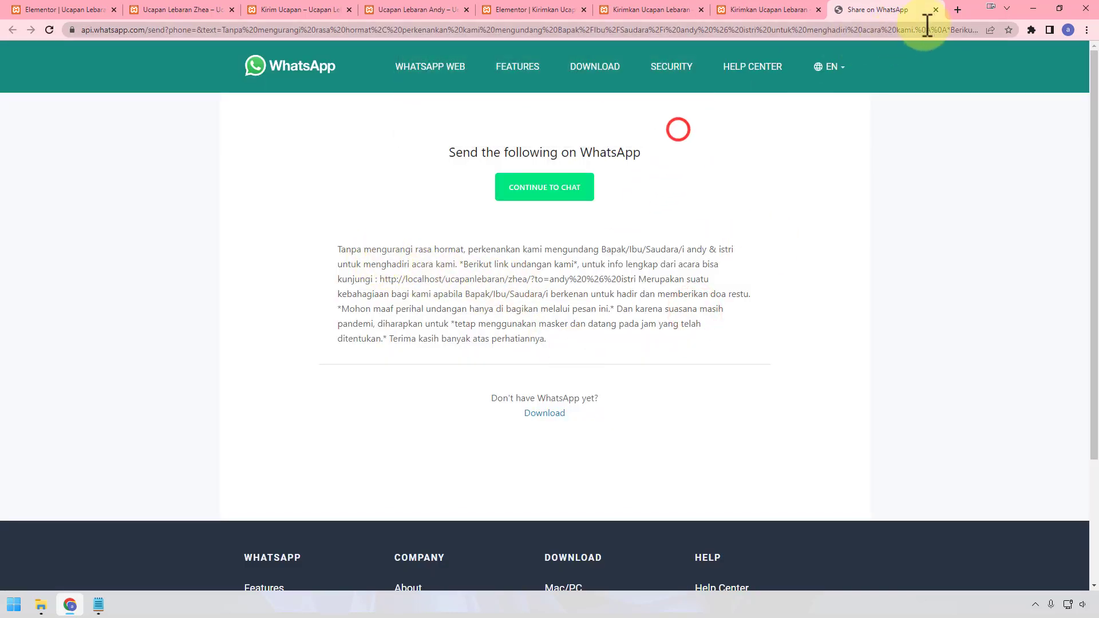
left_click(936, 9)
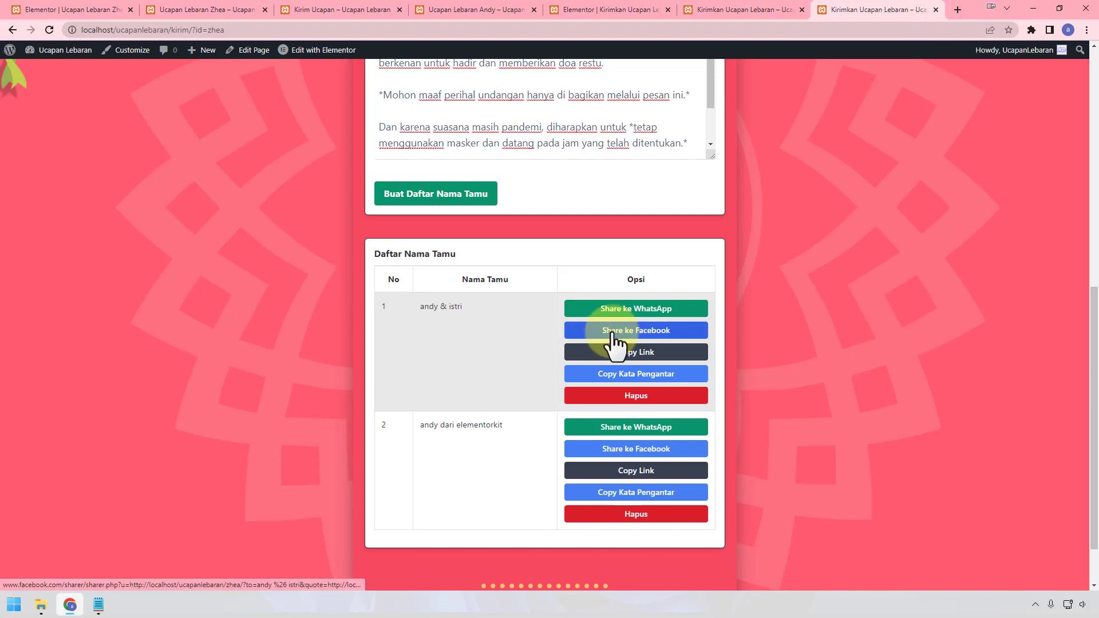
Step: Copy the first guest's introductory text and paste it into Notepad below the ?id=linkundangan line
left_click(645, 352)
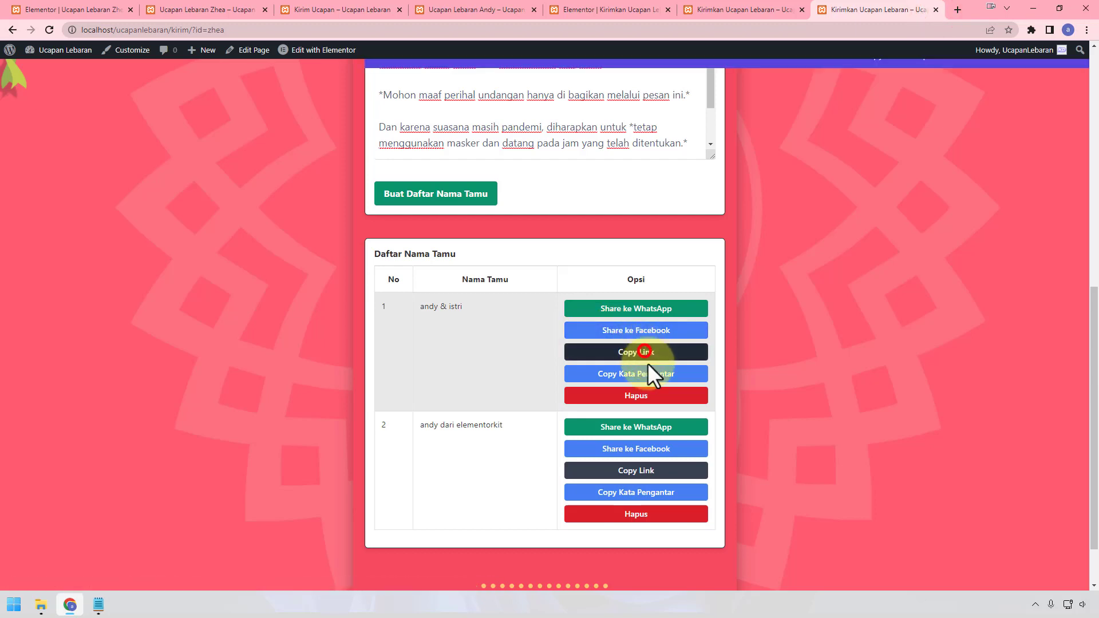
left_click(99, 605)
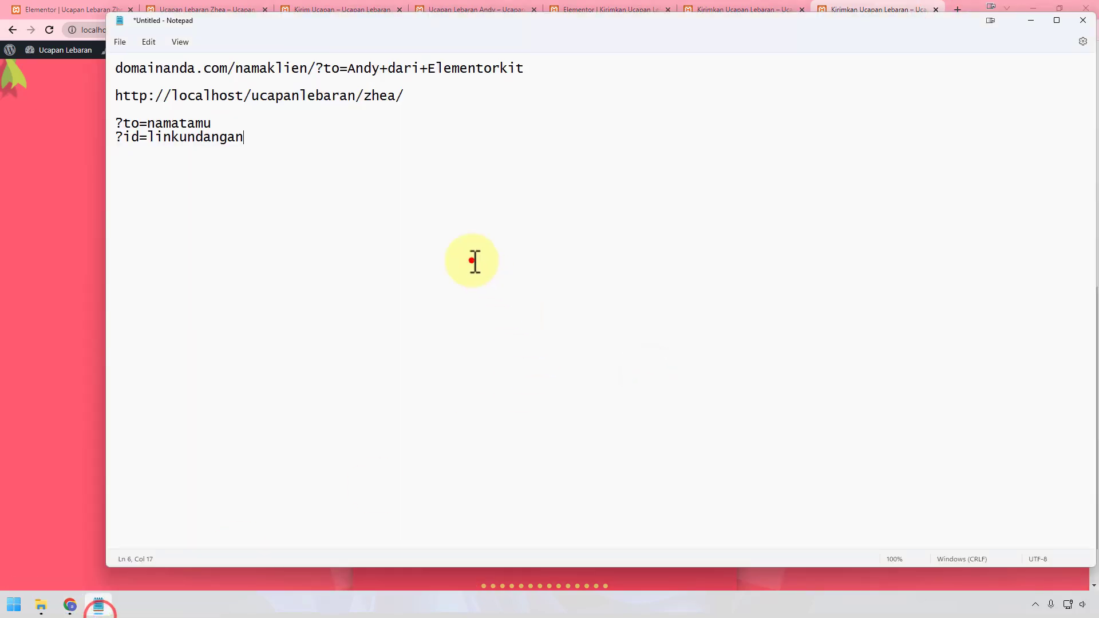
key("ctrl+v")
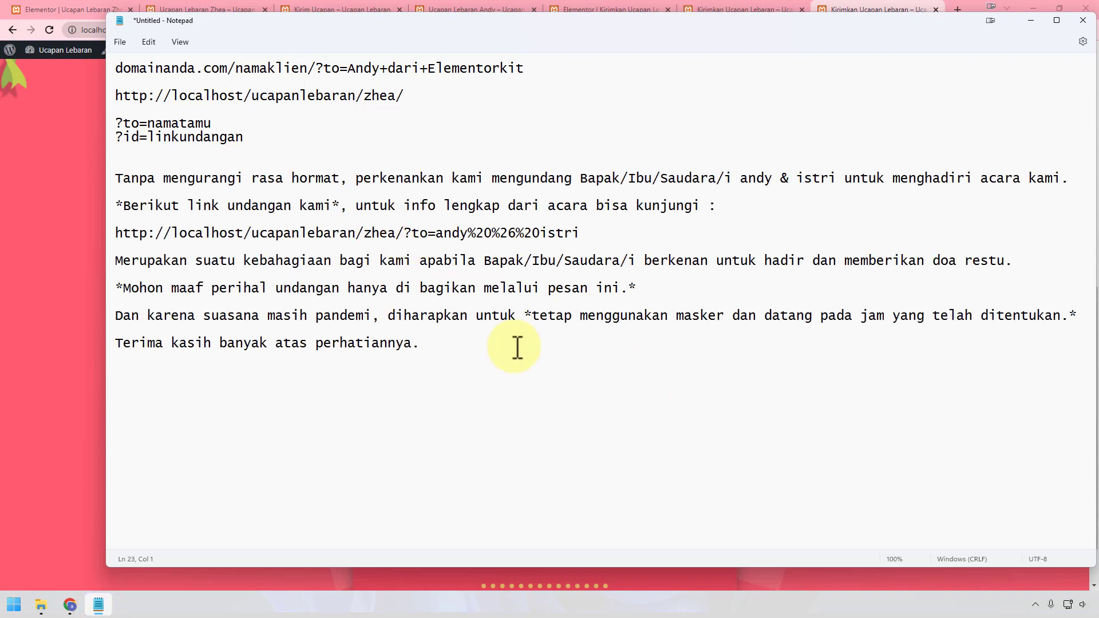
left_click(40, 297)
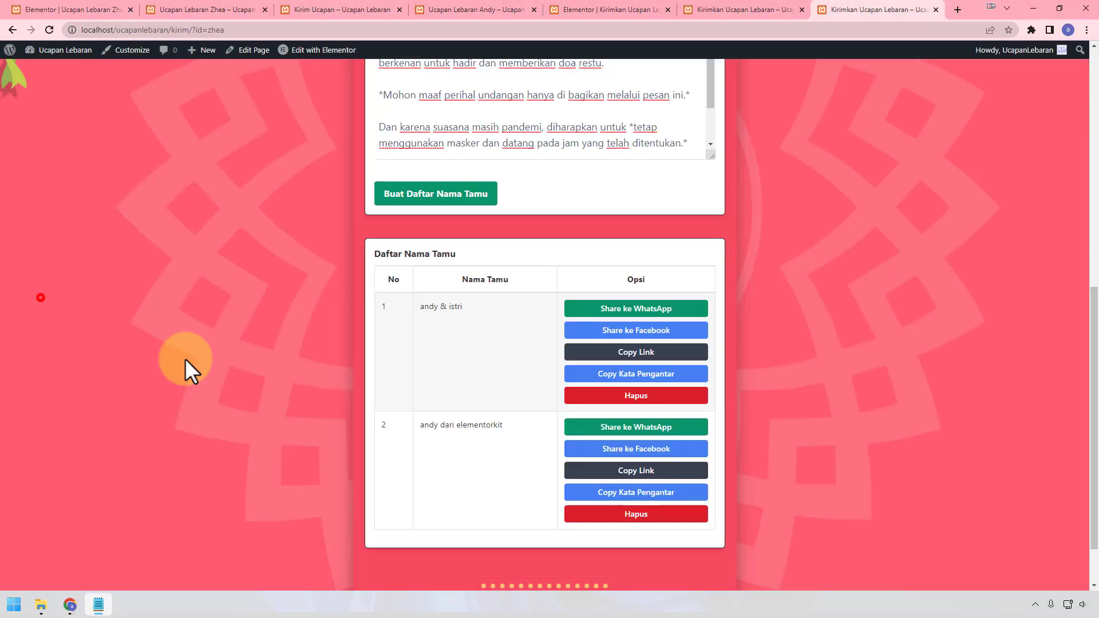
Step: Load the first guest's copied greeting link in a new browser tab and check the recipient name
left_click(957, 9)
key("ctrl+v")
left_click(434, 50)
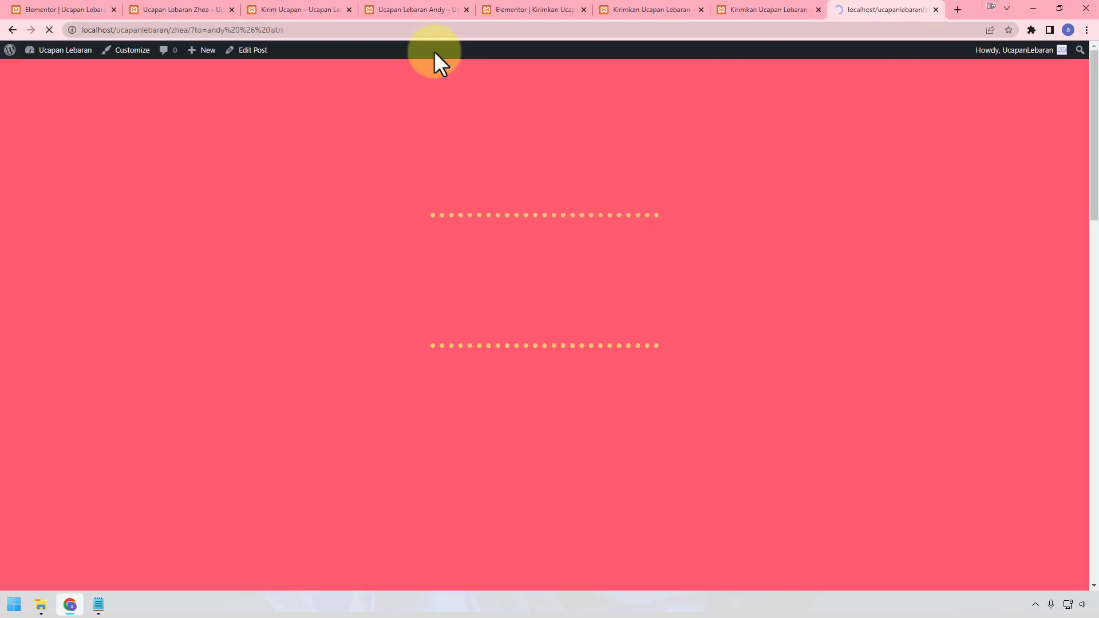
left_click_drag(581, 458, 469, 450)
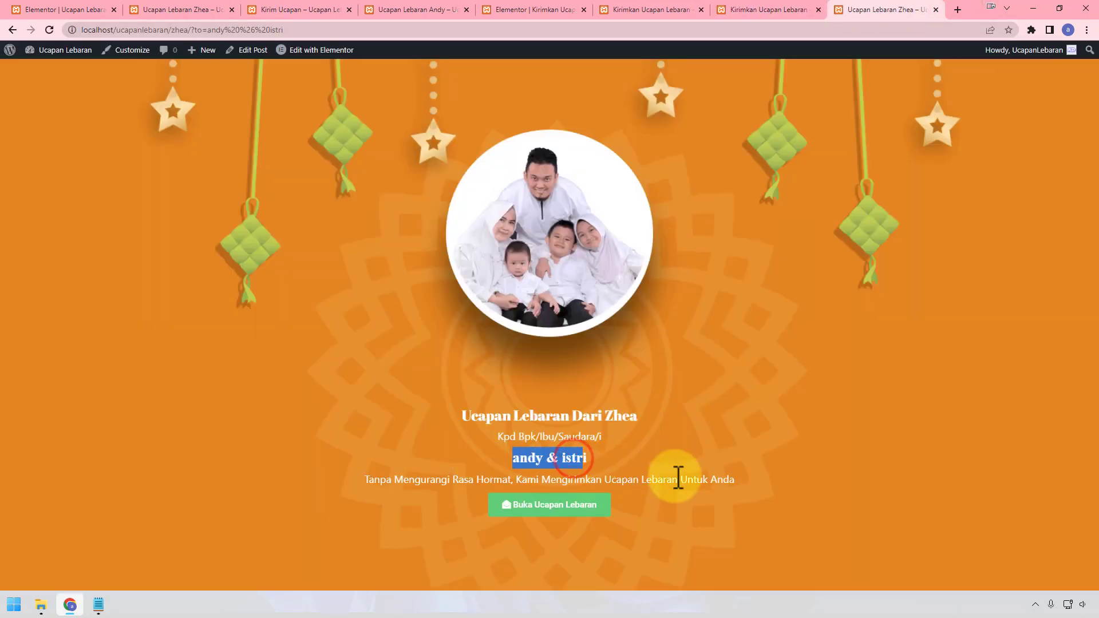
Step: Load the second guest's copied link in the greeting tab to check the recipient name, and return to the sending page's guest-name form
left_click(754, 6)
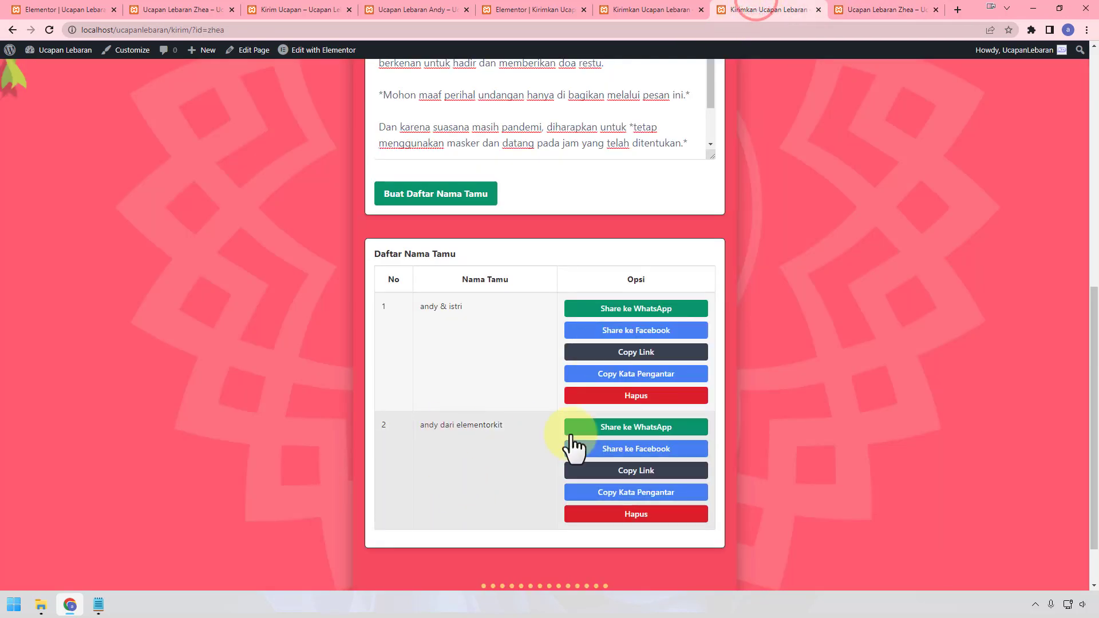
left_click(623, 470)
left_click(855, 8)
left_click(781, 30)
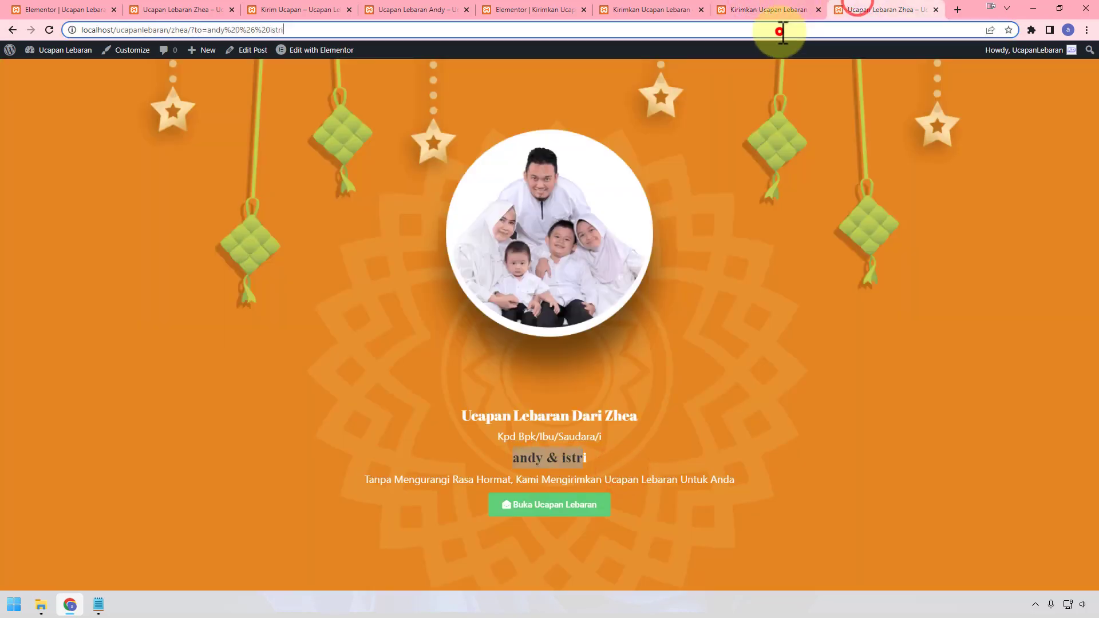
key("ctrl+v")
key("Return")
left_click_drag(627, 458, 450, 452)
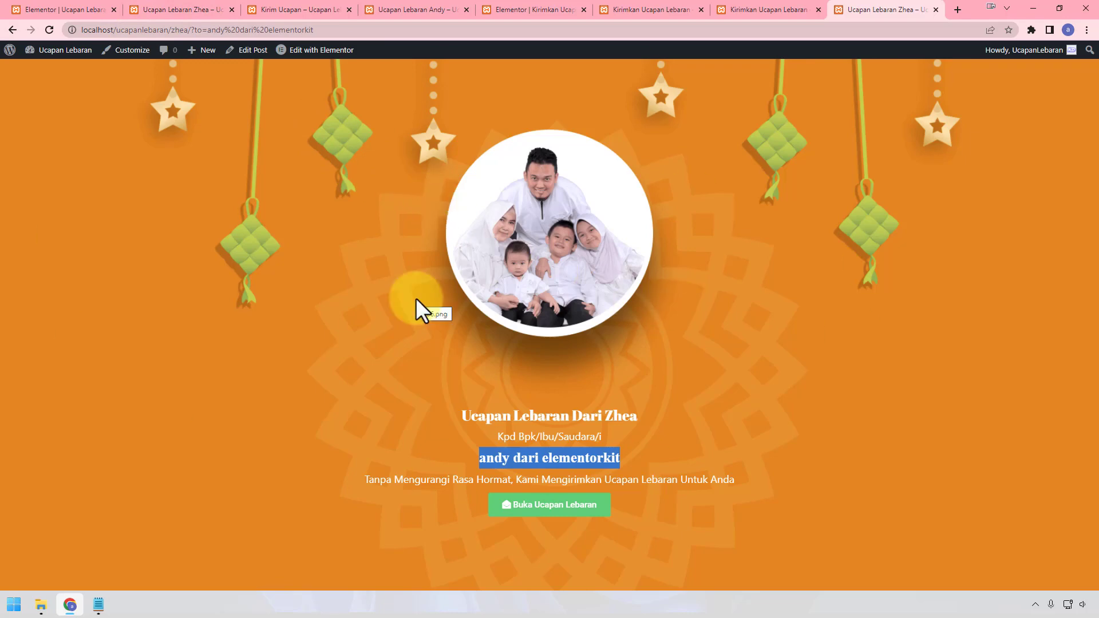
left_click(769, 9)
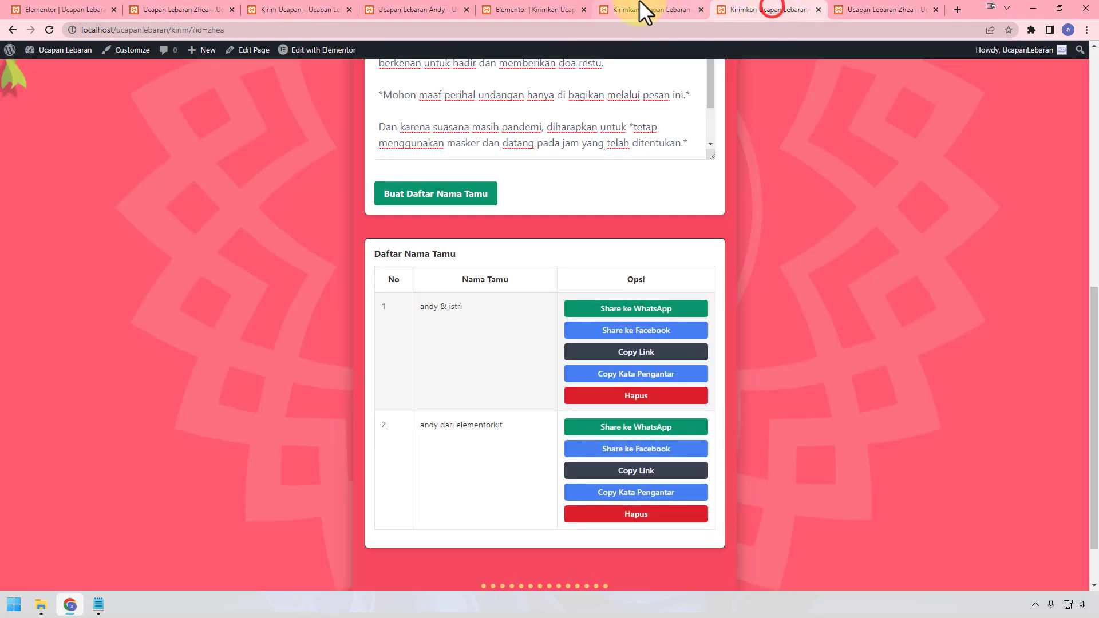
scroll(532, 336, "up", 5)
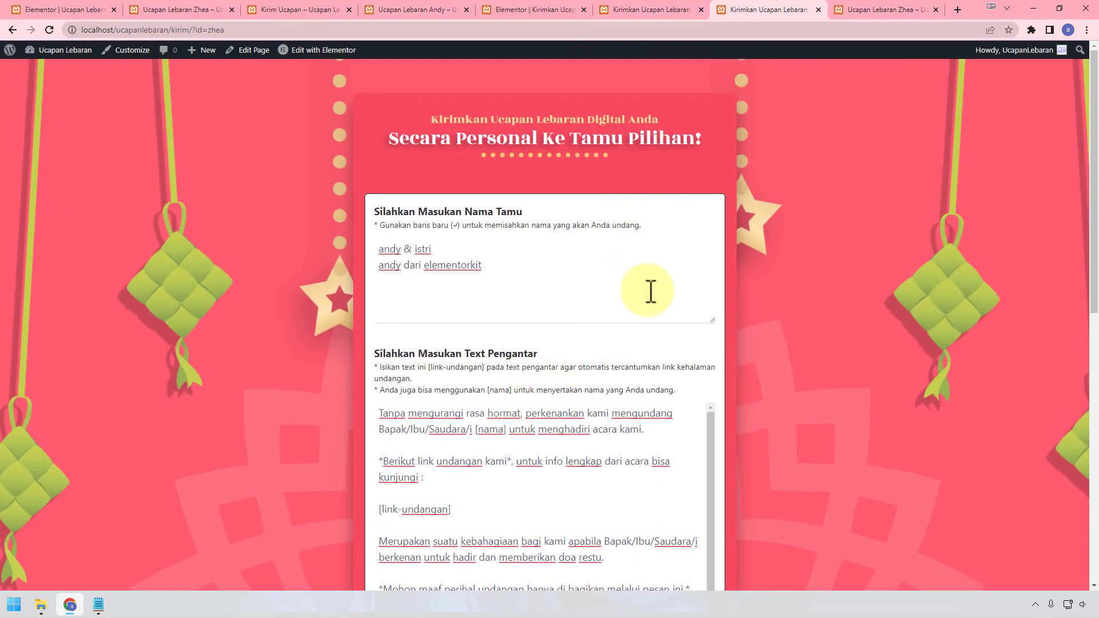